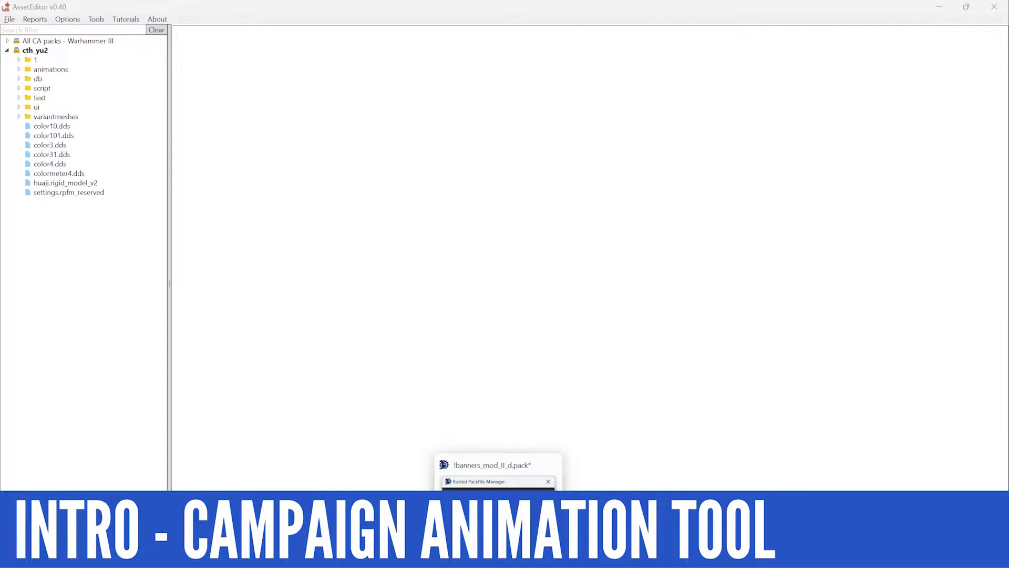
# Step: Launch an empty Rusted PackFile Manager window, then return to AssetEditor and widen its pack file tree
pyautogui.click(498, 557)
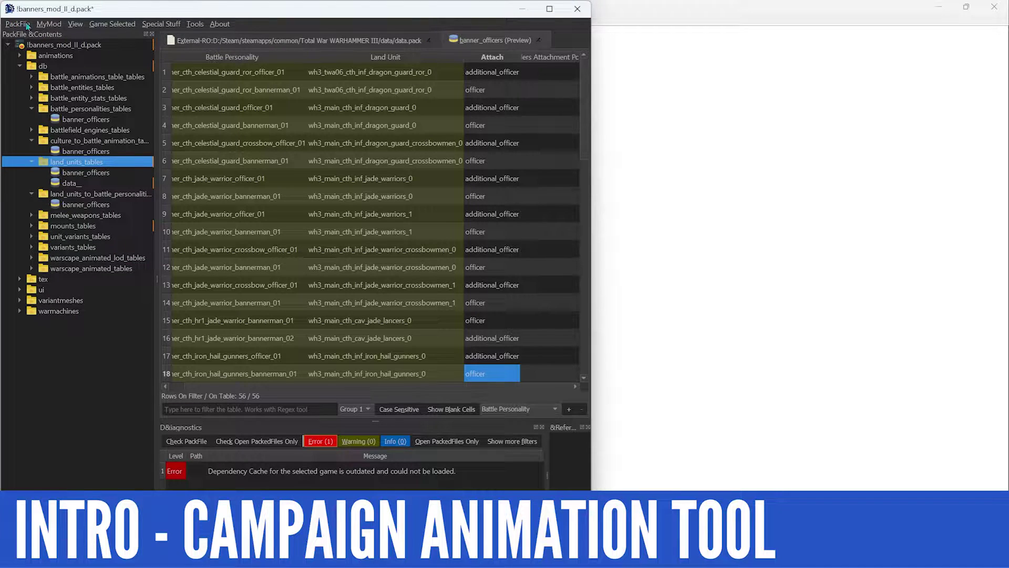
pyautogui.click(522, 9)
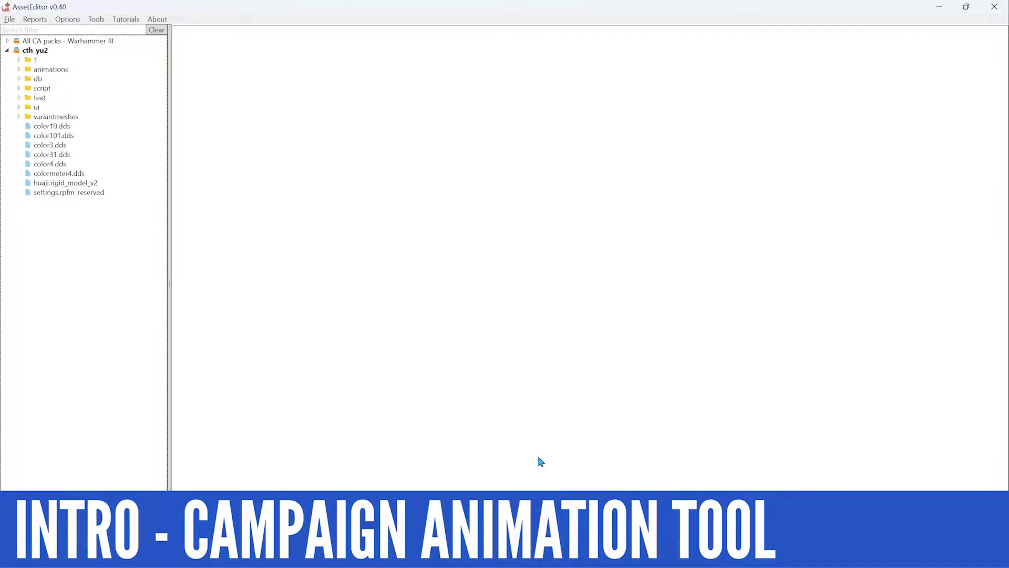
pyautogui.moveTo(476, 481)
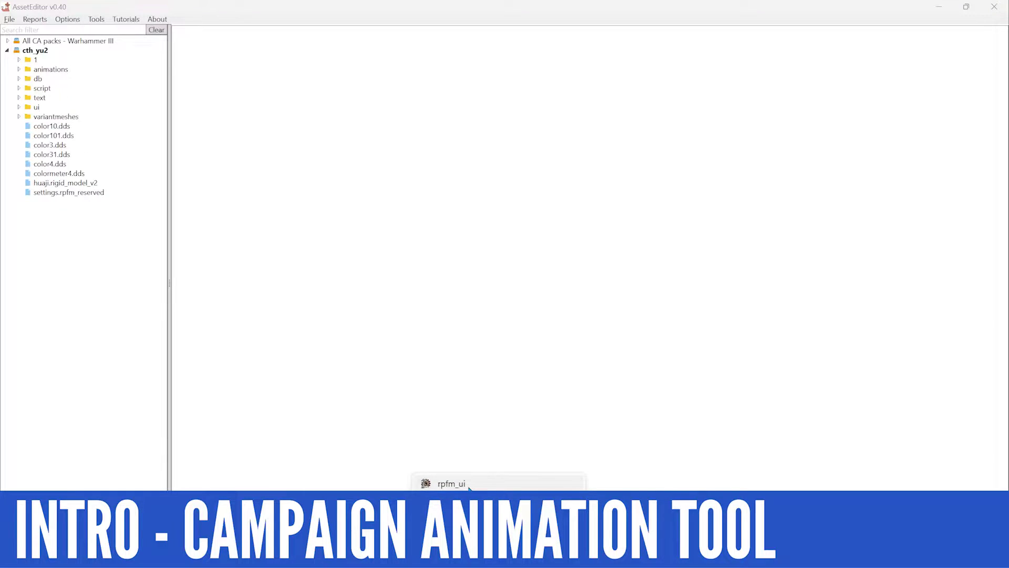
pyautogui.click(588, 484)
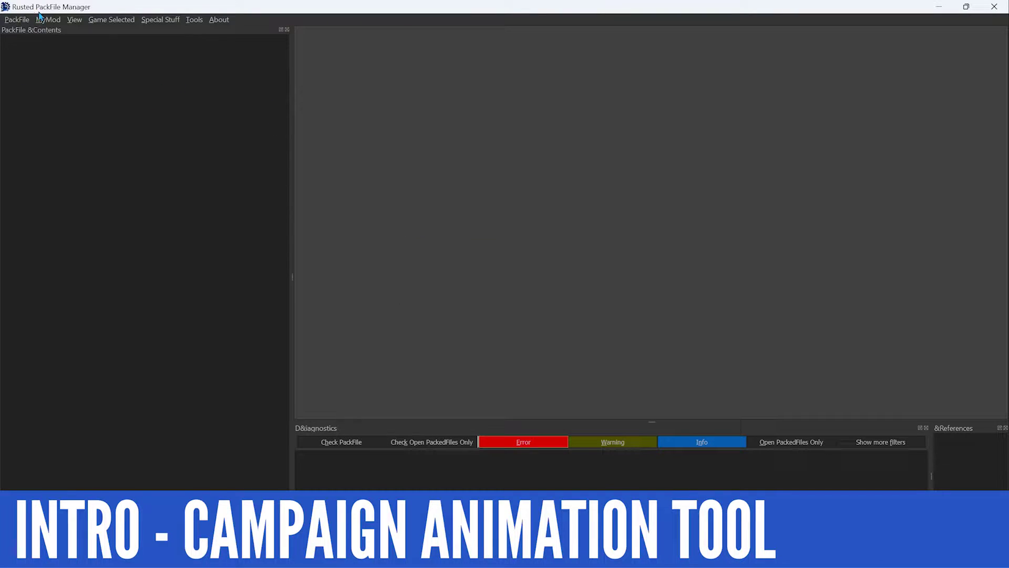
pyautogui.click(939, 7)
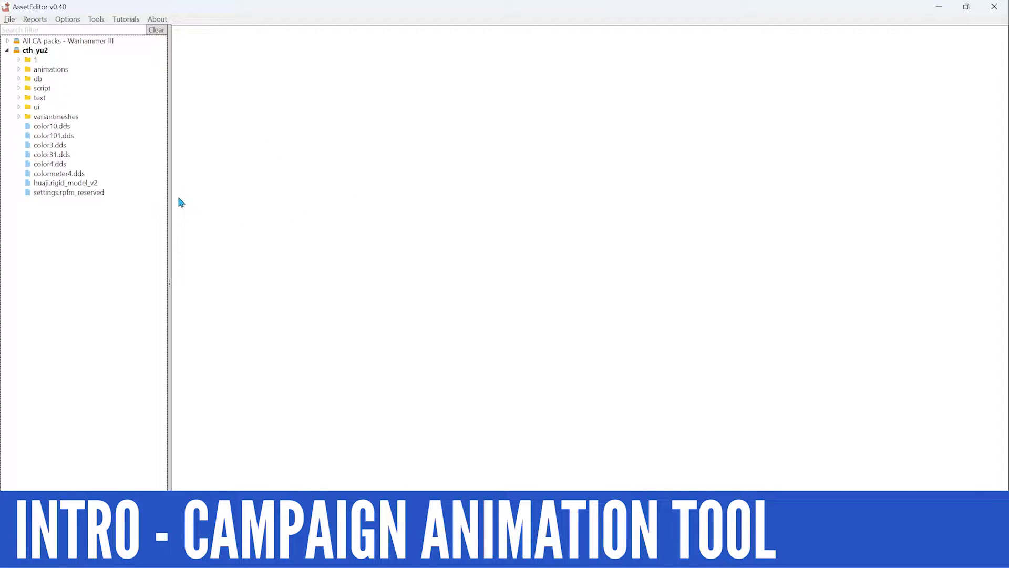
pyautogui.moveTo(168, 196); pyautogui.dragTo(224, 204)
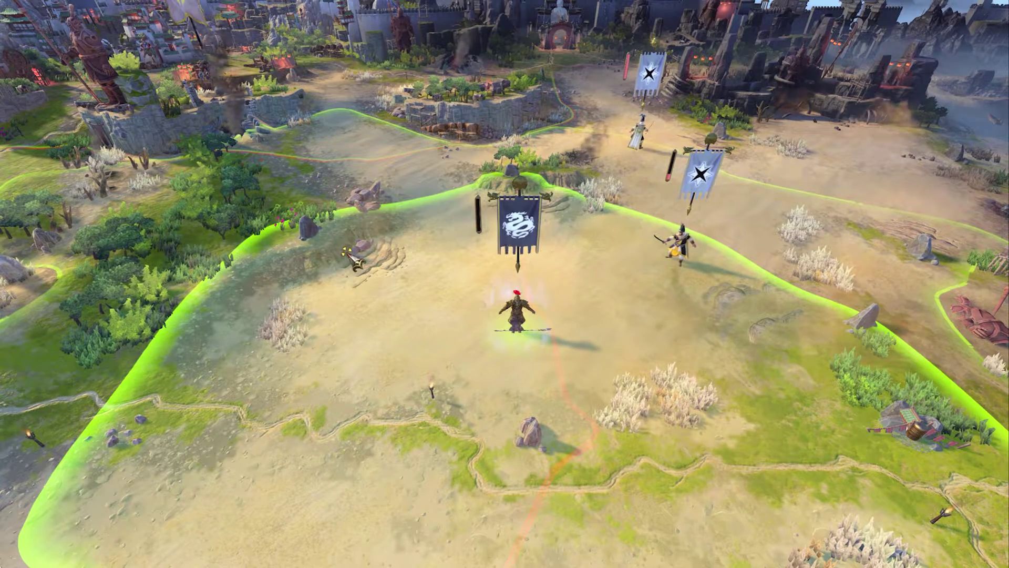
pyautogui.scroll(2, 361, 255)
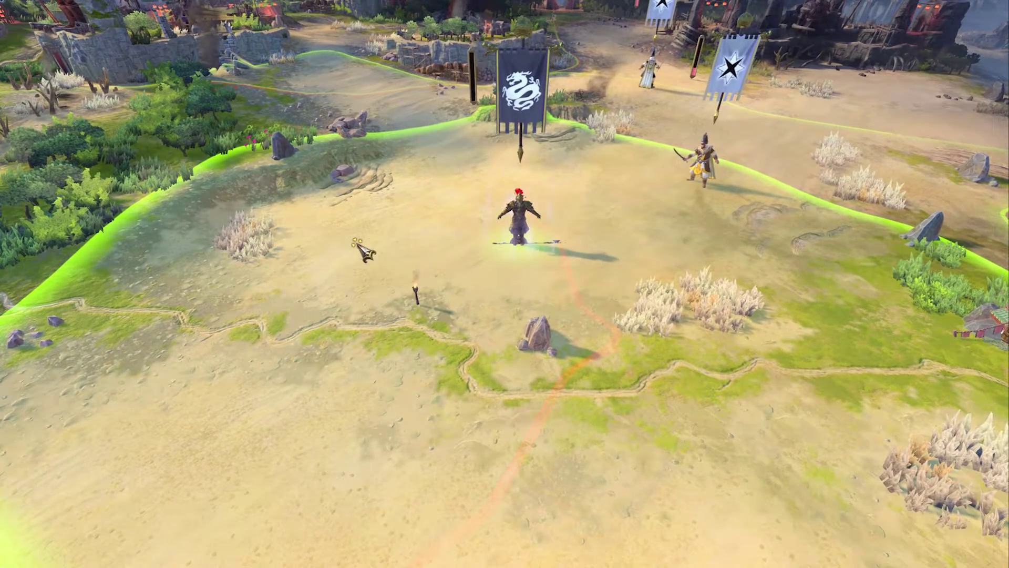
pyautogui.scroll(3, 351, 181)
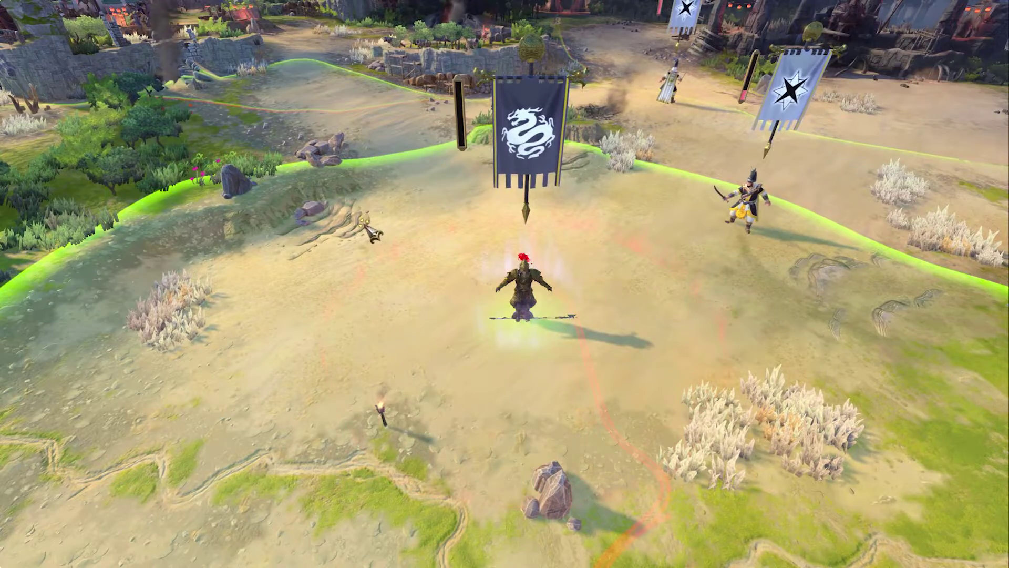
pyautogui.scroll(-3, 360, 196)
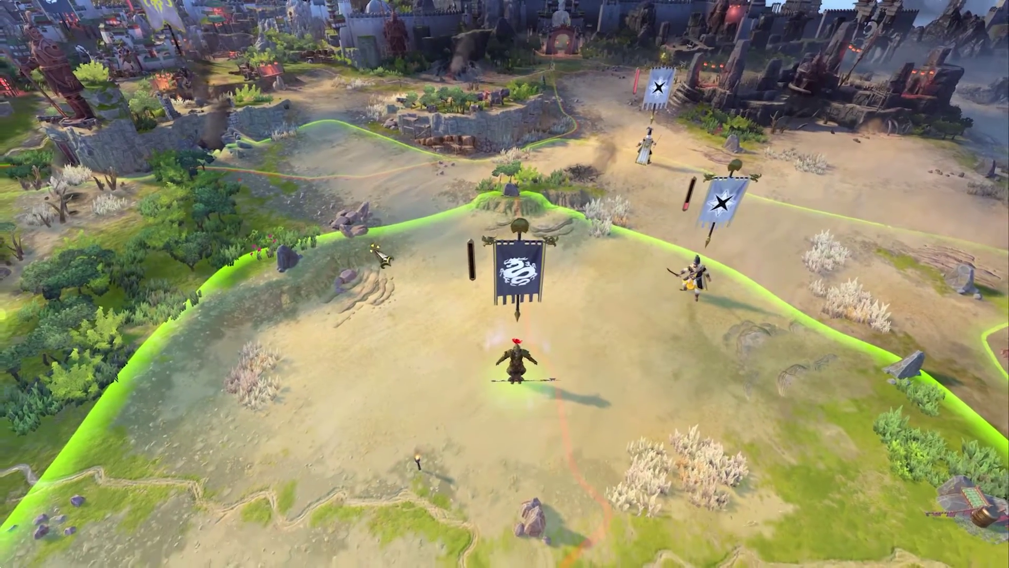
pyautogui.scroll(3, 505, 284)
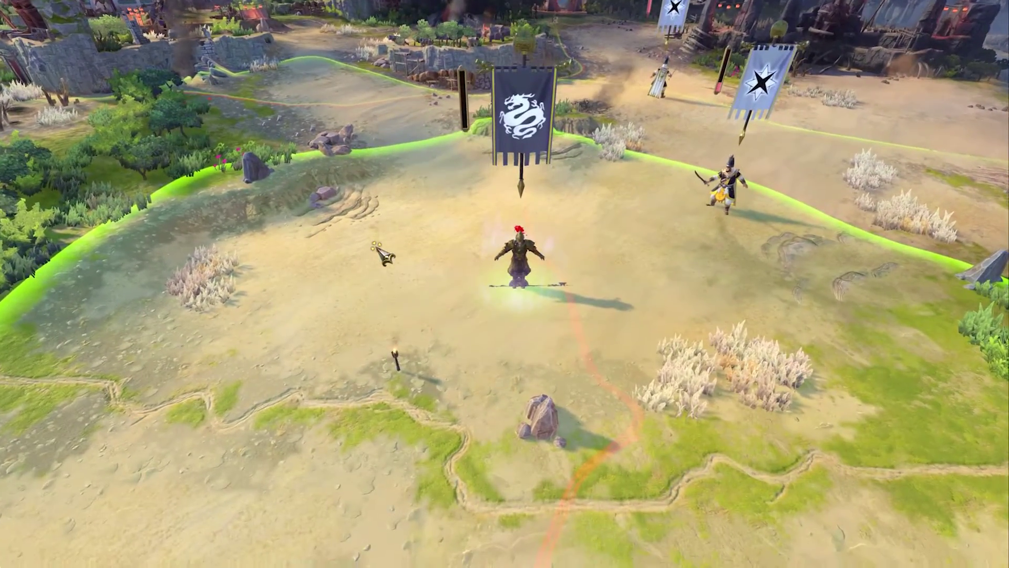
pyautogui.scroll(2, 504, 284)
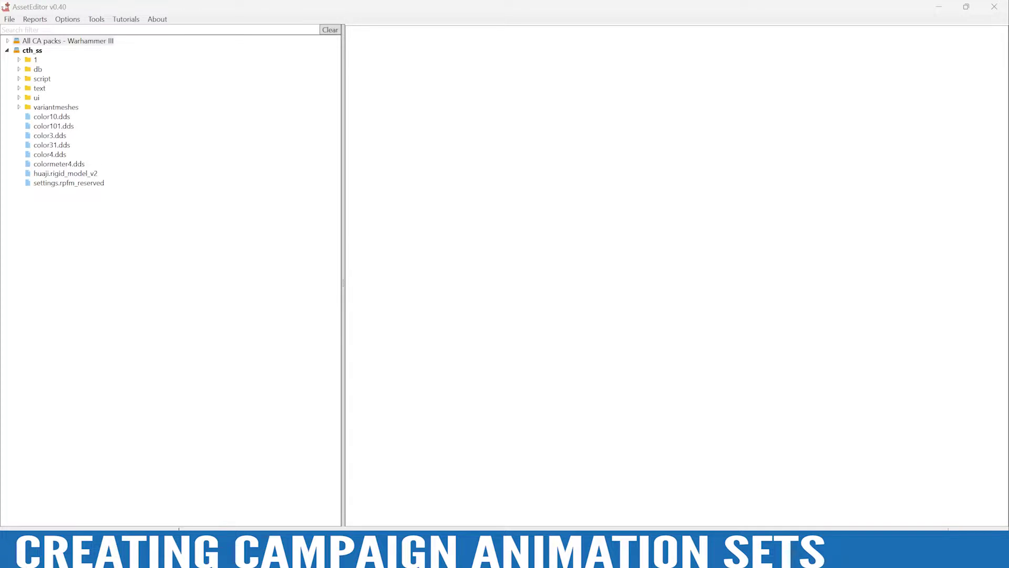
# Step: Open the campaign animation converter and expand its Model settings
pyautogui.click(98, 20)
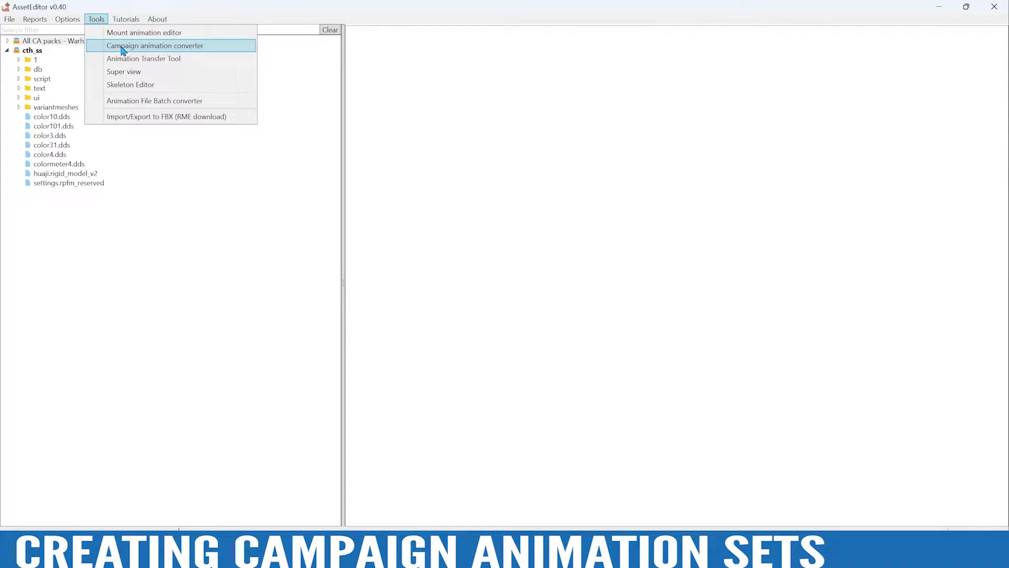
pyautogui.click(123, 48)
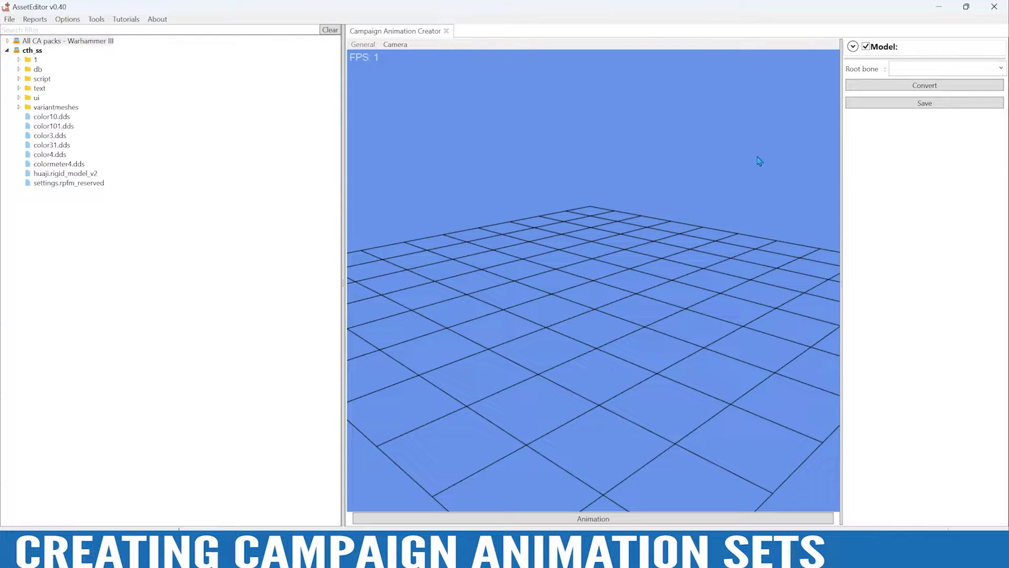
pyautogui.click(853, 47)
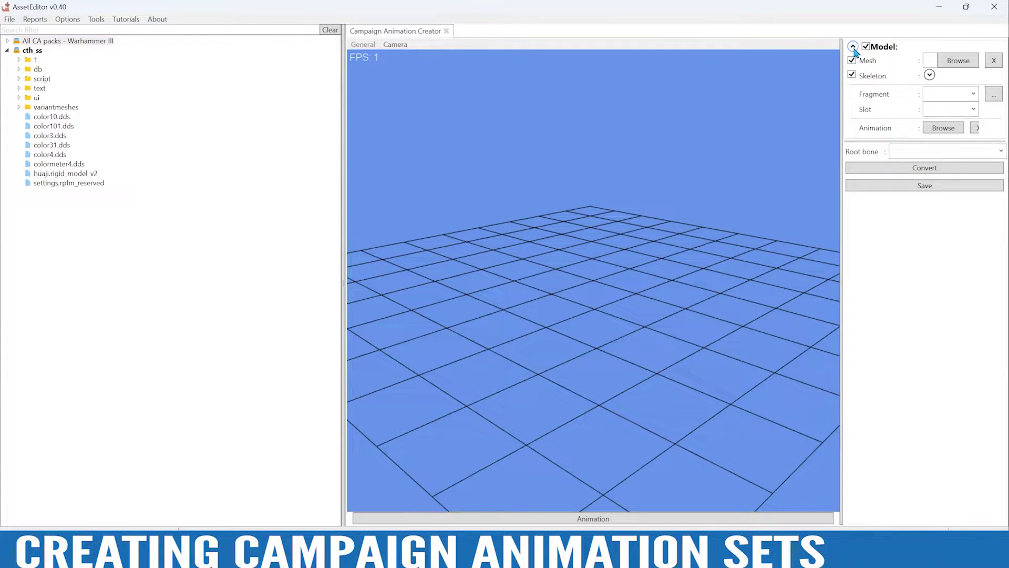
# Step: Load cth_dragon_guard_halberd.variantmeshdefinition from the CA packs' variantmeshes/variantmeshdefinitions folder as the model's mesh
pyautogui.click(955, 70)
pyautogui.doubleClick(51, 59)
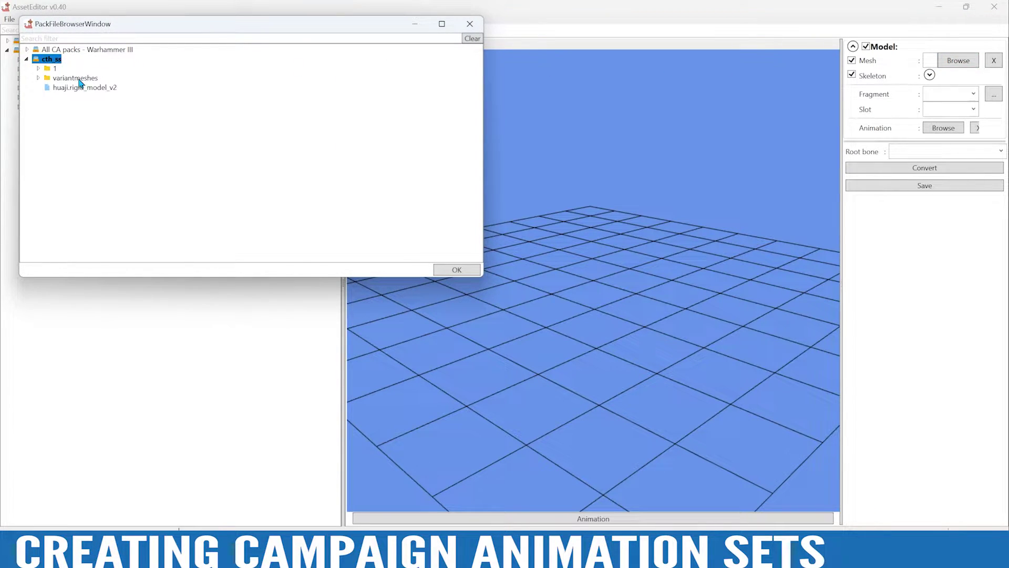
pyautogui.doubleClick(48, 60)
pyautogui.doubleClick(63, 50)
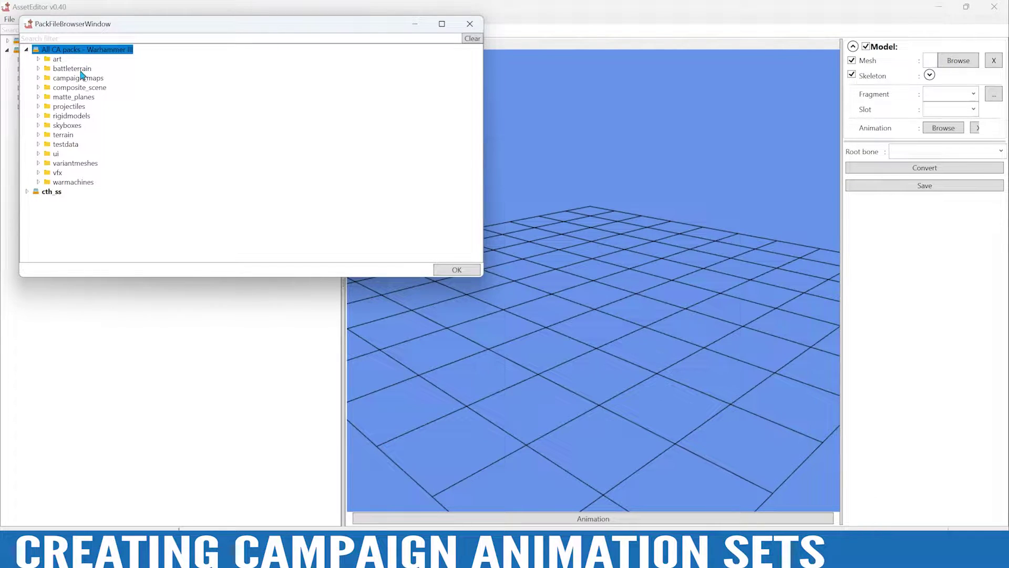
pyautogui.doubleClick(75, 164)
pyautogui.doubleClick(99, 182)
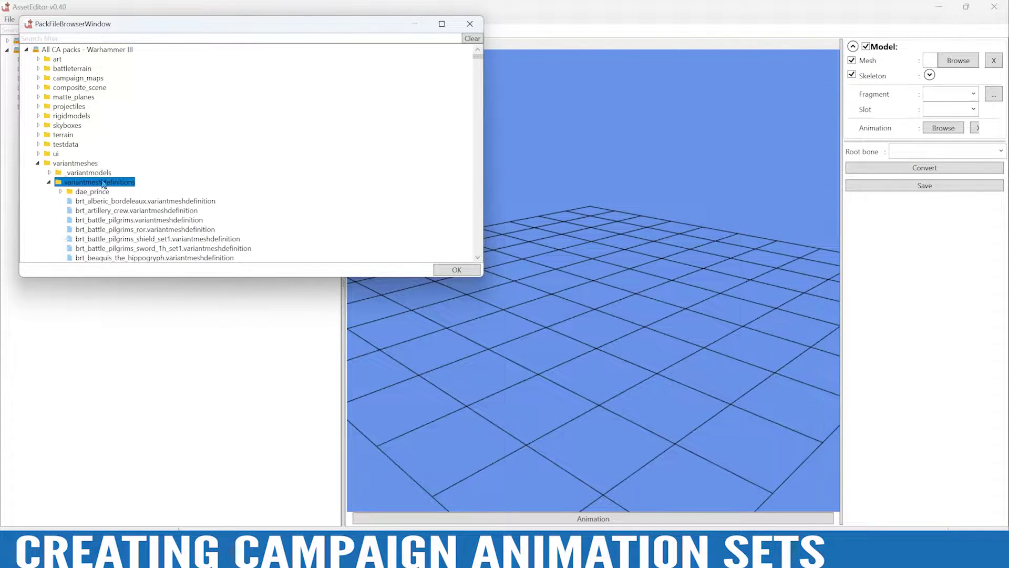
pyautogui.click(60, 39)
pyautogui.write('dragon')
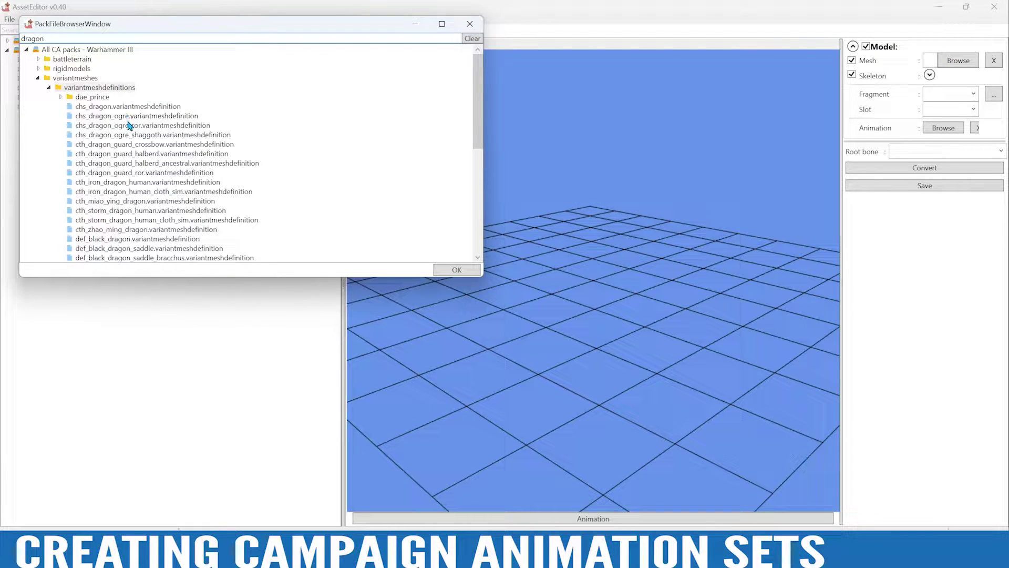
pyautogui.click(138, 154)
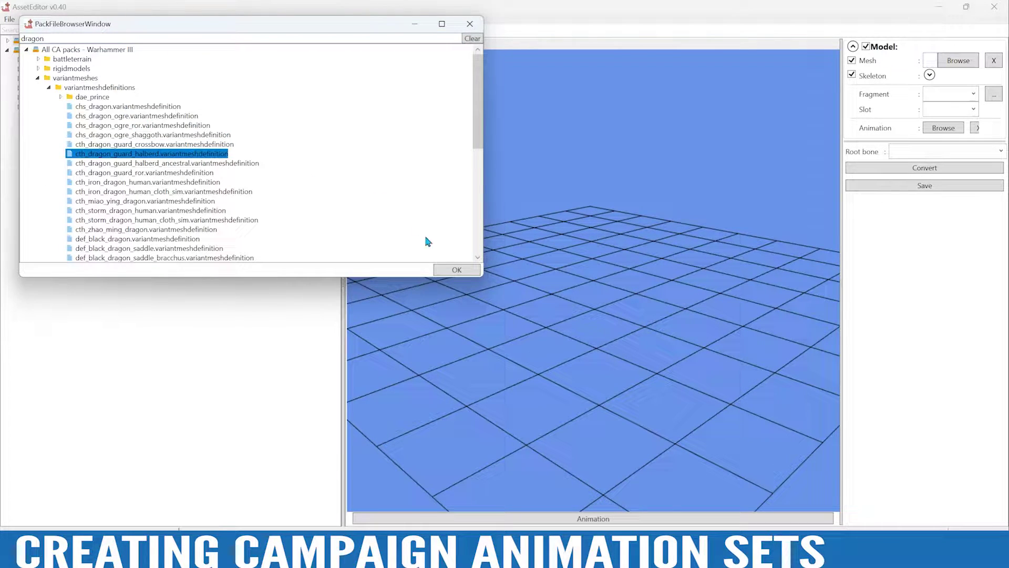
pyautogui.click(448, 271)
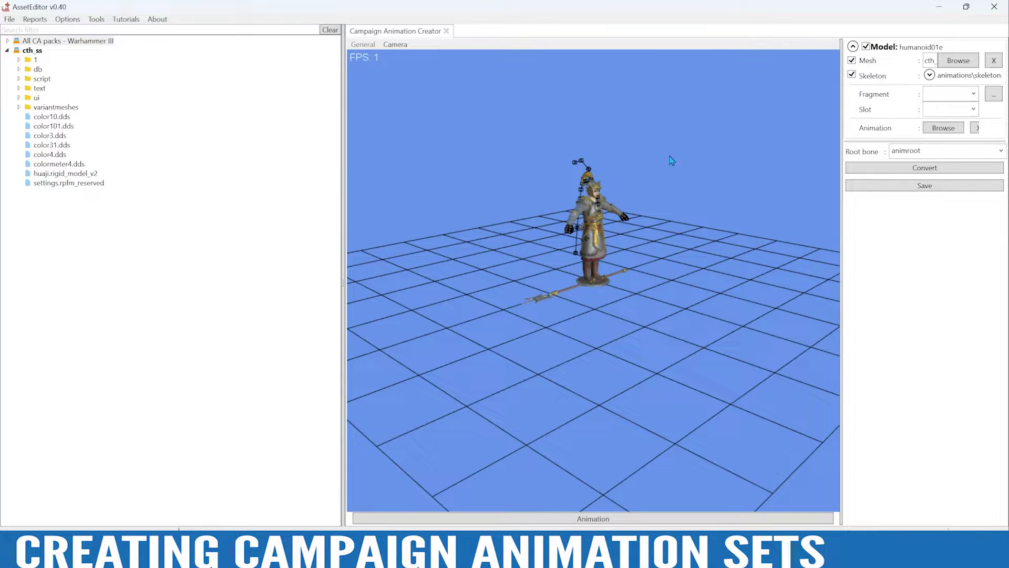
# Step: Assign the hu1e_halberd_and_shield.bin fragment to the model and set its slot to STAND_IDLE_1
pyautogui.click(973, 94)
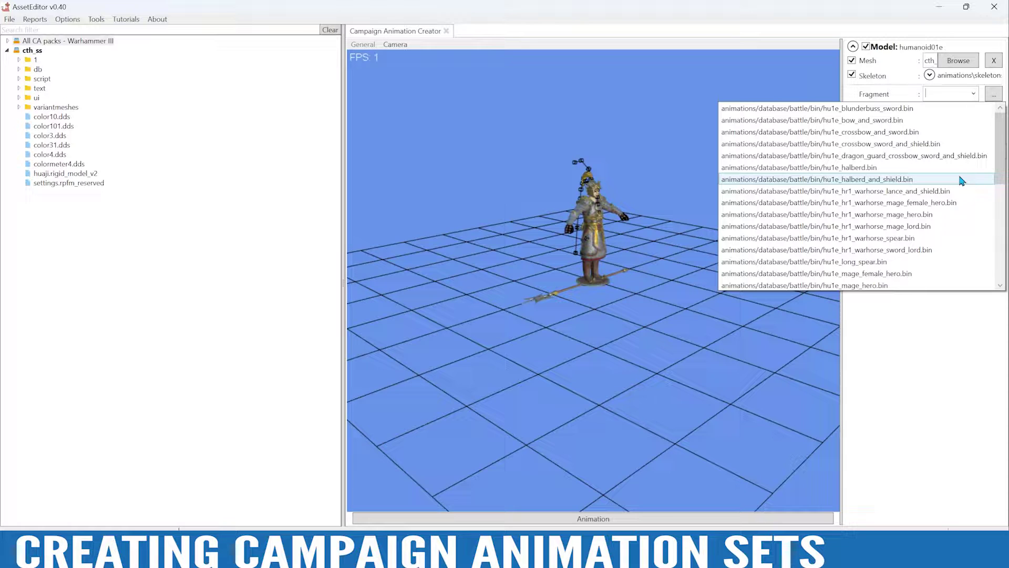
pyautogui.click(864, 180)
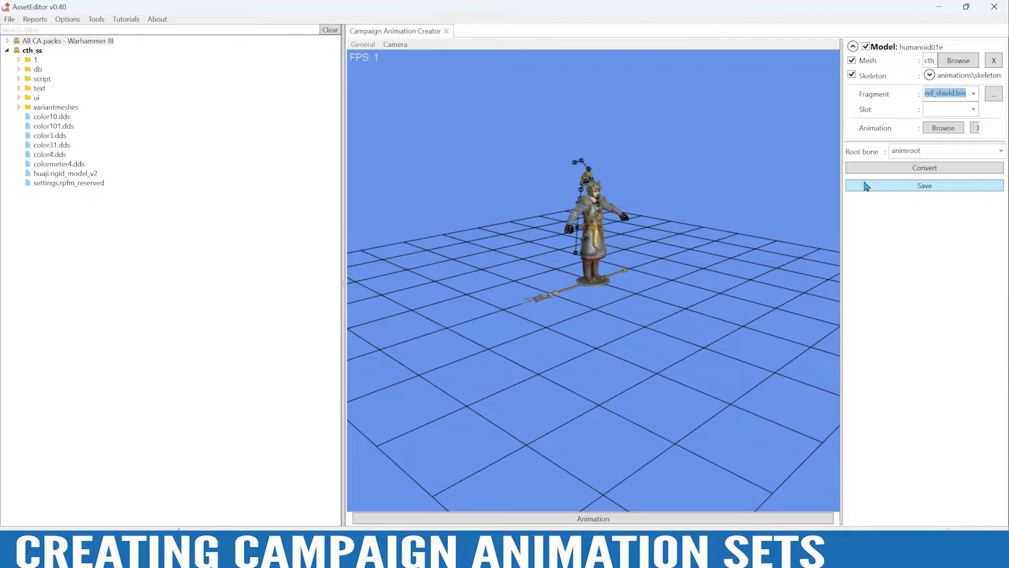
pyautogui.click(974, 109)
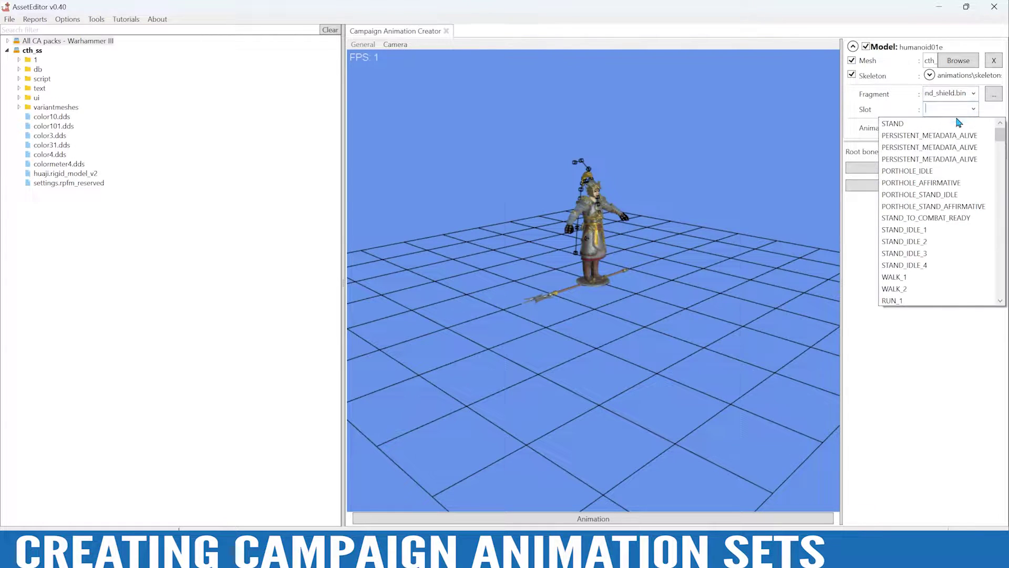
pyautogui.click(935, 231)
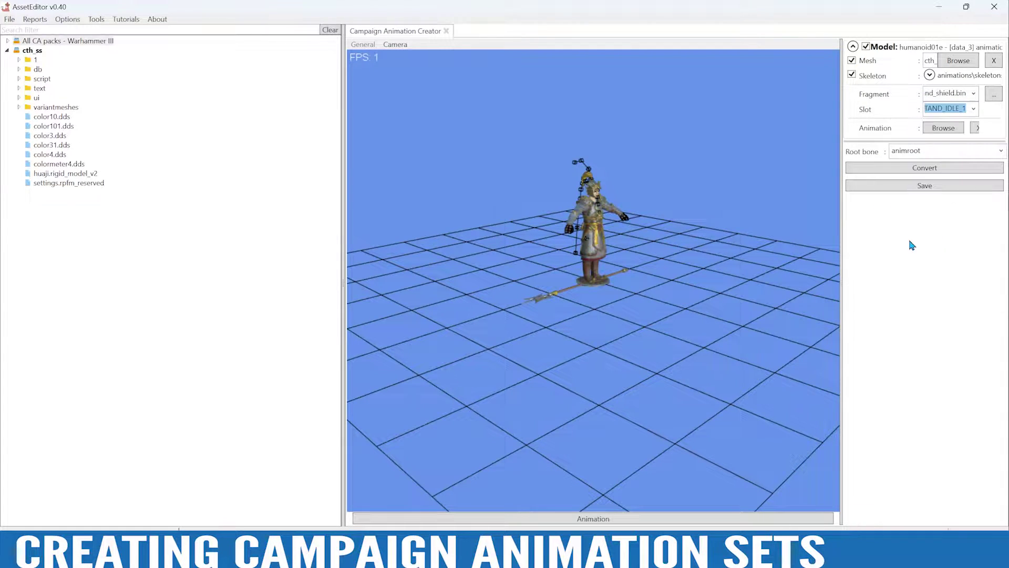
# Step: Inspect the halberd guard model and its idle animation up close with the animation player, then collapse the player
pyautogui.click(593, 519)
pyautogui.keyDown('alt'); pyautogui.moveTo(661, 390); pyautogui.dragTo(665, 268); pyautogui.keyUp('alt')
pyautogui.scroll(3, 665, 268)
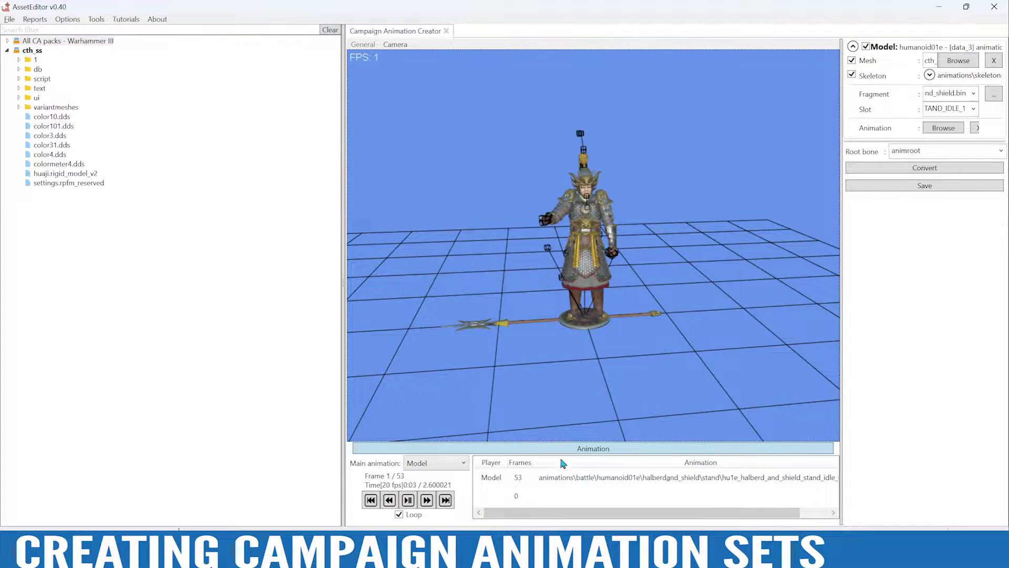
pyautogui.click(582, 450)
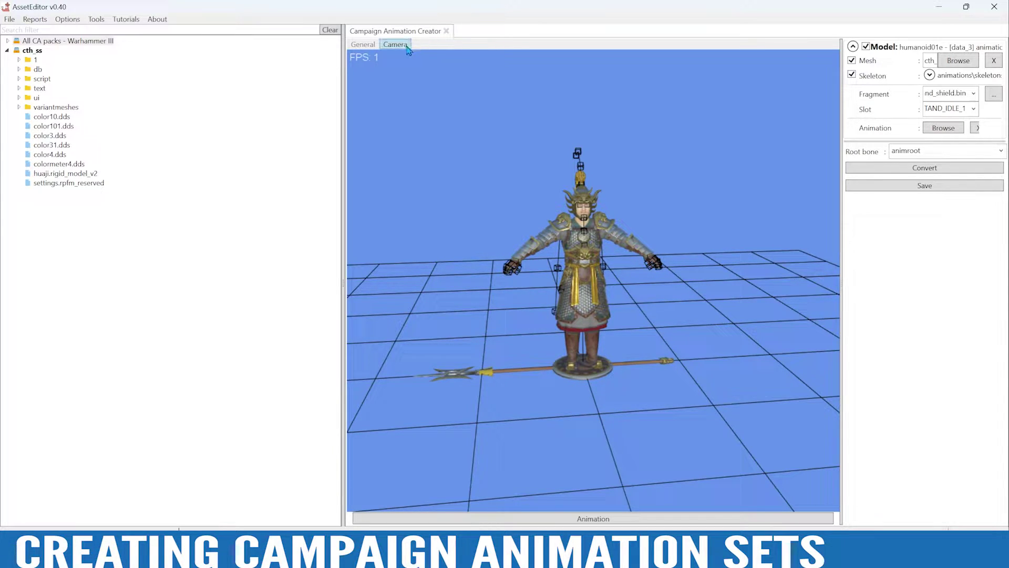
# Step: Examine the campaign animation set files in the CA packs' animations/campaign/database/bin folder
pyautogui.doubleClick(15, 42)
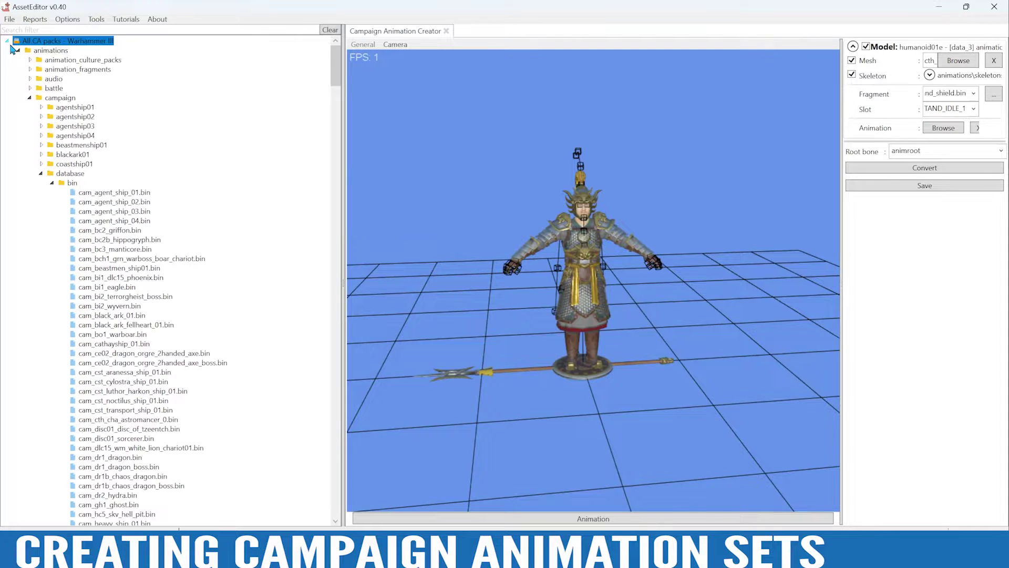
pyautogui.click(41, 174)
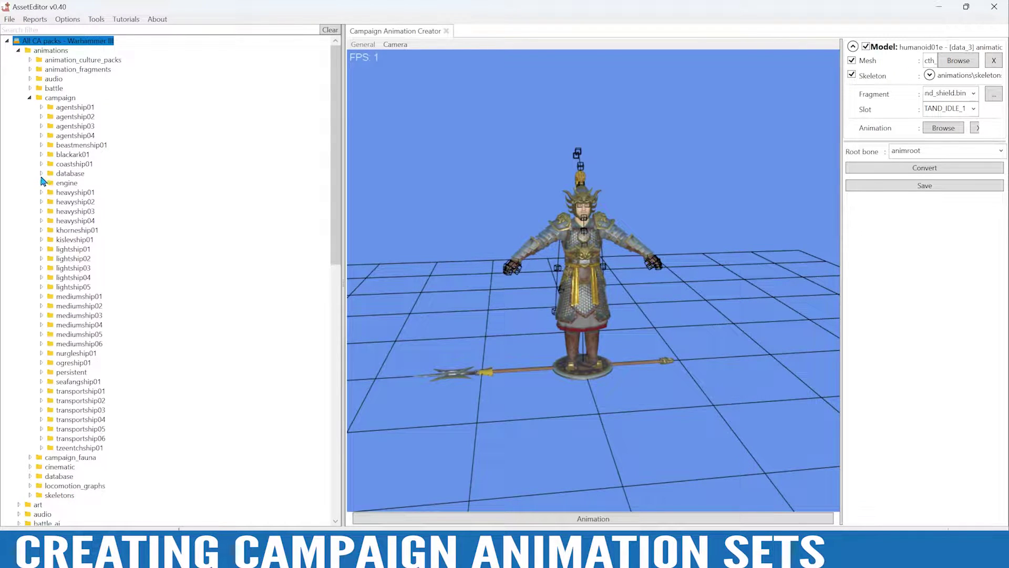
pyautogui.click(29, 99)
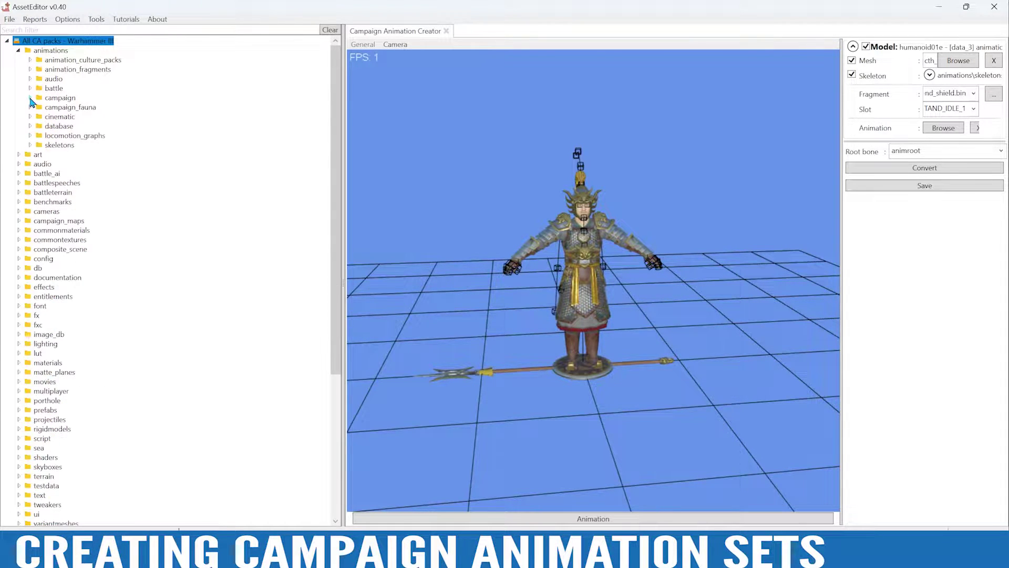
pyautogui.click(19, 51)
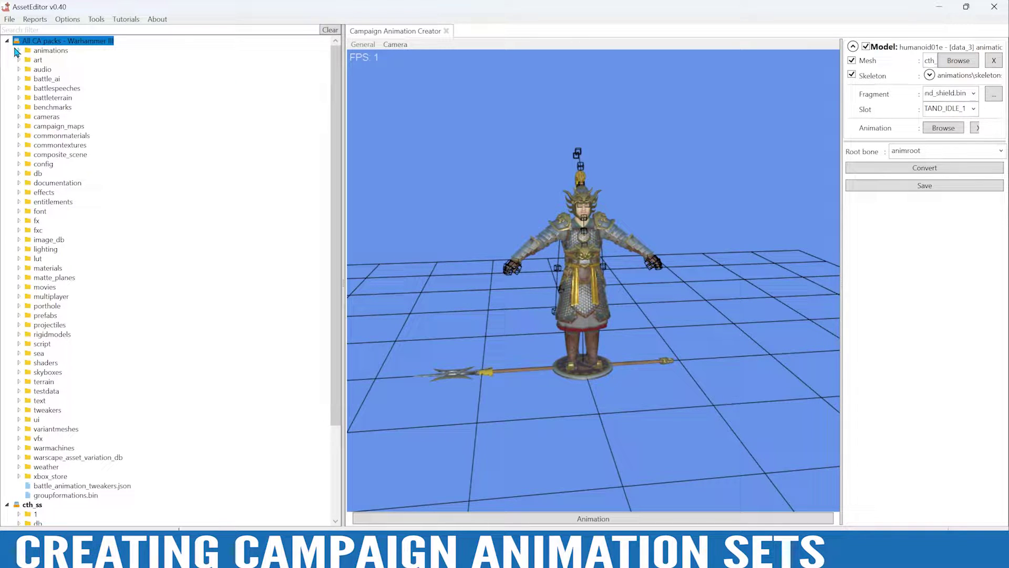
pyautogui.click(18, 51)
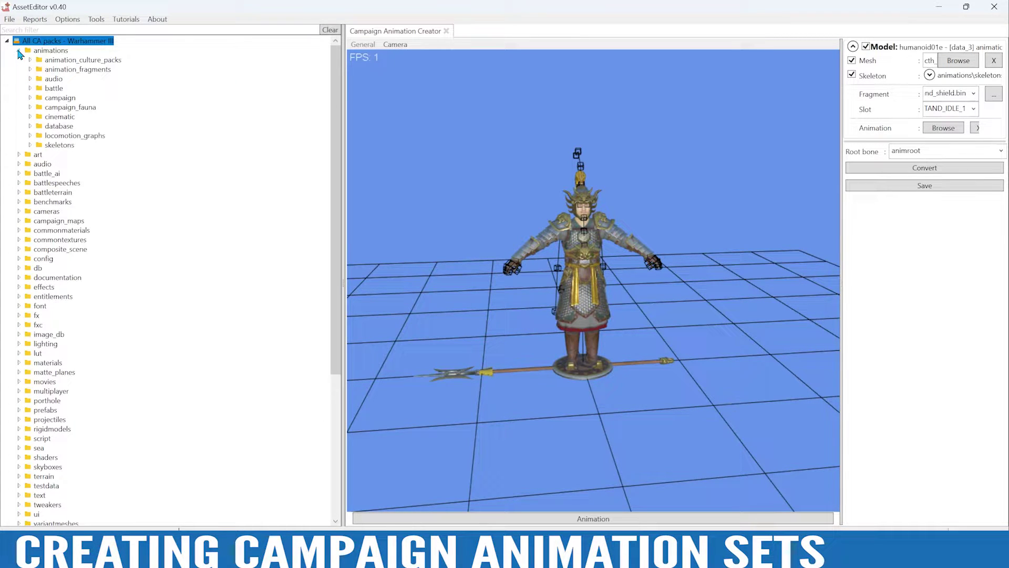
pyautogui.click(30, 98)
pyautogui.click(42, 173)
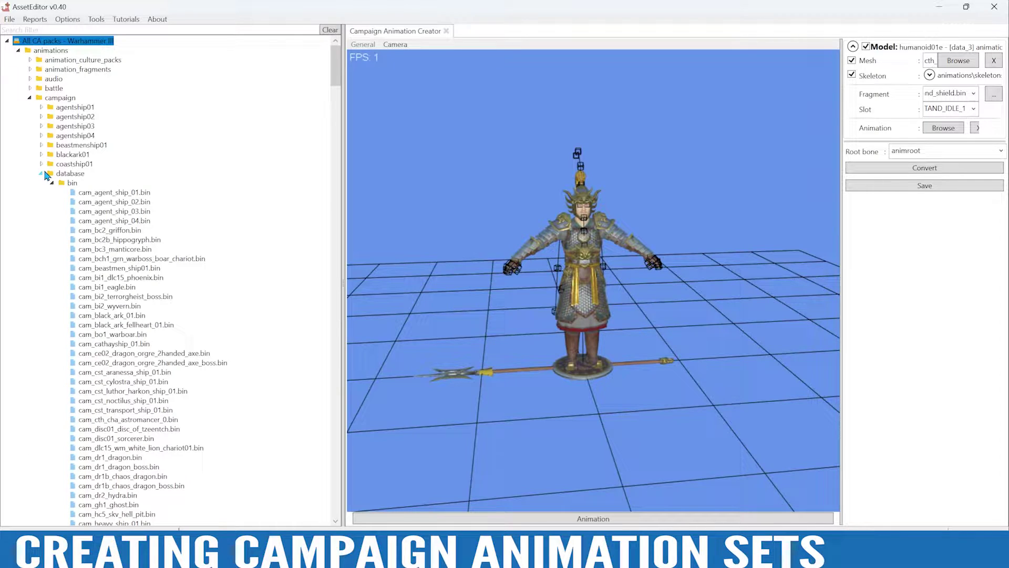
pyautogui.click(105, 193)
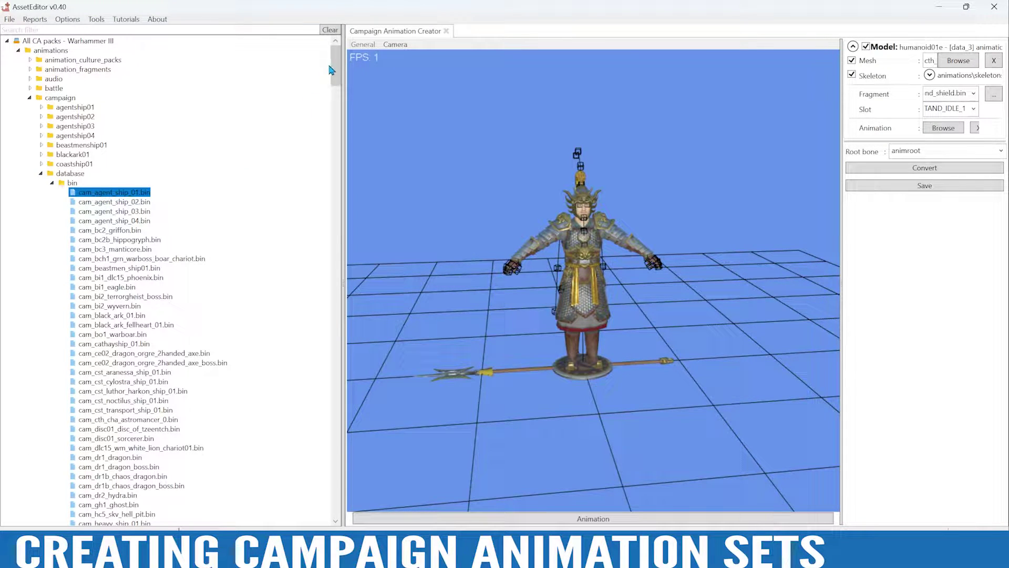
pyautogui.scroll(-4, 330, 70)
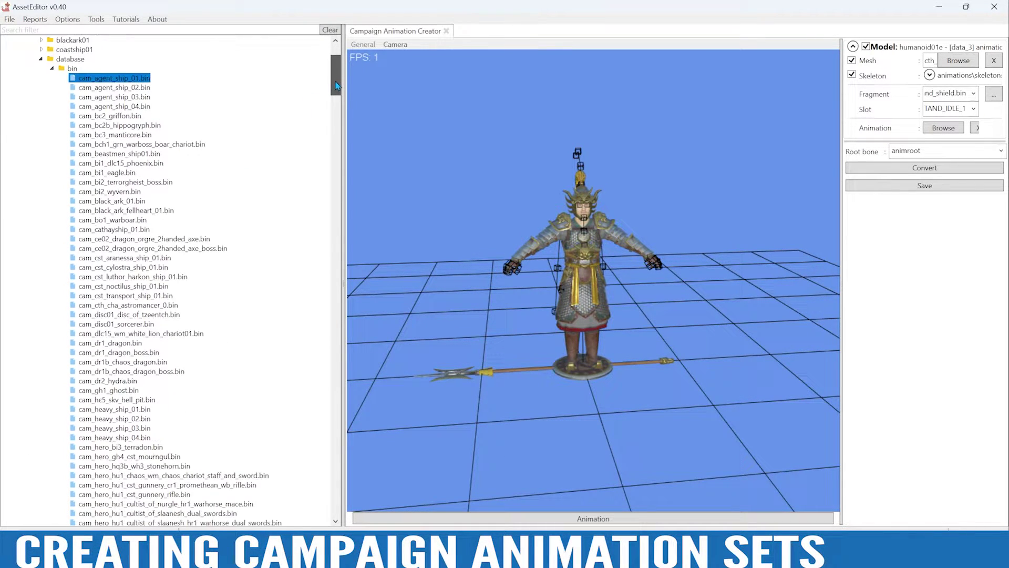
pyautogui.click(126, 125)
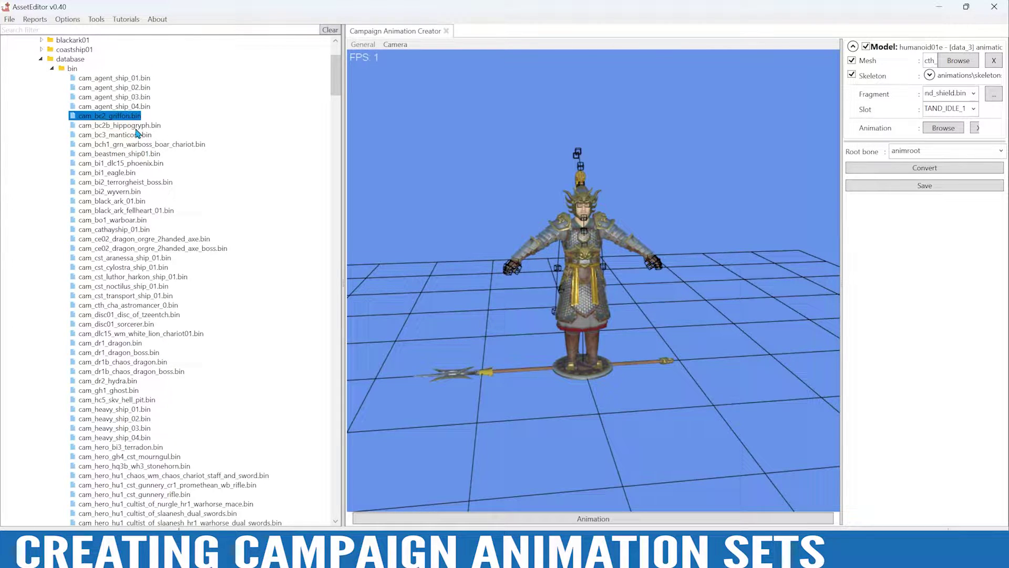
# Step: Find cam_hu1e_sword_lord.bin among the CA packs' campaign animation sets and copy it into the cth_ss pack
pyautogui.click(138, 135)
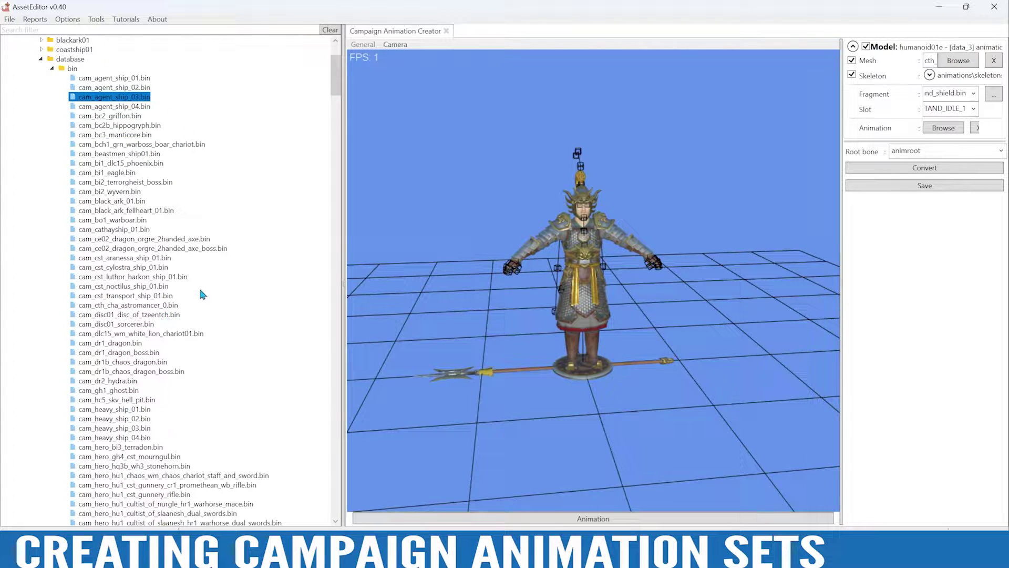
pyautogui.moveTo(339, 89); pyautogui.dragTo(340, 125)
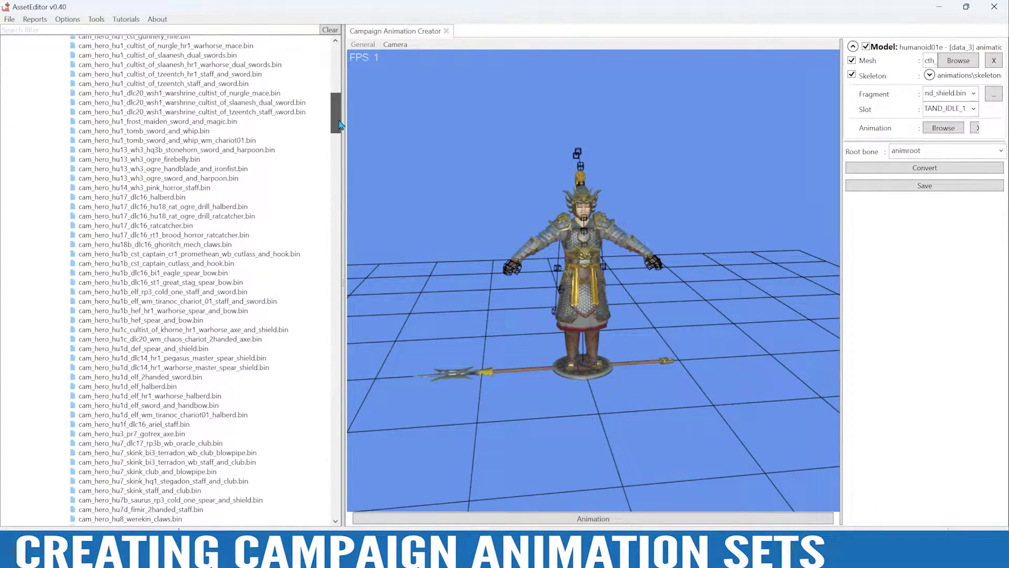
pyautogui.scroll(-7, 122, 218)
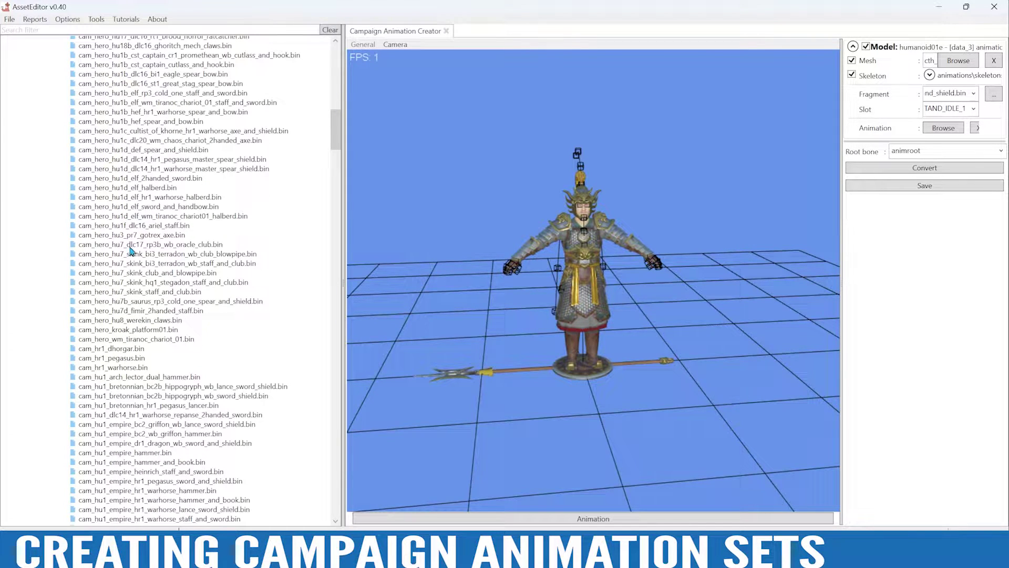
pyautogui.click(113, 348)
pyautogui.scroll(-8, 113, 348)
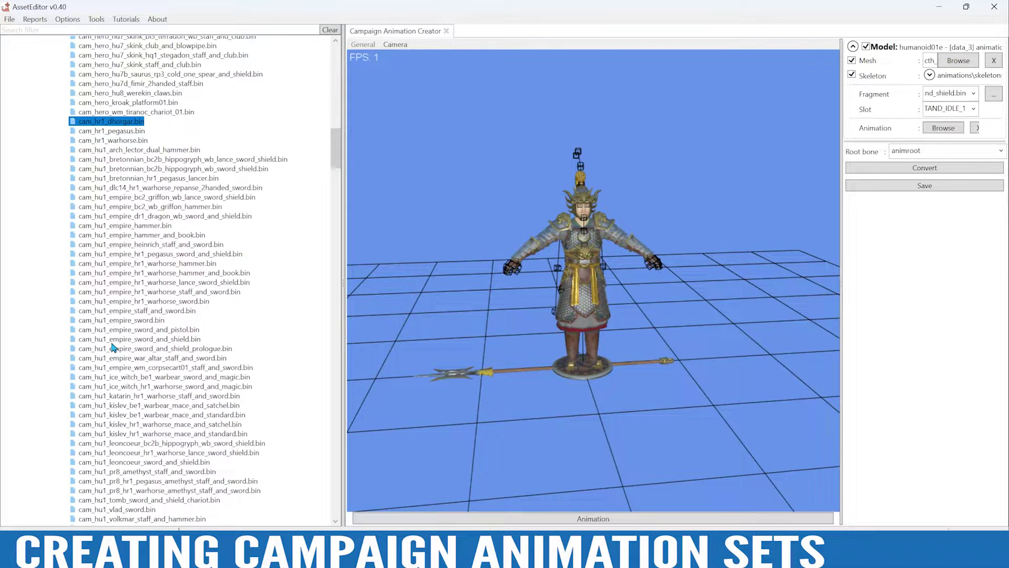
pyautogui.scroll(-20, 113, 347)
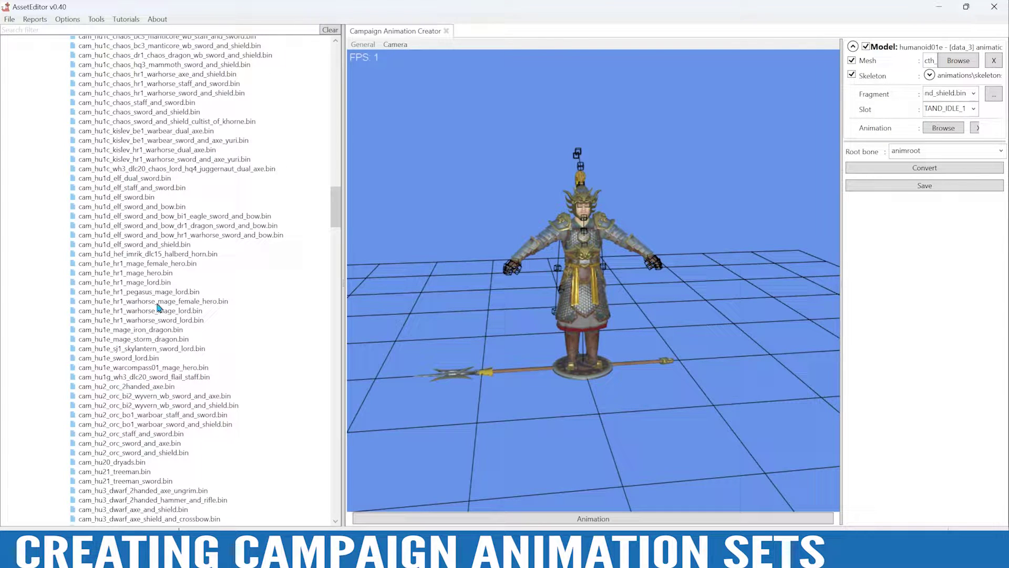
pyautogui.click(125, 358)
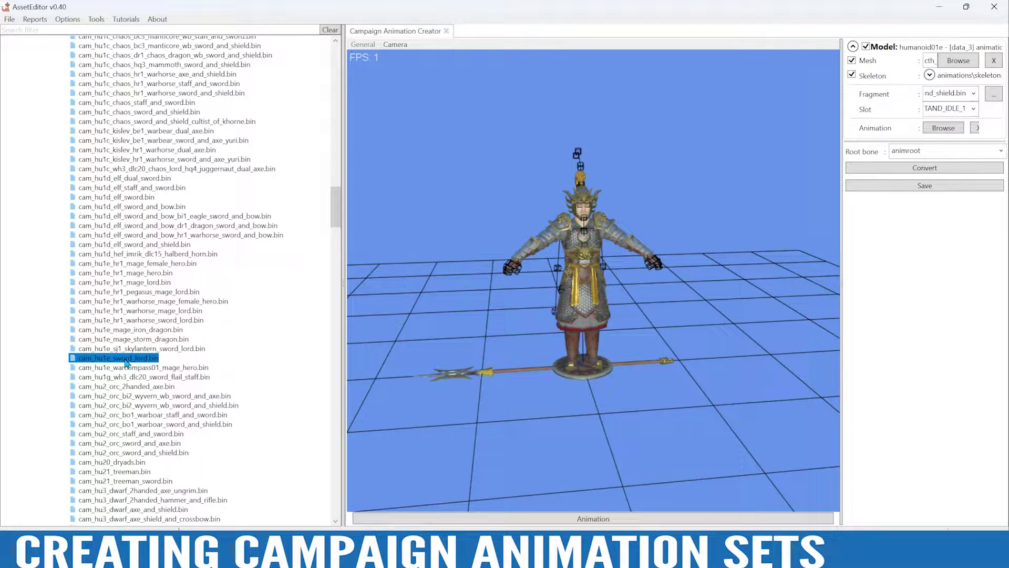
pyautogui.rightClick(120, 361)
pyautogui.click(175, 372)
# Step: Open the copied cam_hu1e_sword_lord.bin from the cth_ss pack's animations/campaign/database/bin folder
pyautogui.moveTo(337, 207); pyautogui.dragTo(337, 58)
pyautogui.click(8, 40)
pyautogui.click(18, 69)
pyautogui.click(29, 78)
pyautogui.click(40, 88)
pyautogui.click(52, 98)
pyautogui.doubleClick(108, 108)
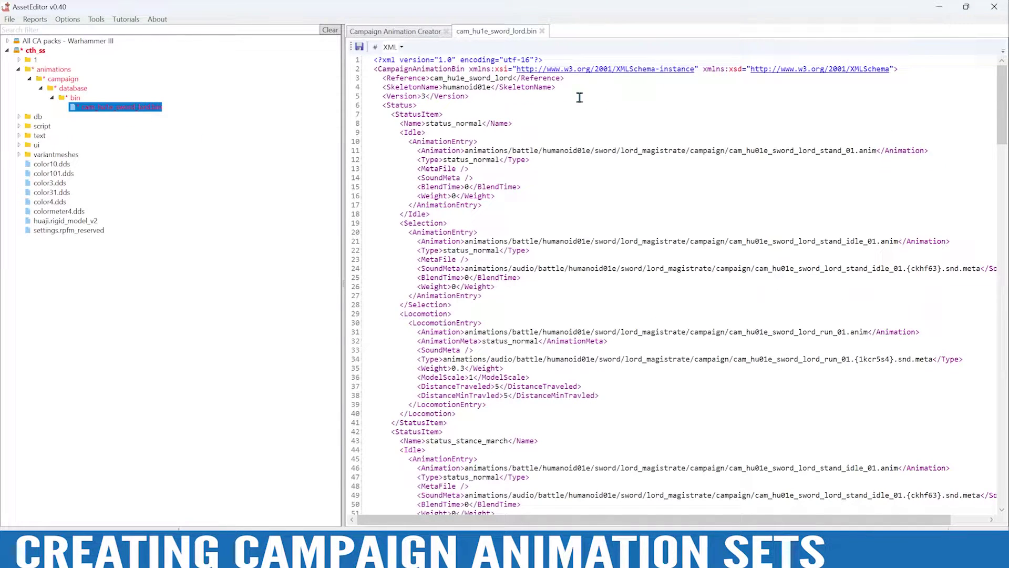
# Step: Examine the stand, run and idle animation references of the status entries in cam_hu1e_sword_lord.bin
pyautogui.moveTo(929, 150); pyautogui.dragTo(459, 151)
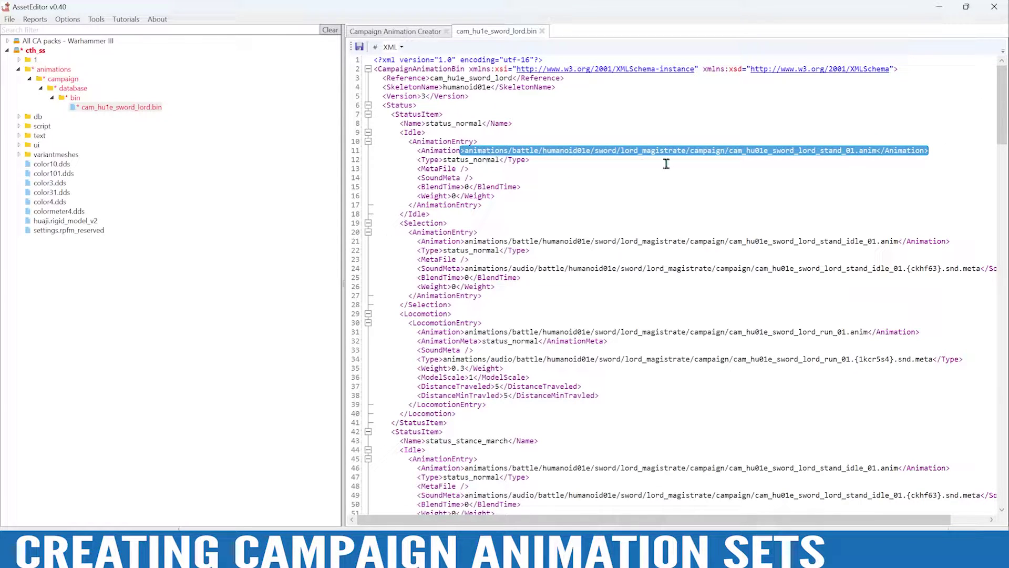
pyautogui.click(623, 151)
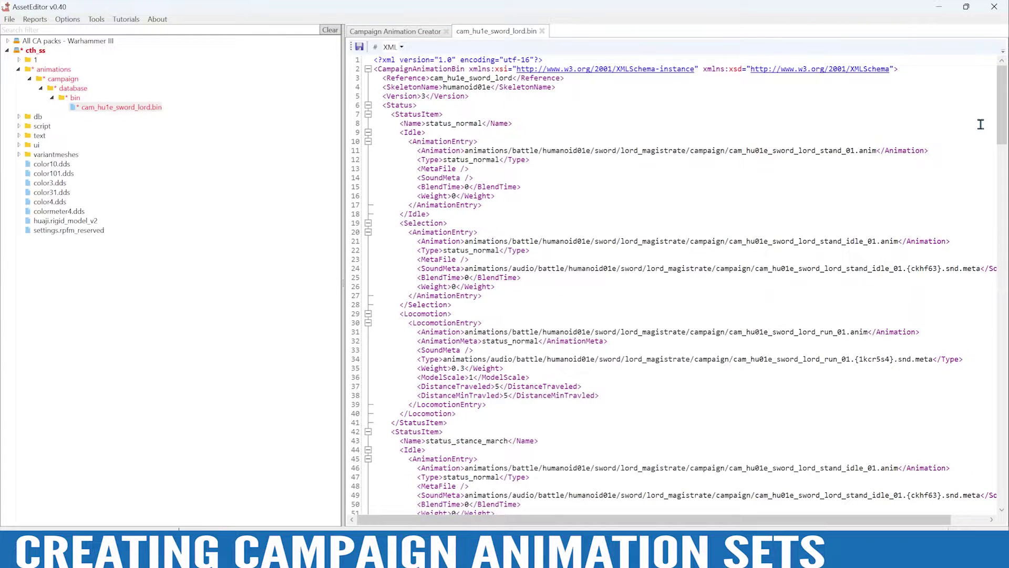
pyautogui.scroll(-2, 1006, 135)
pyautogui.moveTo(1005, 136); pyautogui.dragTo(1002, 101)
pyautogui.moveTo(820, 152); pyautogui.dragTo(859, 152)
pyautogui.scroll(-7, 851, 299)
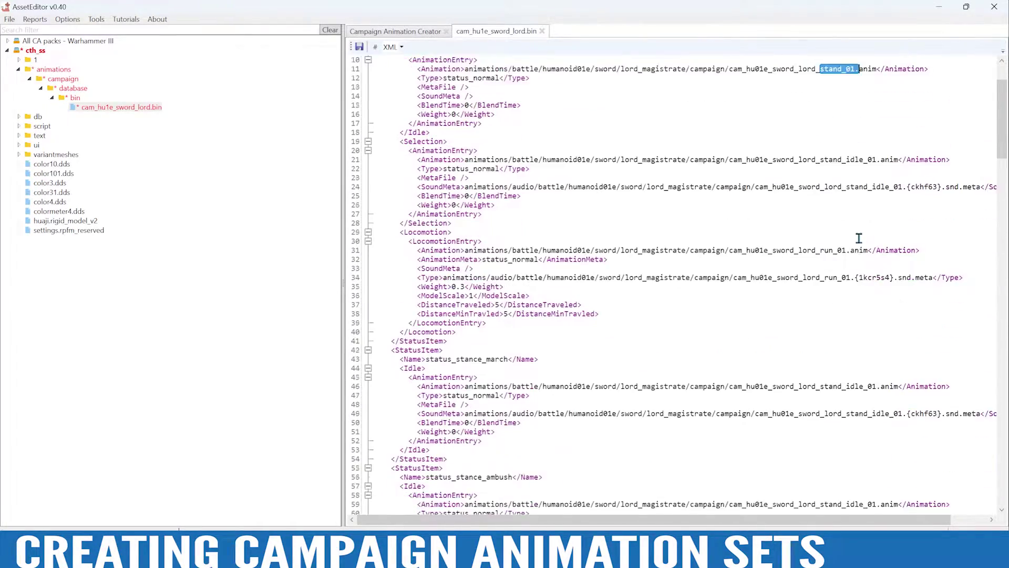
pyautogui.scroll(2, 848, 294)
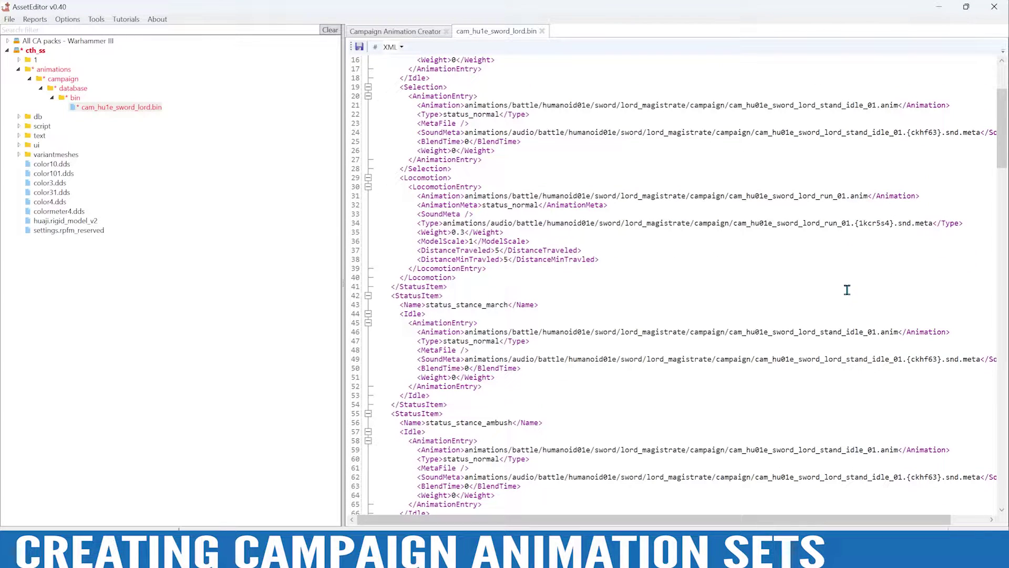
pyautogui.moveTo(802, 194); pyautogui.dragTo(850, 194)
pyautogui.scroll(-2, 864, 305)
pyautogui.scroll(-7, 865, 307)
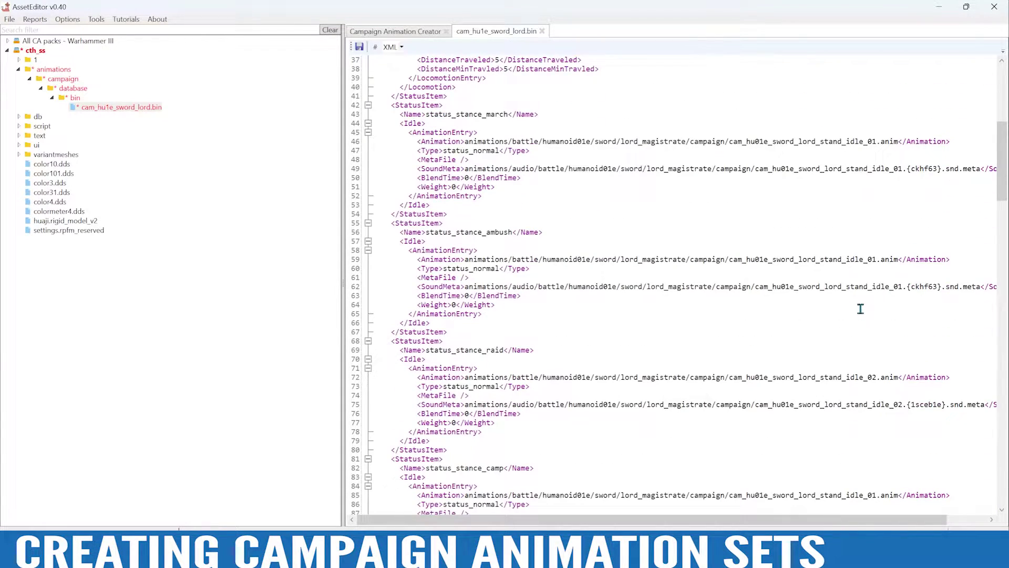
pyautogui.moveTo(846, 325); pyautogui.dragTo(876, 325)
pyautogui.scroll(-13, 891, 339)
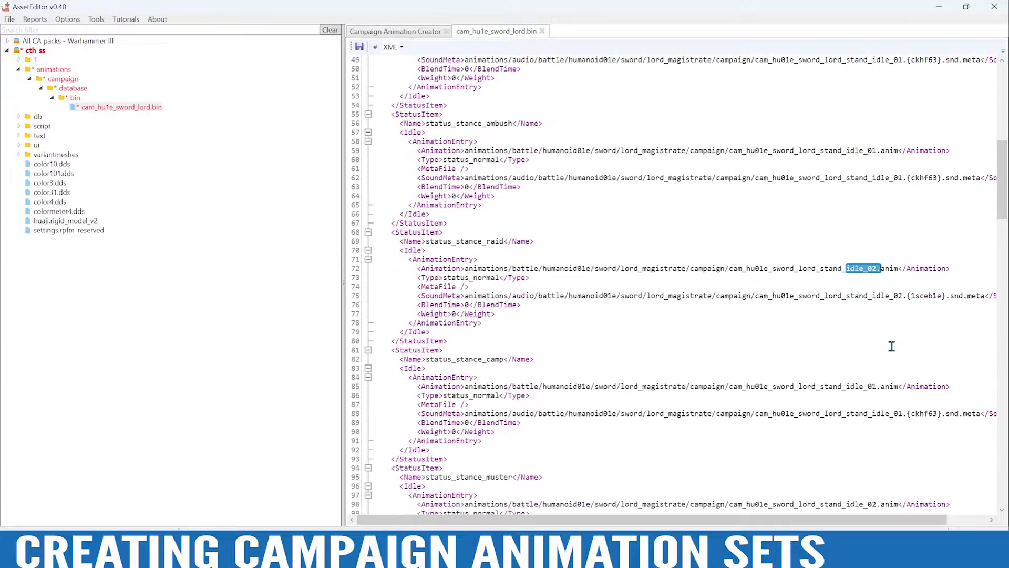
pyautogui.scroll(-20, 877, 326)
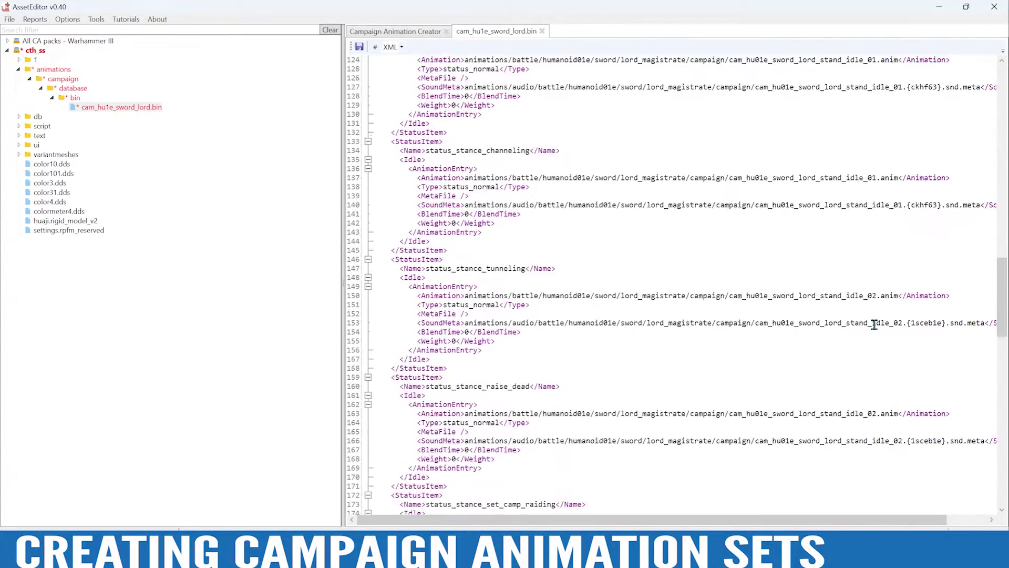
# Step: Review the defend and death animations of the battle action entries, then the stand and run references under status_normal
pyautogui.scroll(-4, 873, 323)
pyautogui.moveTo(812, 329); pyautogui.dragTo(876, 333)
pyautogui.scroll(-6, 877, 352)
pyautogui.scroll(-4, 877, 353)
pyautogui.scroll(-9, 881, 343)
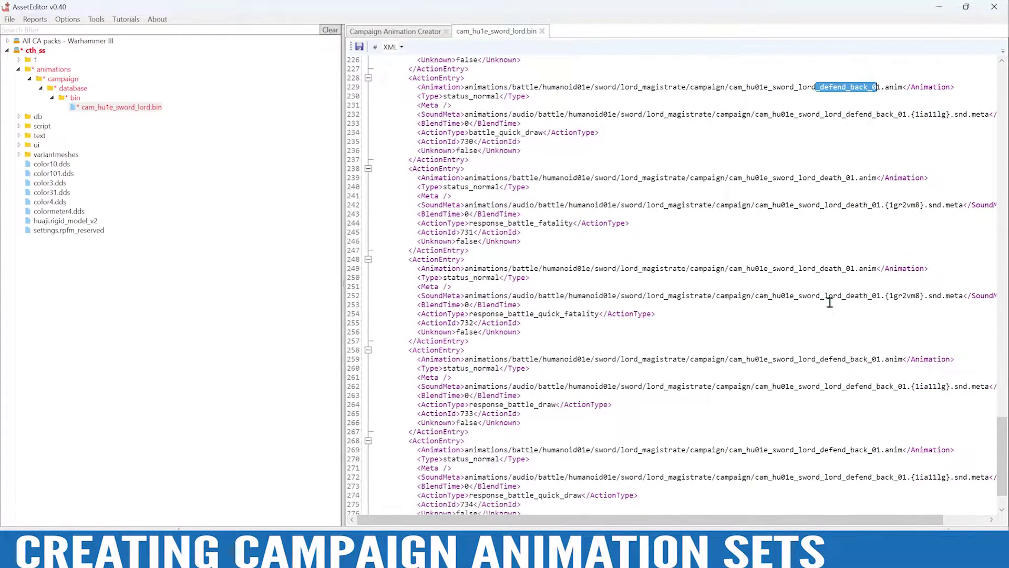
pyautogui.moveTo(815, 268); pyautogui.dragTo(868, 269)
pyautogui.scroll(-2, 877, 310)
pyautogui.moveTo(997, 478); pyautogui.dragTo(999, 105)
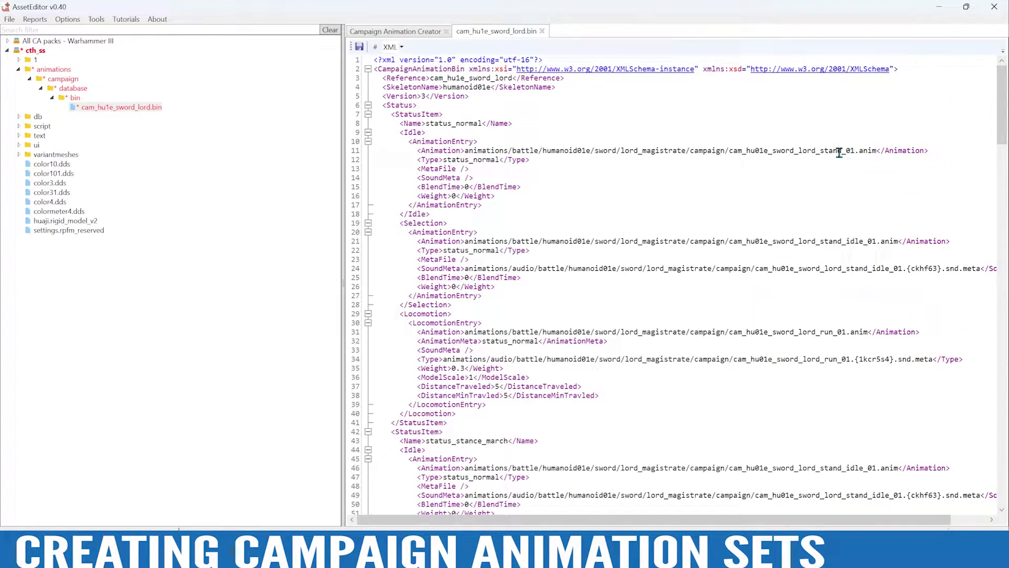
pyautogui.moveTo(816, 150); pyautogui.dragTo(860, 151)
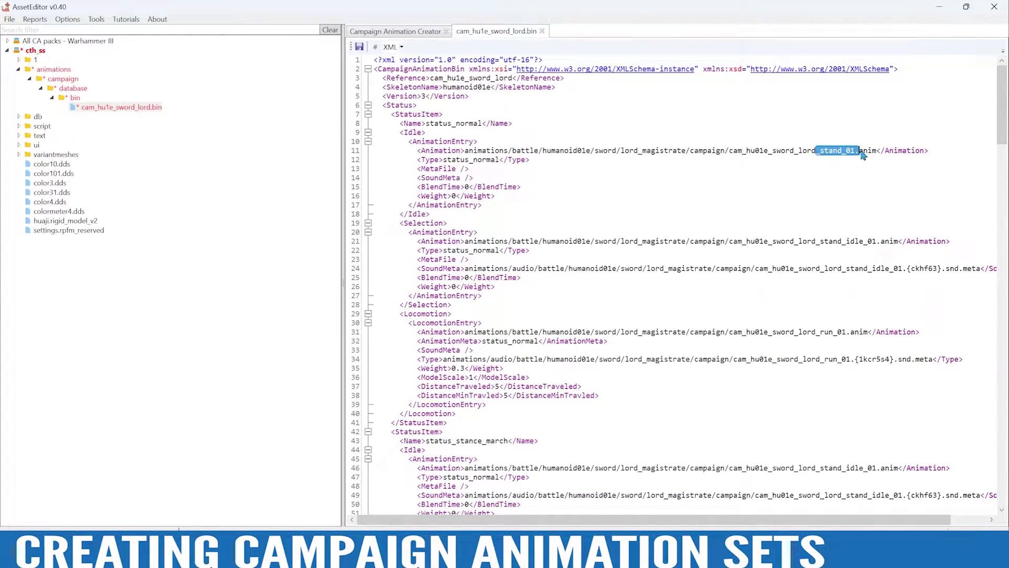
pyautogui.moveTo(812, 331); pyautogui.dragTo(856, 332)
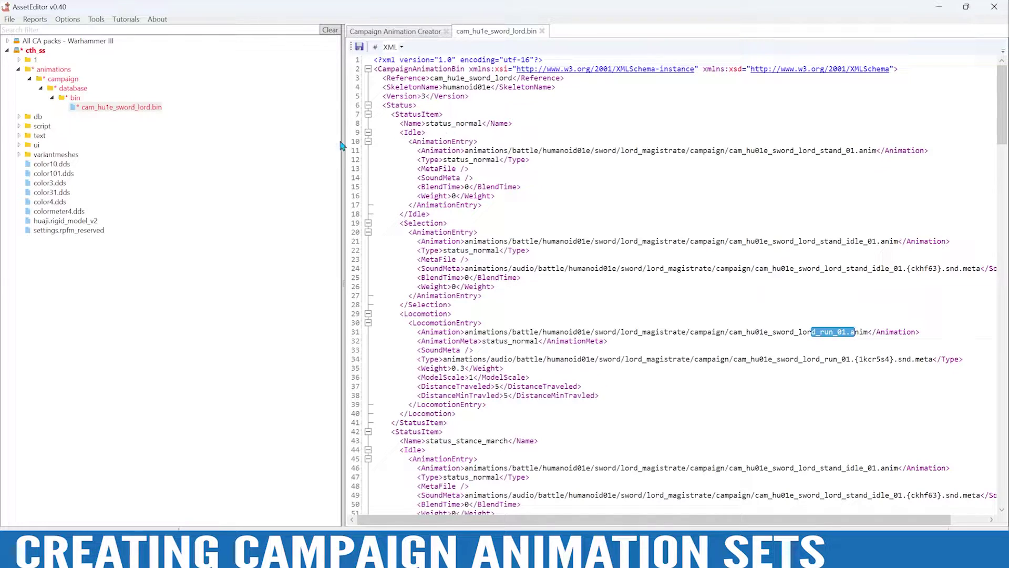
# Step: Rename the copied animation set file in the cth_ss pack as cam_hu1e_halberd_lord.bin
pyautogui.click(141, 110)
pyautogui.rightClick(141, 110)
pyautogui.click(158, 131)
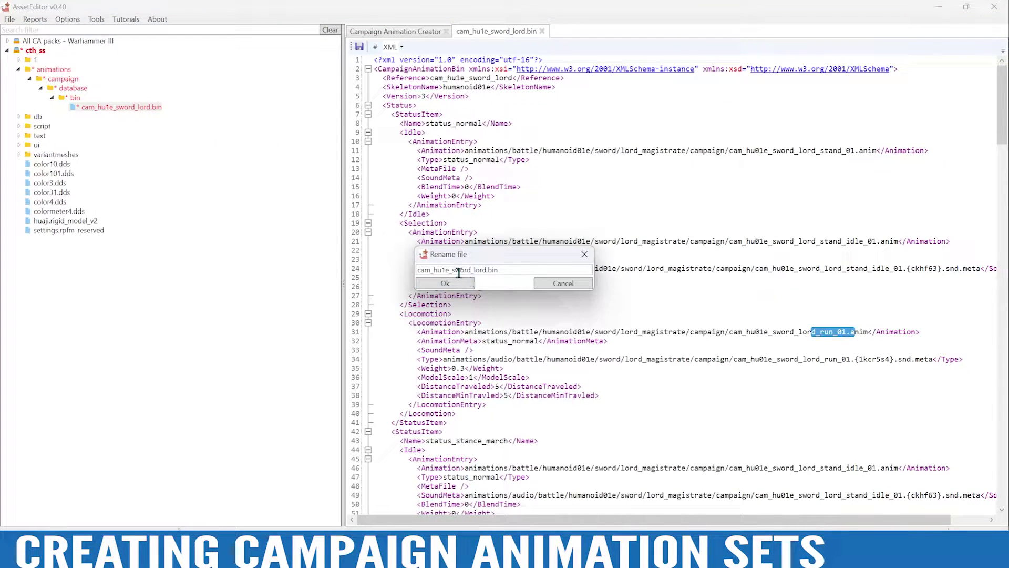
pyautogui.moveTo(452, 270); pyautogui.dragTo(471, 271)
pyautogui.write('halberd')
pyautogui.click(445, 284)
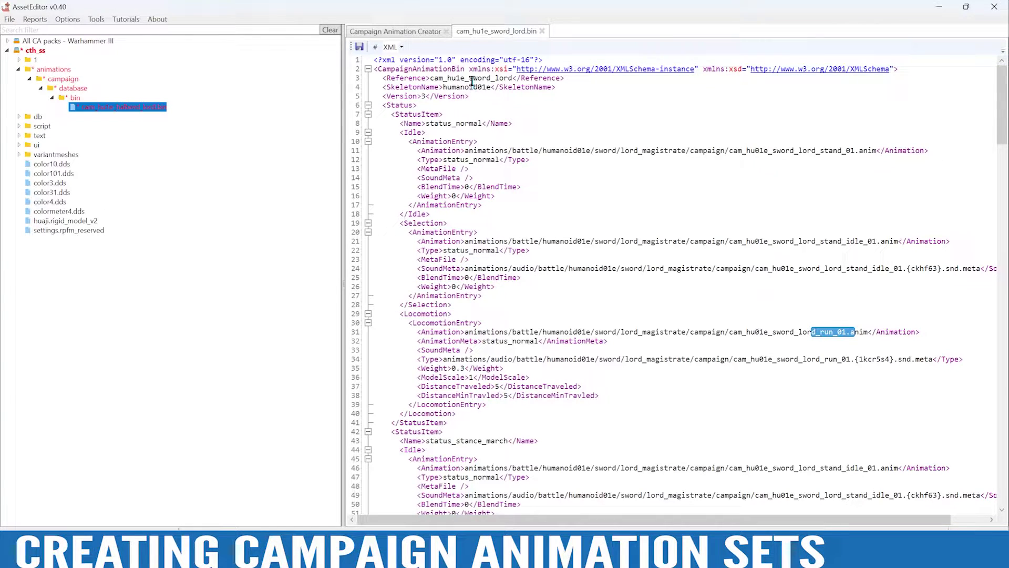
# Step: Change the animation set's Reference value to cam_hu1e_halberd_lord
pyautogui.moveTo(468, 79); pyautogui.dragTo(490, 77)
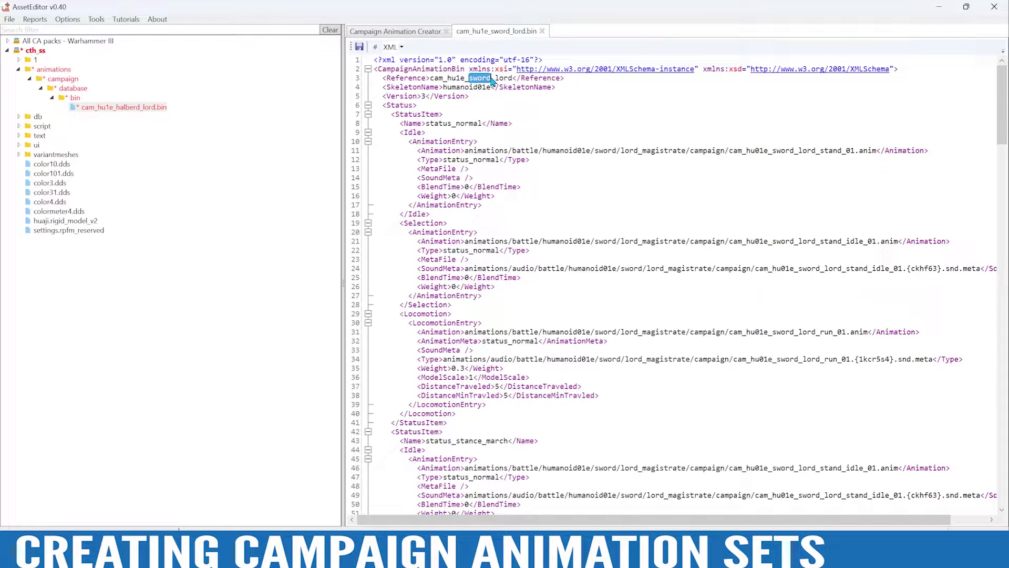
pyautogui.write('halbert')
pyautogui.press('BackSpace')
pyautogui.write('d')
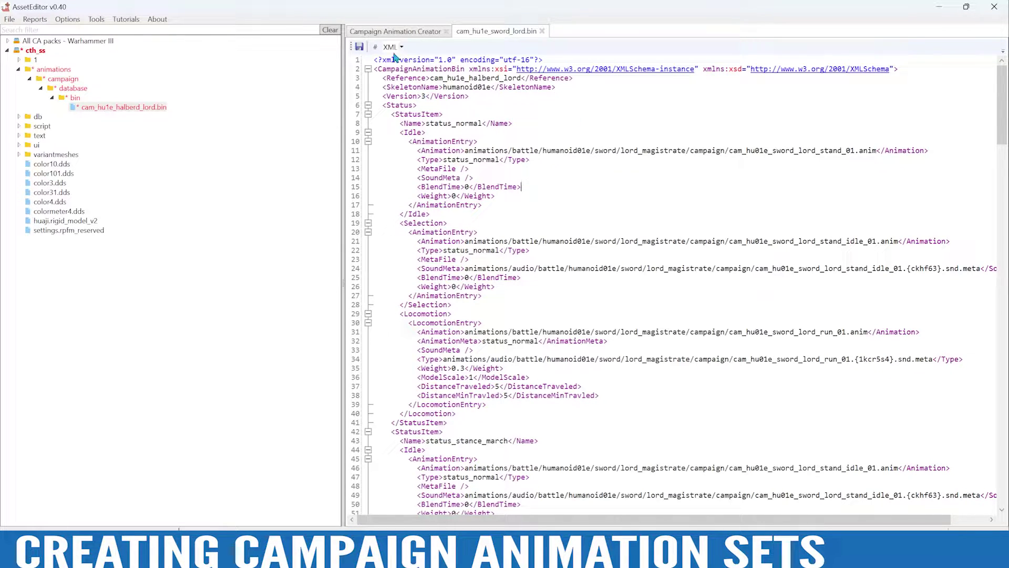
# Step: Convert the halberd model's STAND_IDLE_1 animation to a campaign animation, using animroot as the root bone
pyautogui.click(381, 33)
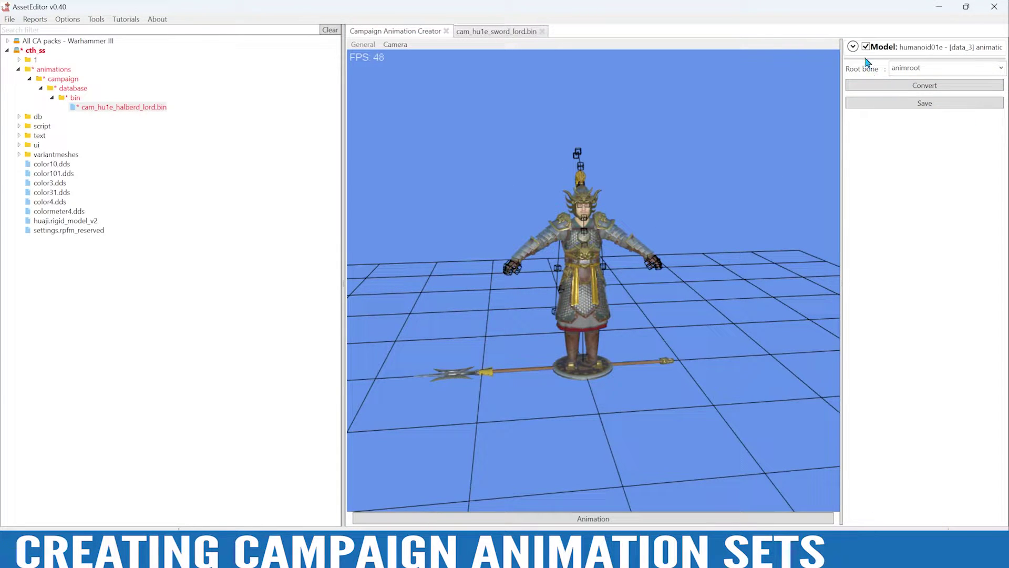
pyautogui.click(852, 47)
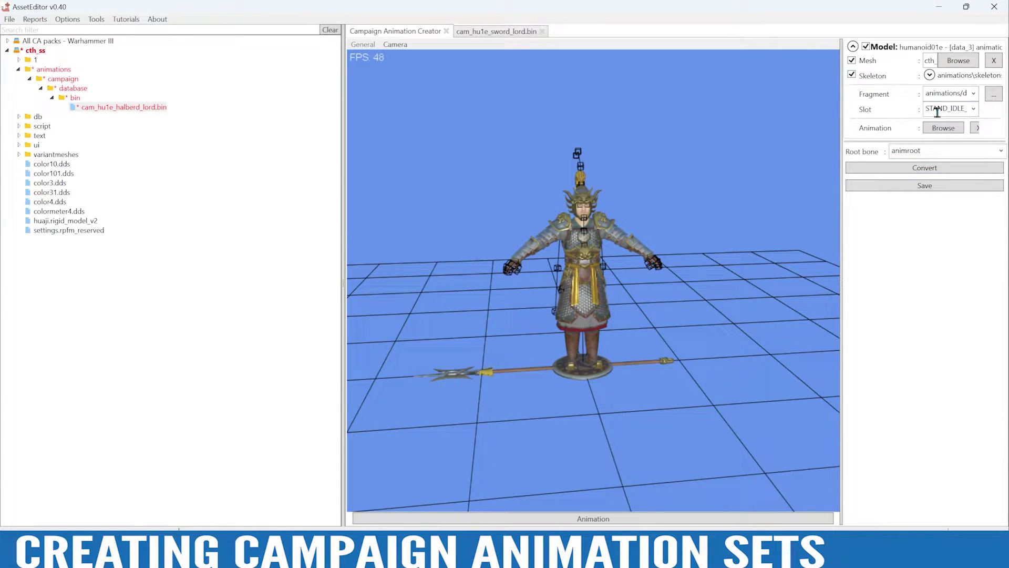
pyautogui.click(924, 169)
# Step: Save the converted animation as cam_hu1e_halberd_lord_stand_idle_01 and move it into the cth_ss pack's animations/campaign/database/bin folder
pyautogui.click(923, 186)
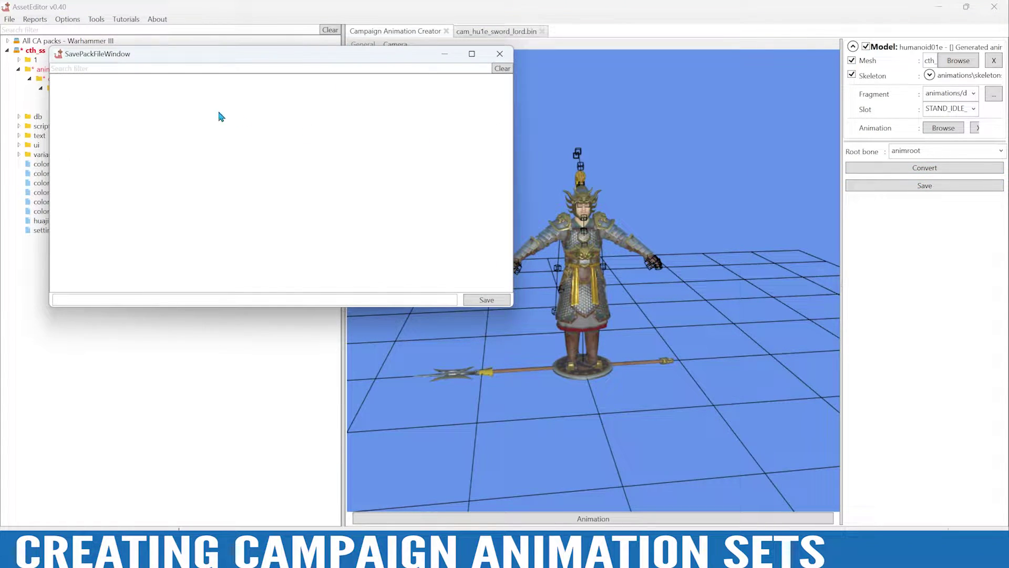
pyautogui.moveTo(232, 53); pyautogui.dragTo(515, 101)
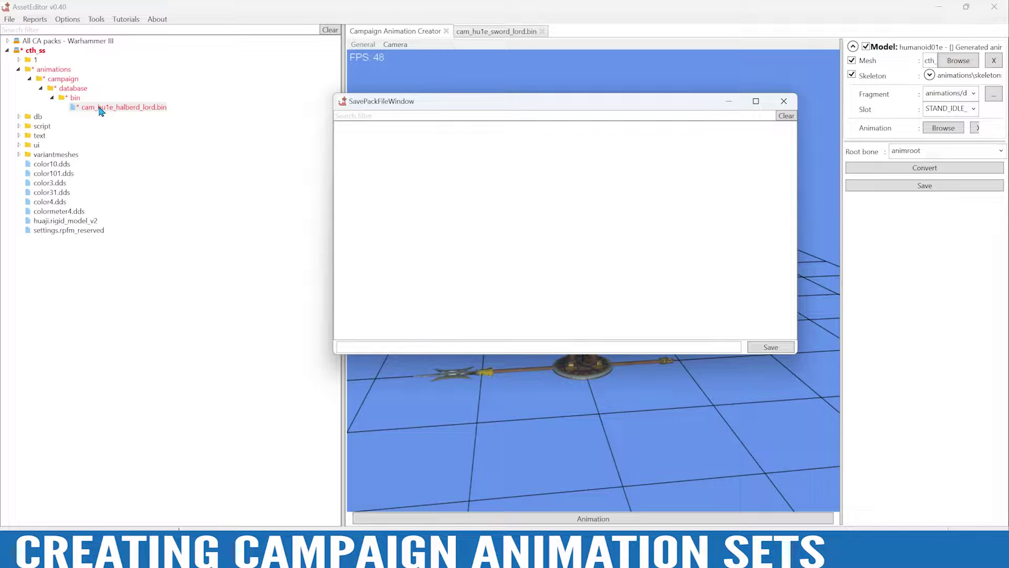
pyautogui.click(364, 346)
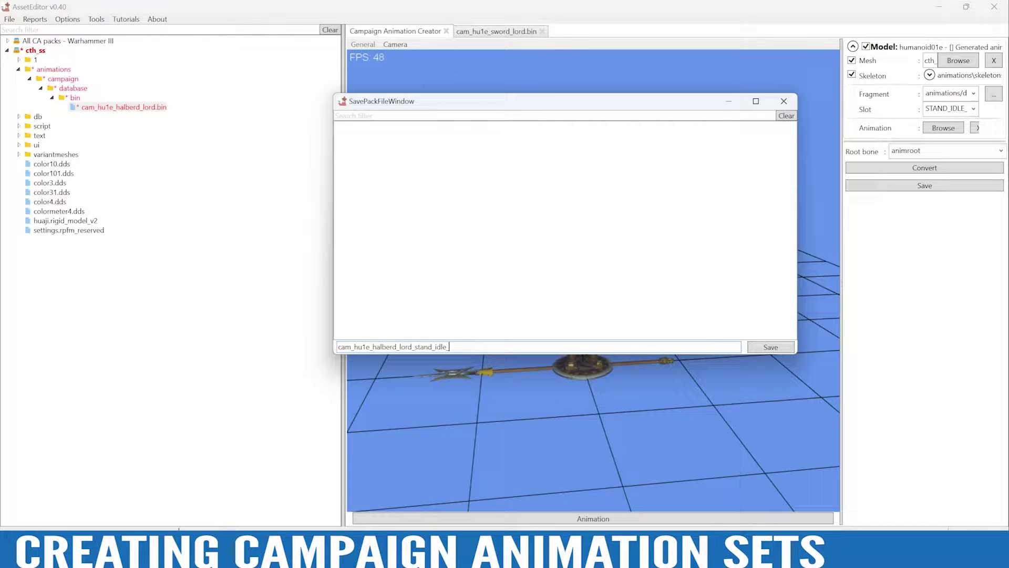
pyautogui.click(769, 347)
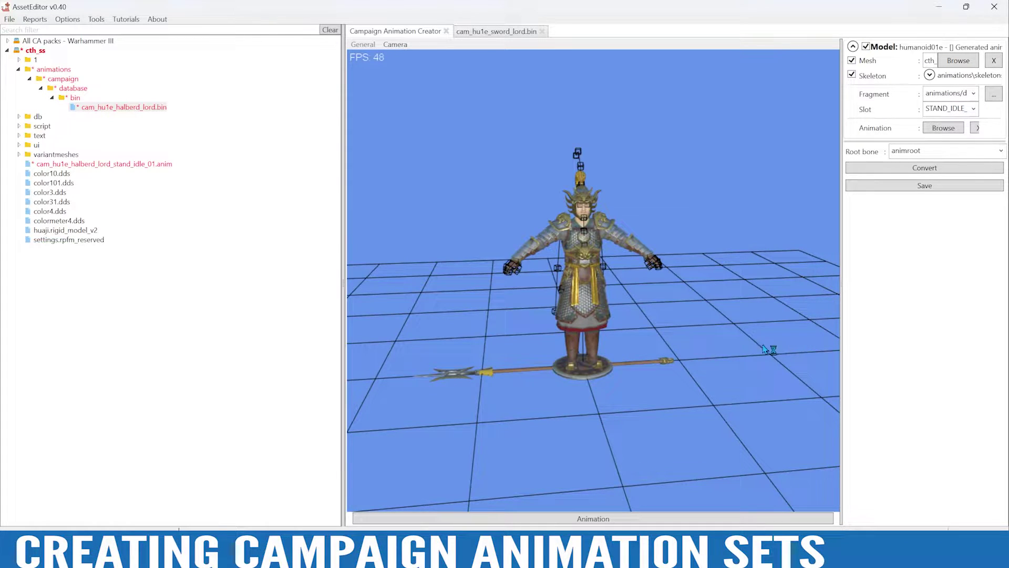
pyautogui.click(110, 164)
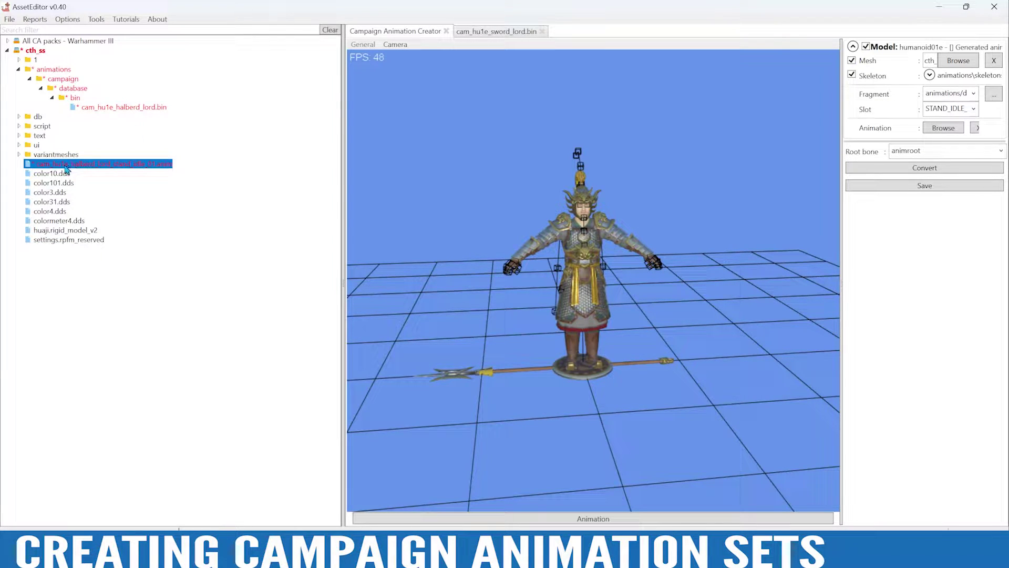
pyautogui.moveTo(47, 166); pyautogui.dragTo(99, 109)
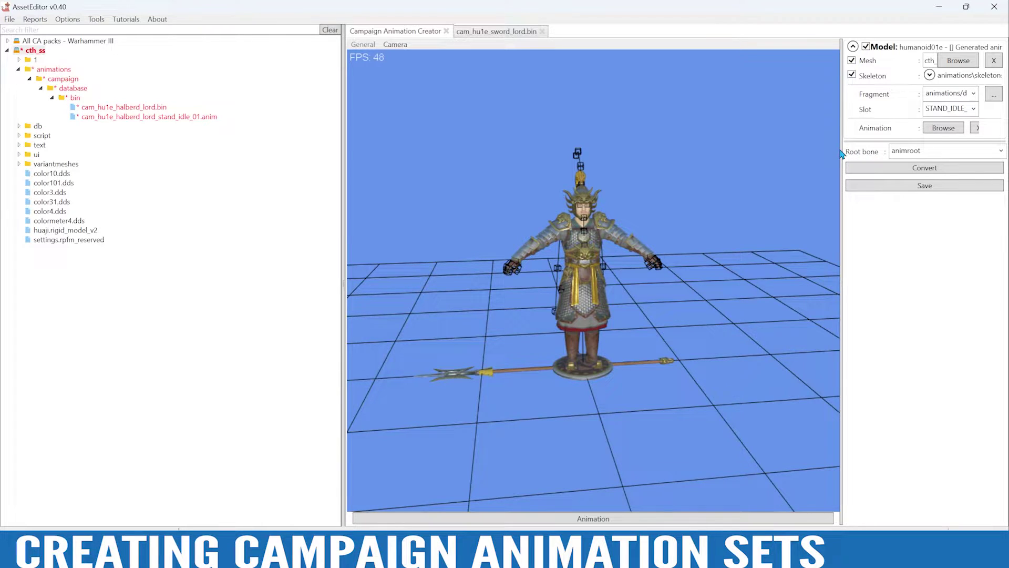
# Step: Set the model's animation slot to STAND_IDLE_2 and preview it in the animation player
pyautogui.moveTo(841, 153); pyautogui.dragTo(704, 154)
pyautogui.click(855, 109)
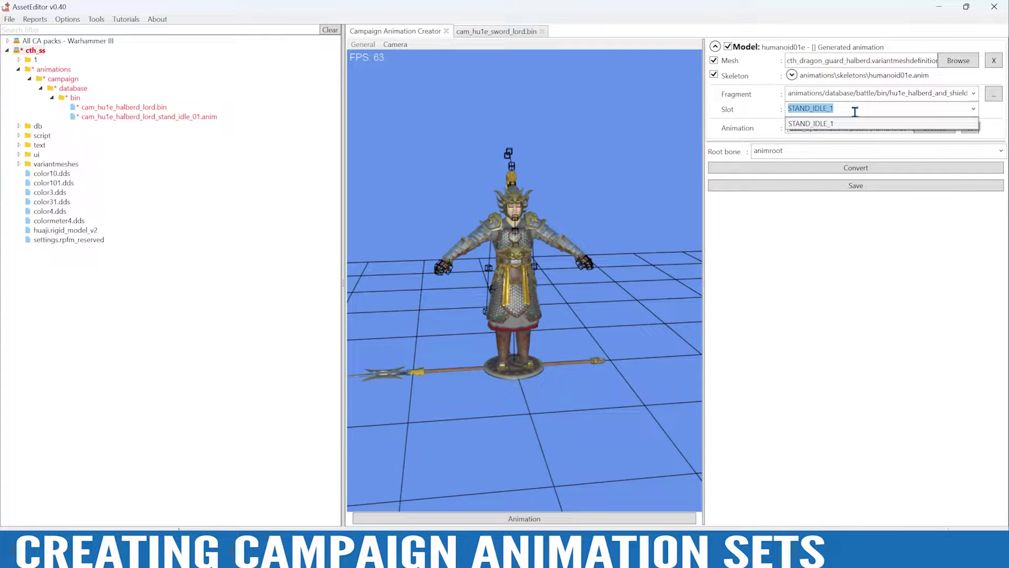
pyautogui.click(855, 109)
pyautogui.press('BackSpace')
pyautogui.write('2')
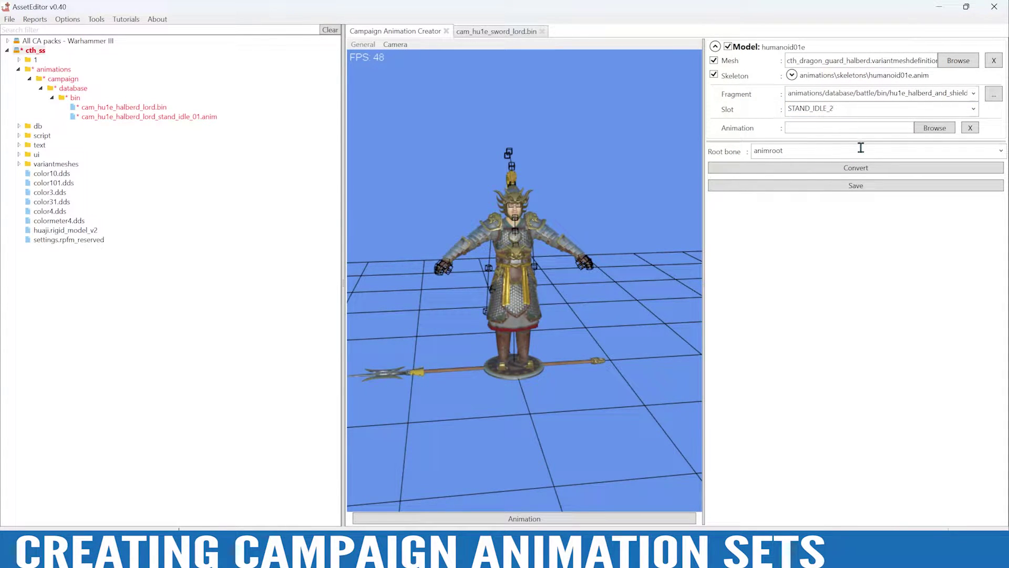
pyautogui.click(972, 109)
pyautogui.click(897, 125)
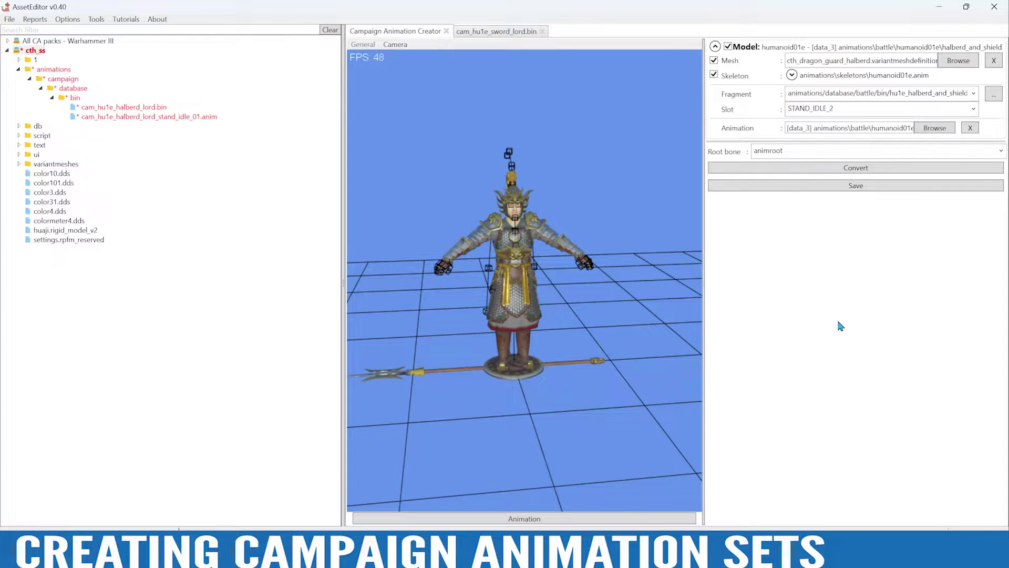
pyautogui.click(557, 517)
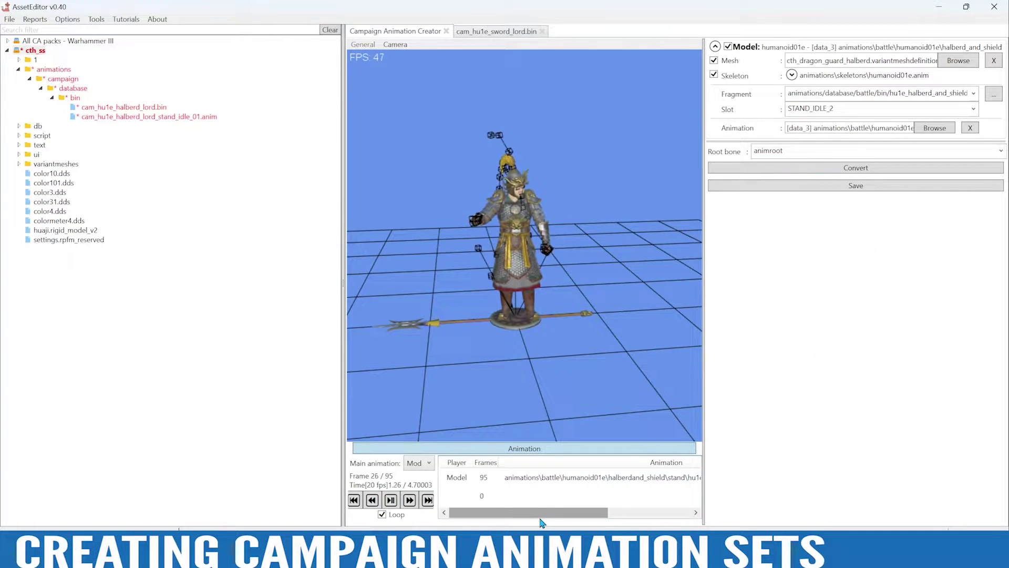
pyautogui.click(551, 450)
# Step: Convert the STAND_IDLE_2 animation and save it as cam_hu1e_halberd_lord_stand_idle_02.anim in the cth_ss pack's animations/campaign/database/bin folder
pyautogui.click(864, 168)
pyautogui.click(865, 186)
pyautogui.doubleClick(95, 94)
pyautogui.click(108, 104)
pyautogui.doubleClick(113, 104)
pyautogui.click(124, 114)
pyautogui.doubleClick(125, 113)
pyautogui.click(135, 123)
pyautogui.doubleClick(135, 123)
pyautogui.click(135, 133)
pyautogui.doubleClick(135, 133)
pyautogui.click(209, 142)
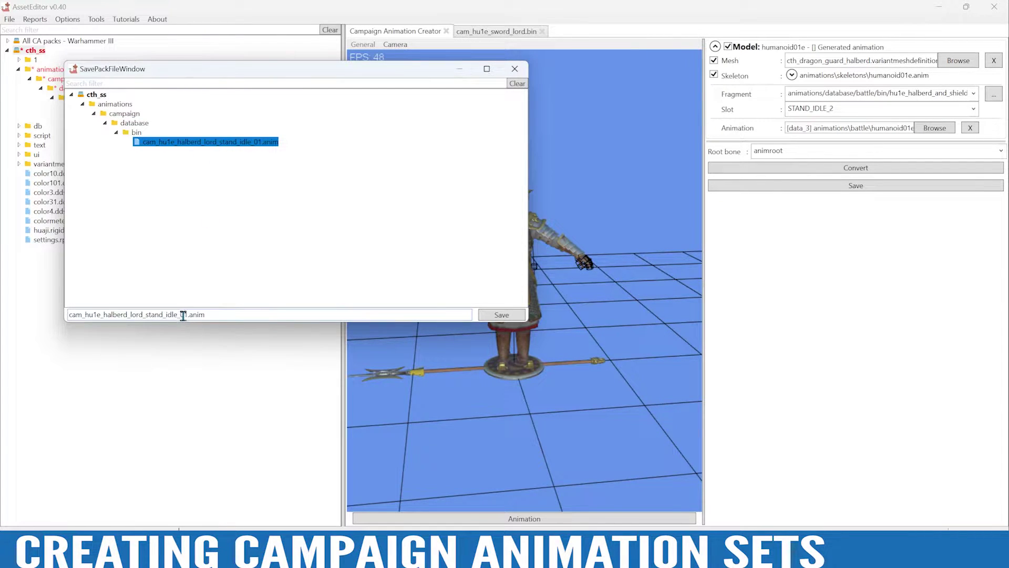
pyautogui.click(185, 314)
pyautogui.write('2')
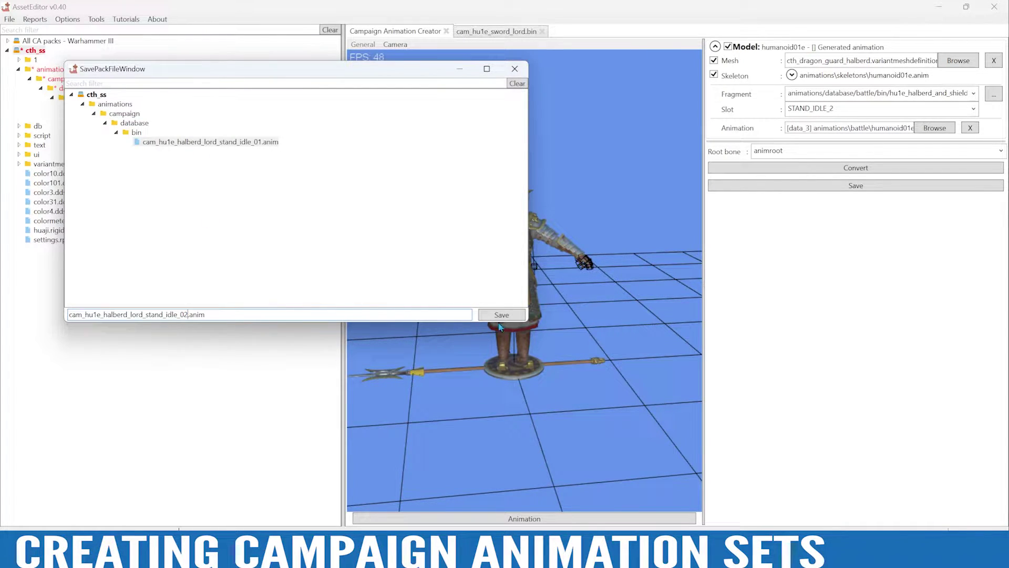
pyautogui.click(497, 317)
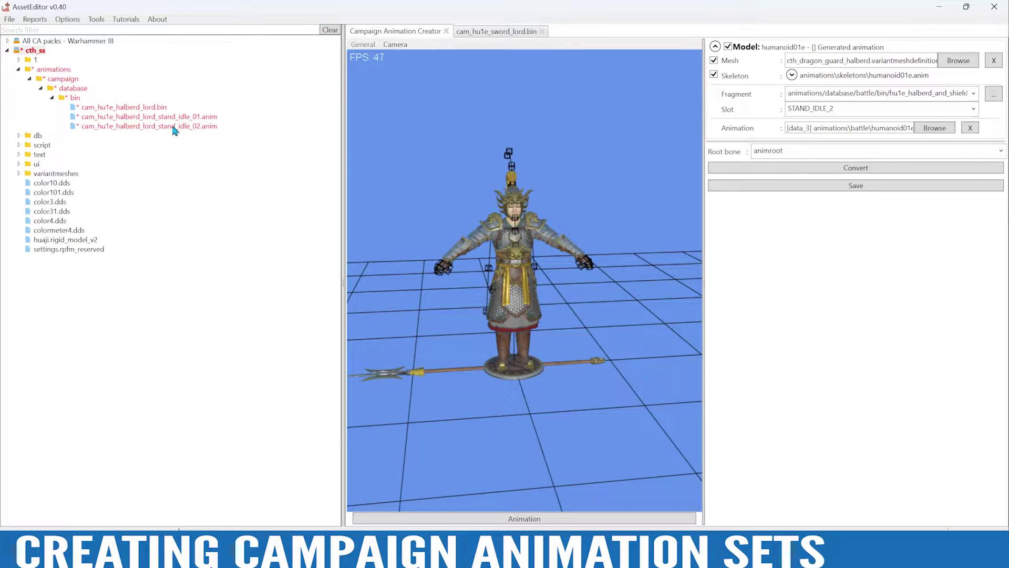
# Step: Set the model's animation slot to RUN_1 and preview it in the animation player
pyautogui.doubleClick(856, 108)
pyautogui.write('t')
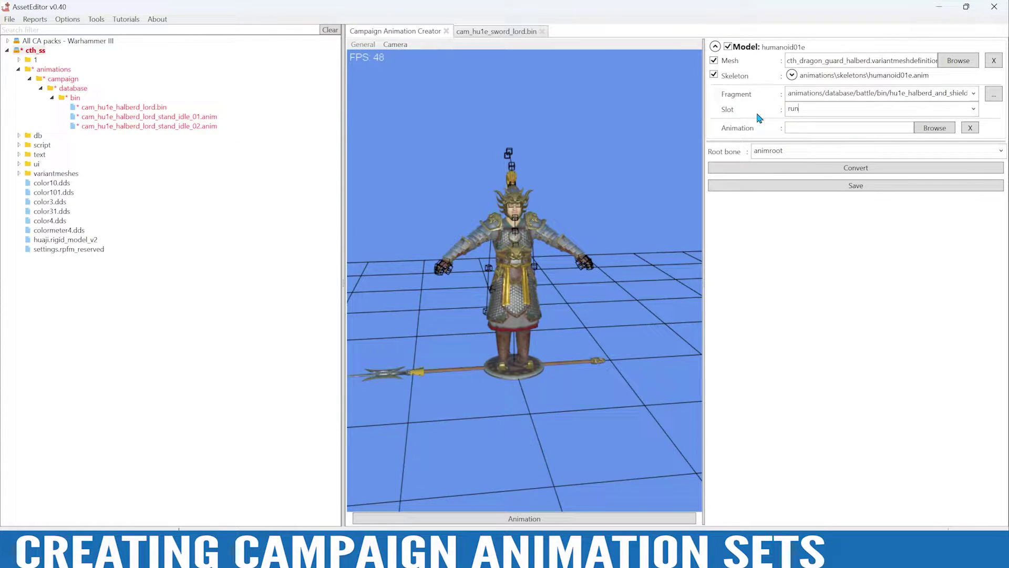
pyautogui.click(974, 108)
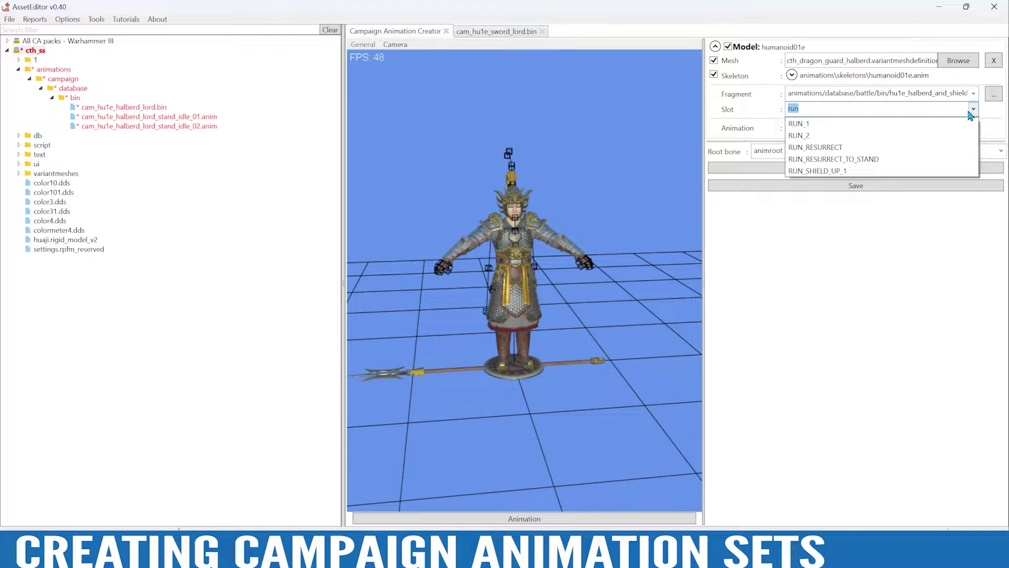
pyautogui.click(946, 124)
pyautogui.click(603, 519)
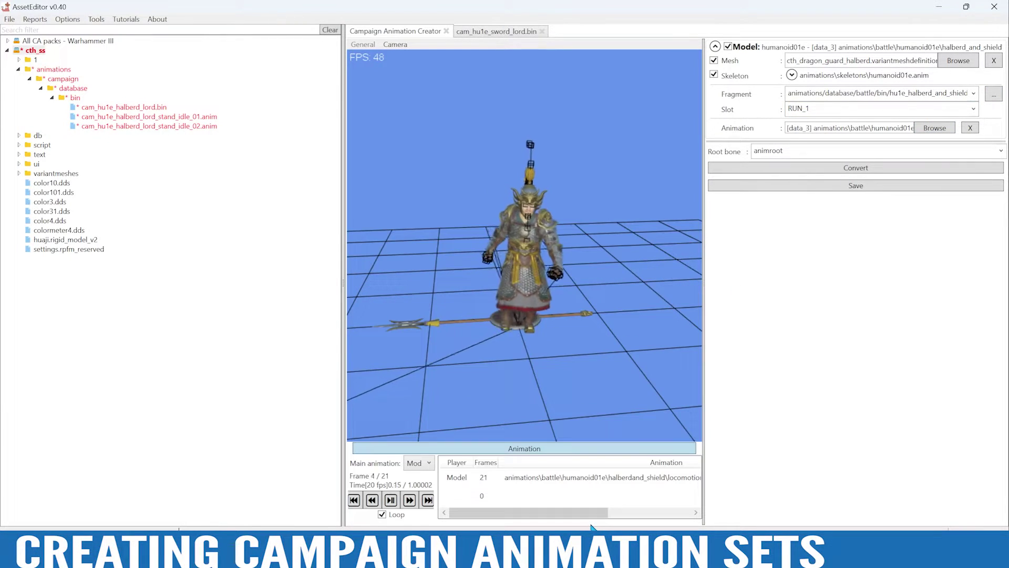
pyautogui.click(548, 448)
# Step: Convert the RUN_1 animation and save it as cam_hu1e_halberd_lord_run_01.anim in the pack's animations/campaign/database/bin folder
pyautogui.click(866, 169)
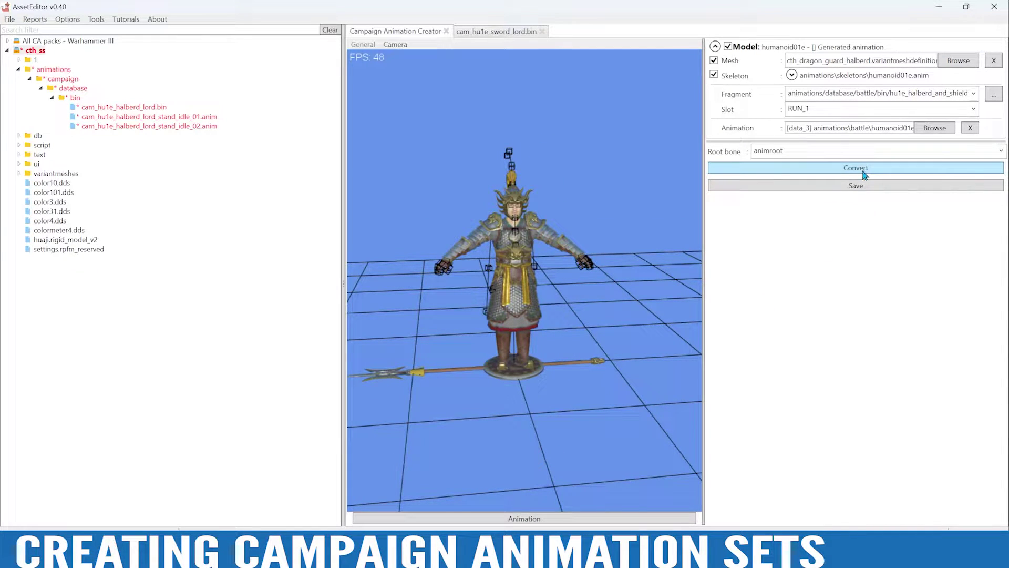
pyautogui.click(857, 187)
pyautogui.doubleClick(111, 110)
pyautogui.doubleClick(130, 119)
pyautogui.doubleClick(138, 128)
pyautogui.doubleClick(140, 138)
pyautogui.doubleClick(151, 147)
pyautogui.click(221, 157)
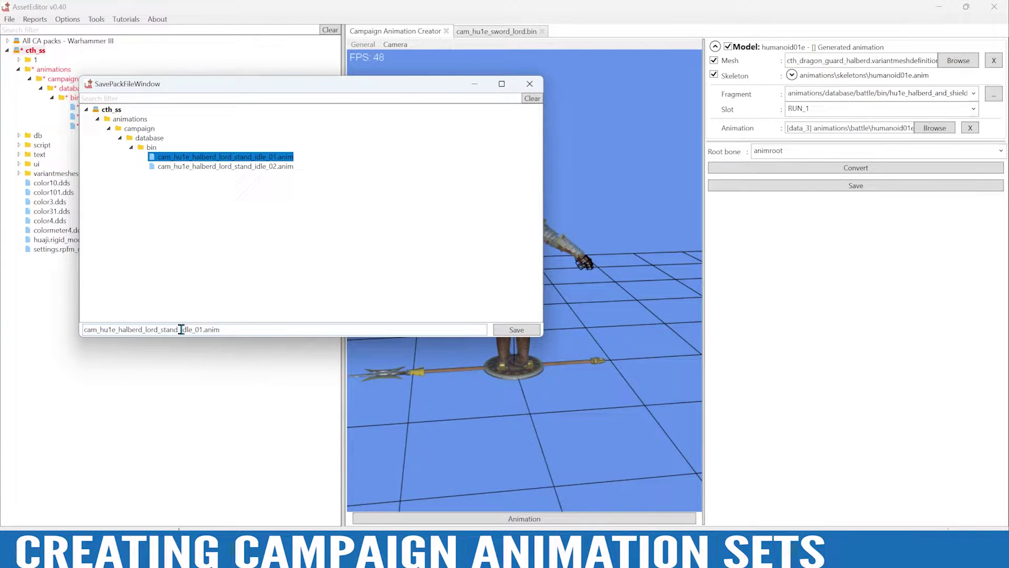
pyautogui.moveTo(180, 329); pyautogui.dragTo(190, 329)
pyautogui.press('BackSpace')
pyautogui.press('BackSpace')
pyautogui.press('BackSpace')
pyautogui.press('BackSpace')
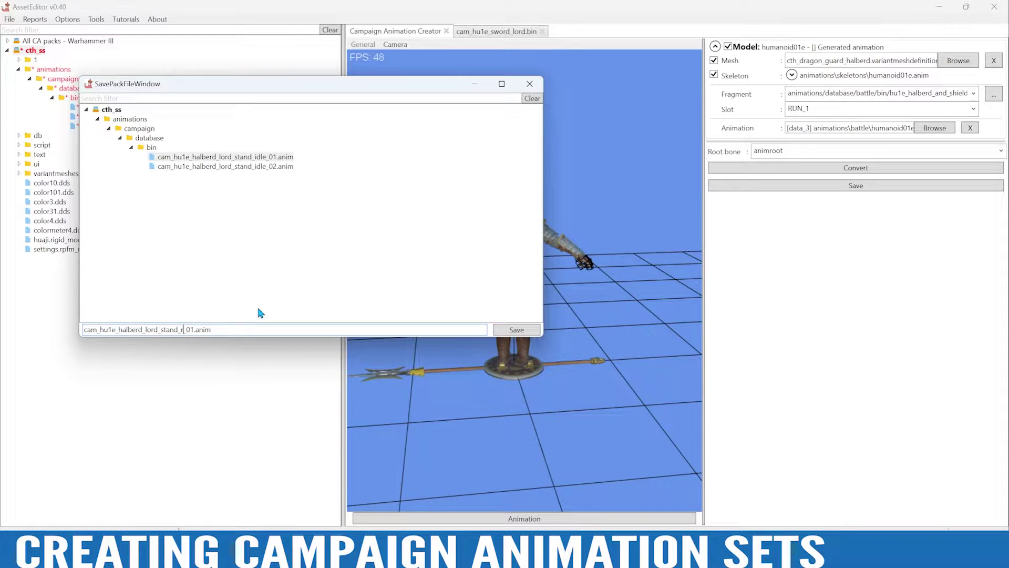
pyautogui.press('BackSpace')
pyautogui.write('run')
pyautogui.click(514, 329)
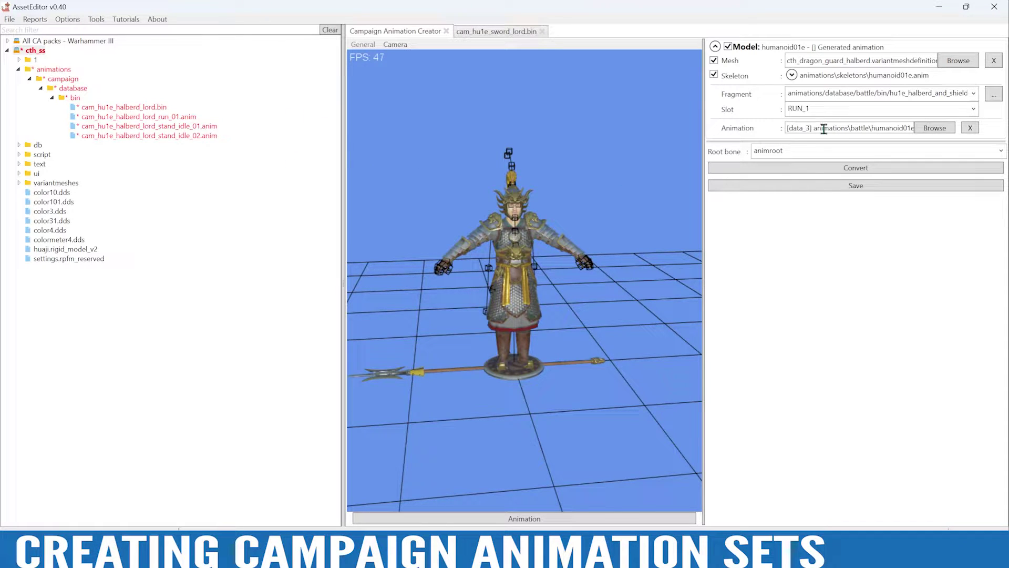
# Step: Set the model's animation slot to ATTACK_2 and preview it in the animation player
pyautogui.moveTo(827, 109); pyautogui.dragTo(751, 109)
pyautogui.write('atta')
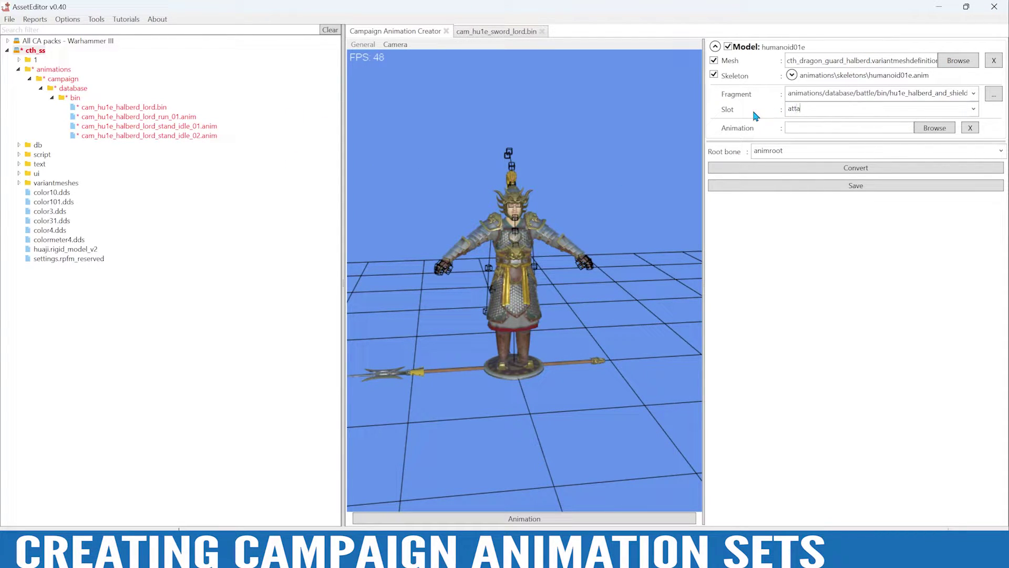
pyautogui.click(973, 109)
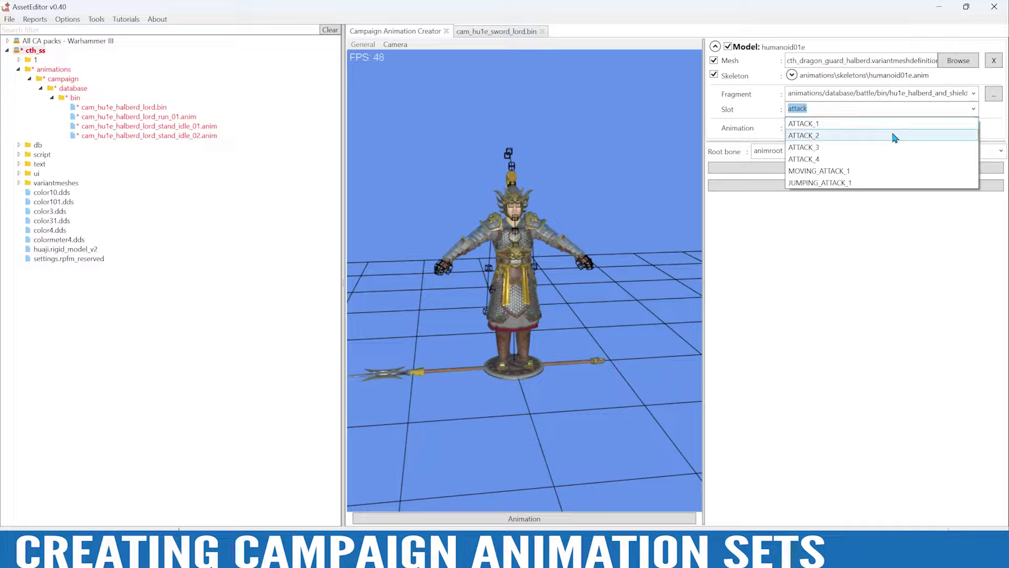
pyautogui.click(893, 136)
pyautogui.click(554, 521)
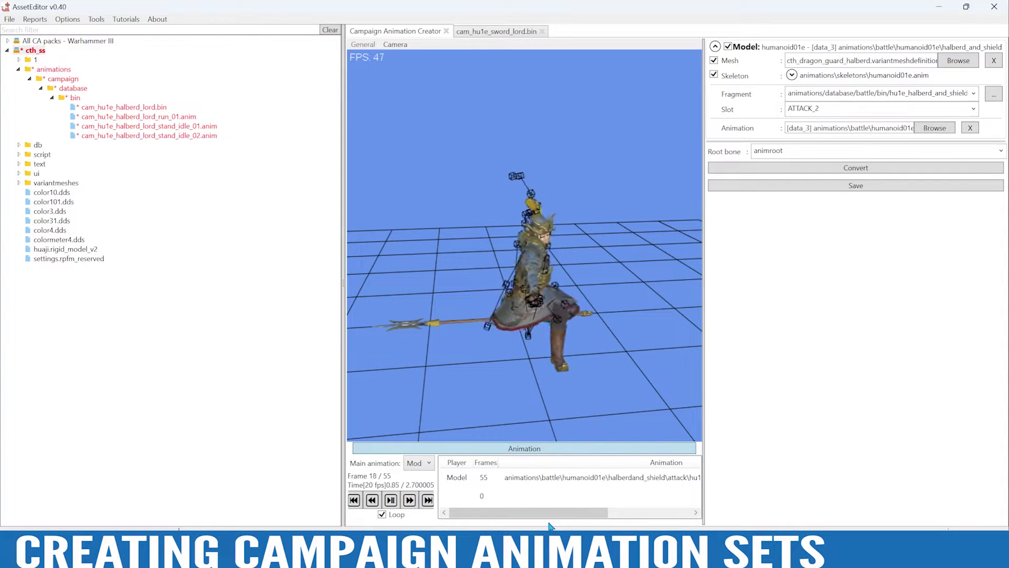
# Step: Convert the ATTACK_2 animation and save it as cam_hu1e_halberd_lord_attack_01.anim in the pack's animations/campaign/database/bin folder
pyautogui.click(860, 168)
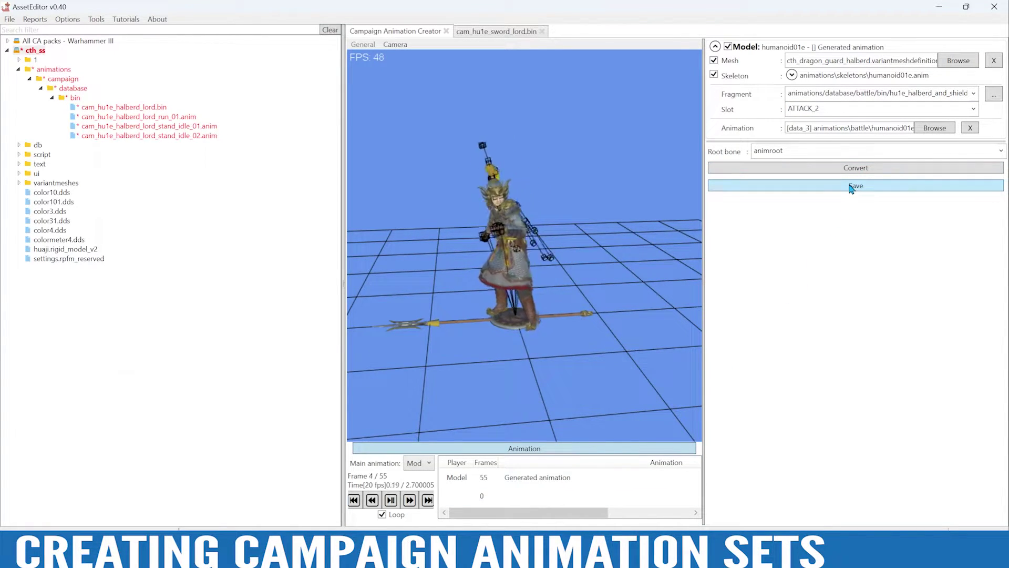
pyautogui.click(852, 185)
pyautogui.doubleClick(138, 134)
pyautogui.doubleClick(154, 143)
pyautogui.doubleClick(164, 153)
pyautogui.doubleClick(166, 163)
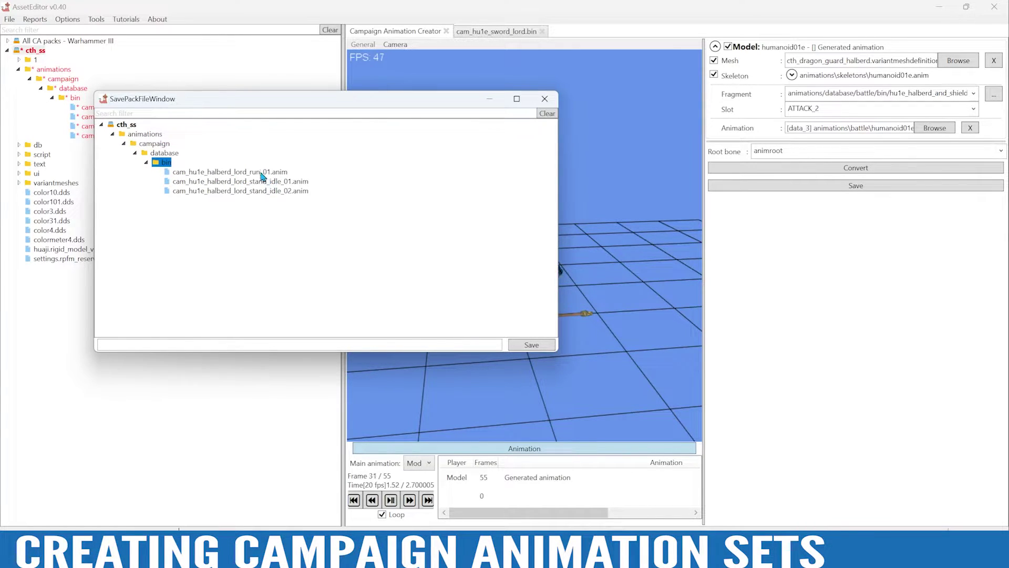
pyautogui.click(265, 173)
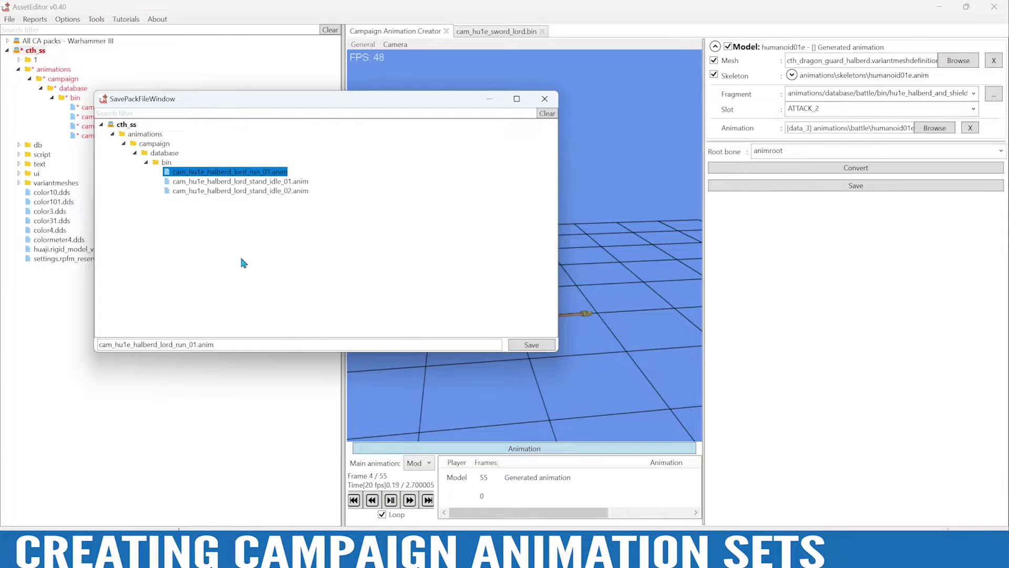
pyautogui.moveTo(175, 344); pyautogui.dragTo(186, 345)
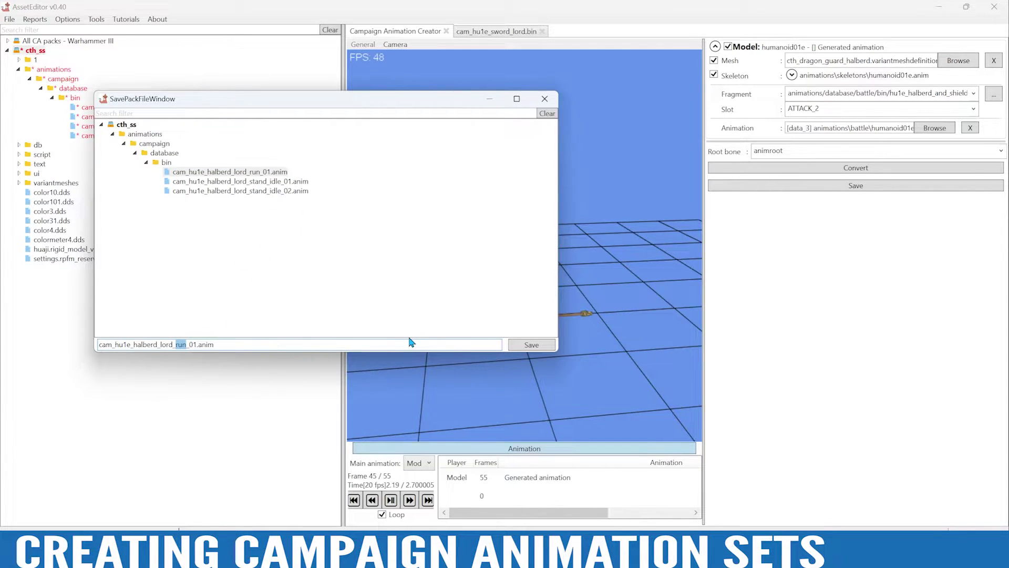
pyautogui.write('attack')
pyautogui.click(532, 344)
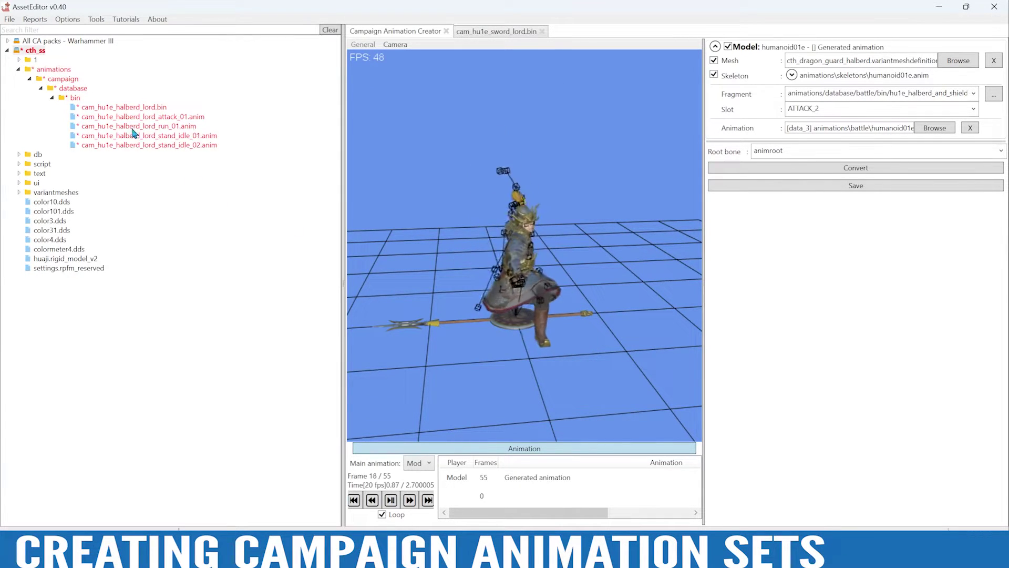
# Step: Set the model's animation slot to DEFEND_2
pyautogui.doubleClick(812, 109)
pyautogui.write('de')
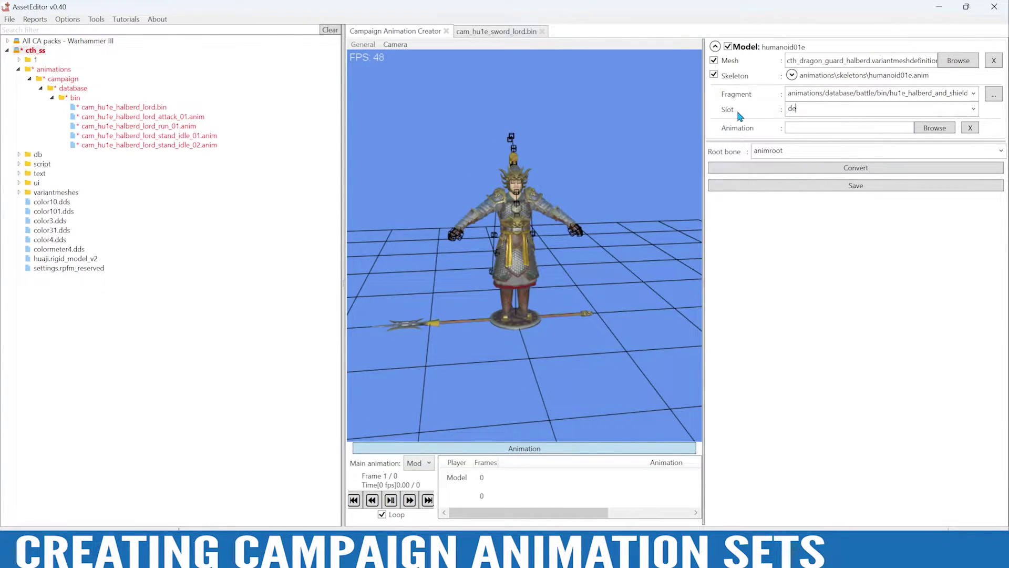
pyautogui.write('fend')
pyautogui.click(973, 109)
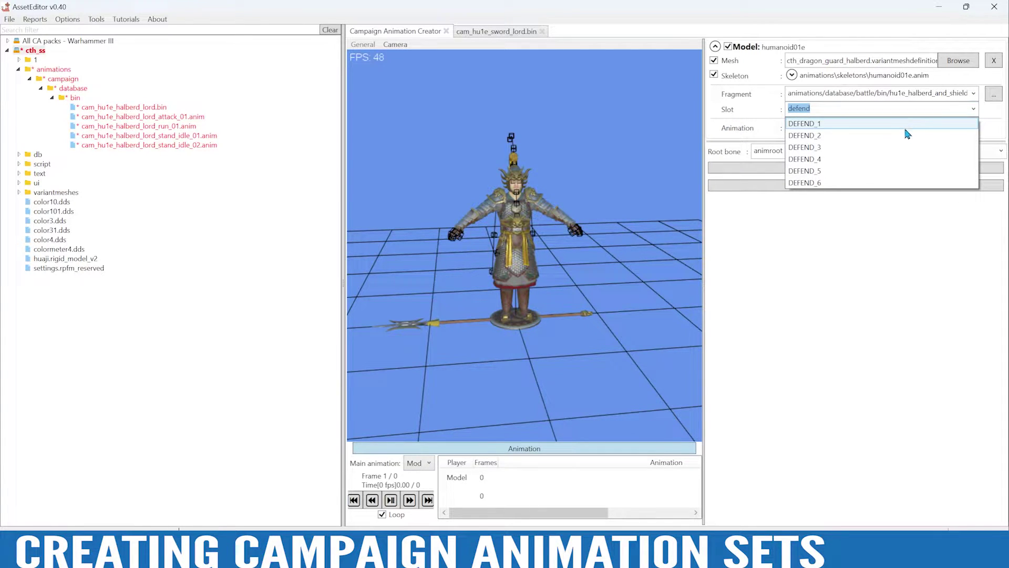
pyautogui.click(844, 131)
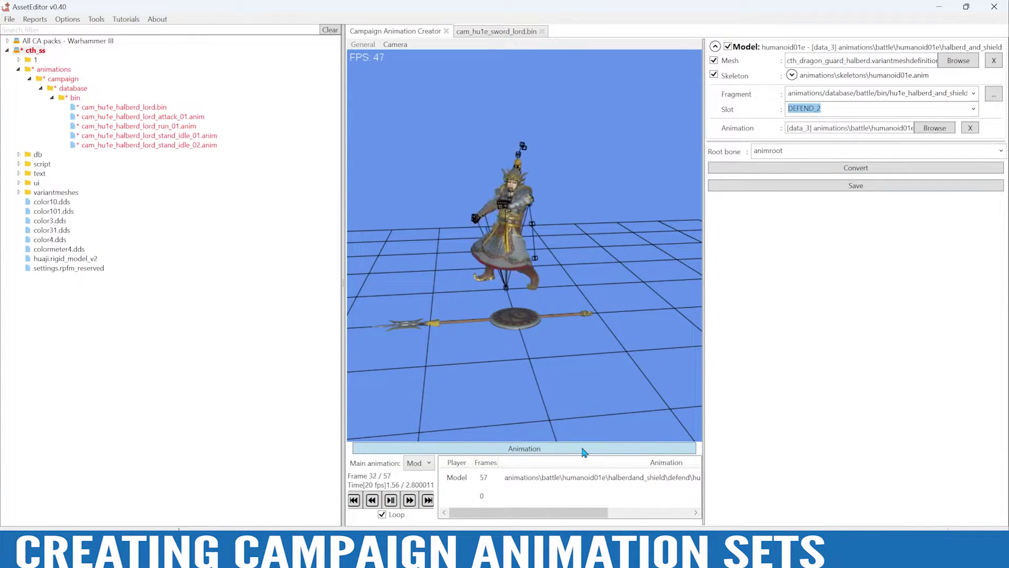
# Step: Convert the DEFEND_2 animation and save it as cam_hu1e_halberd_lord_defend_01.anim in the pack's animations/campaign/database/bin folder
pyautogui.click(851, 167)
pyautogui.click(852, 186)
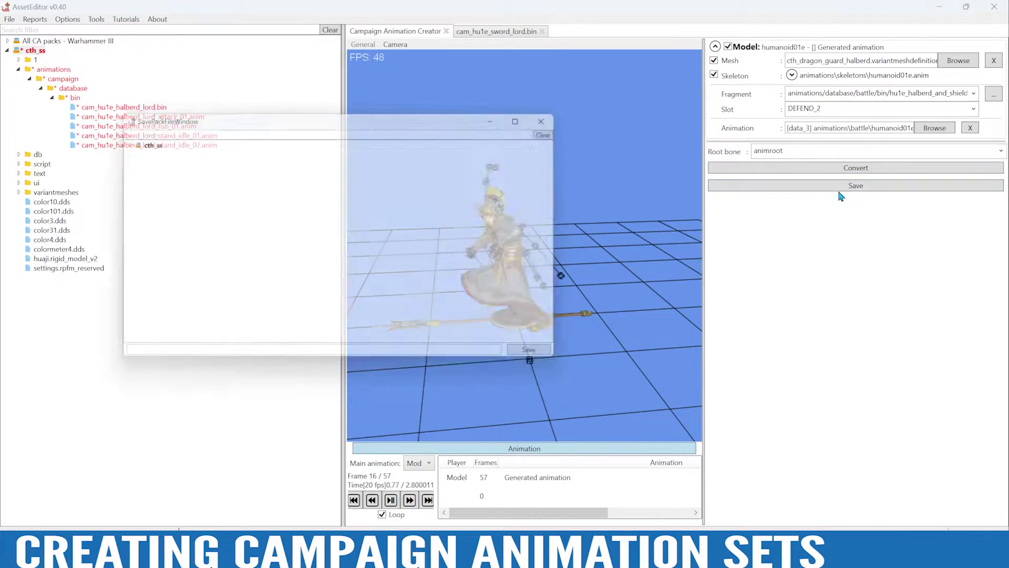
pyautogui.doubleClick(160, 149)
pyautogui.doubleClick(169, 158)
pyautogui.doubleClick(179, 168)
pyautogui.doubleClick(178, 177)
pyautogui.click(262, 187)
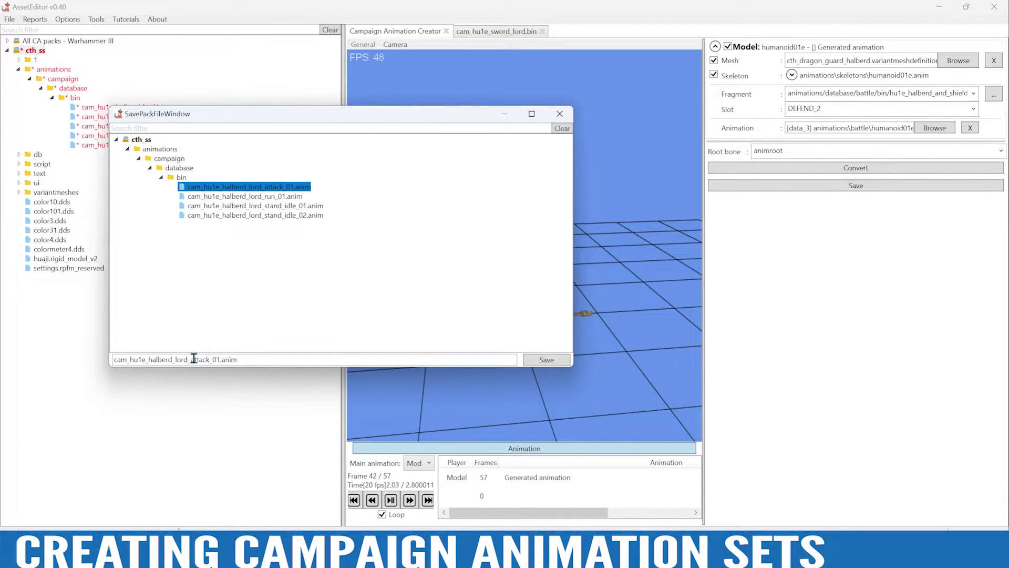
pyautogui.moveTo(191, 360); pyautogui.dragTo(207, 359)
pyautogui.write('defend')
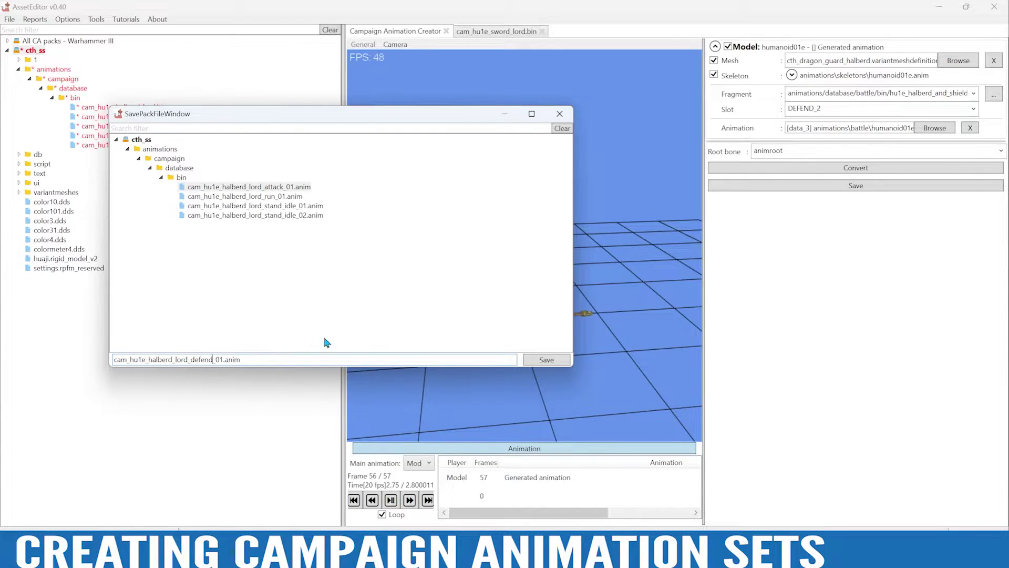
pyautogui.click(545, 362)
# Step: Set the model's animation slot to DEATH_STAND_4
pyautogui.click(855, 113)
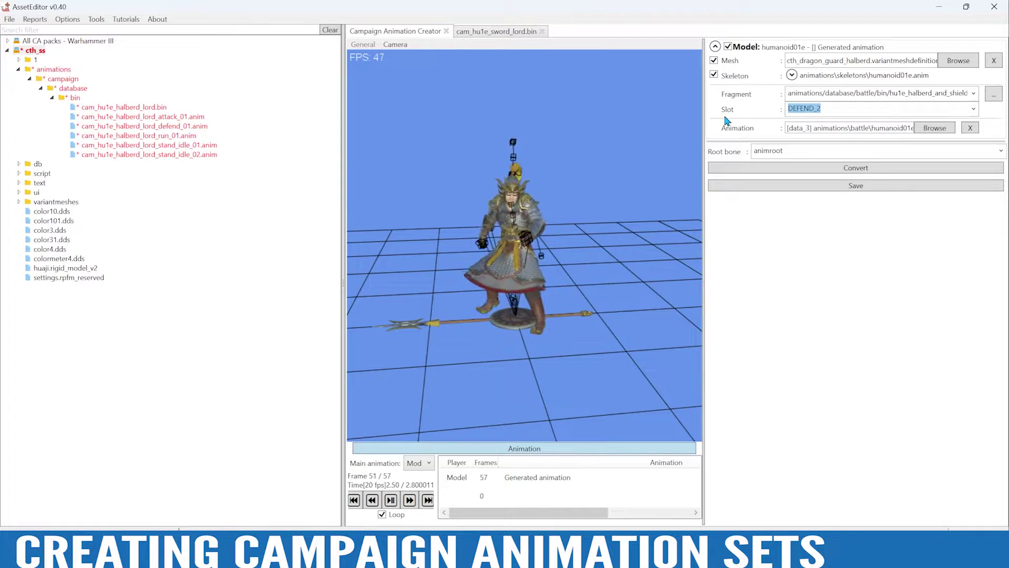
pyautogui.write('death')
pyautogui.click(973, 108)
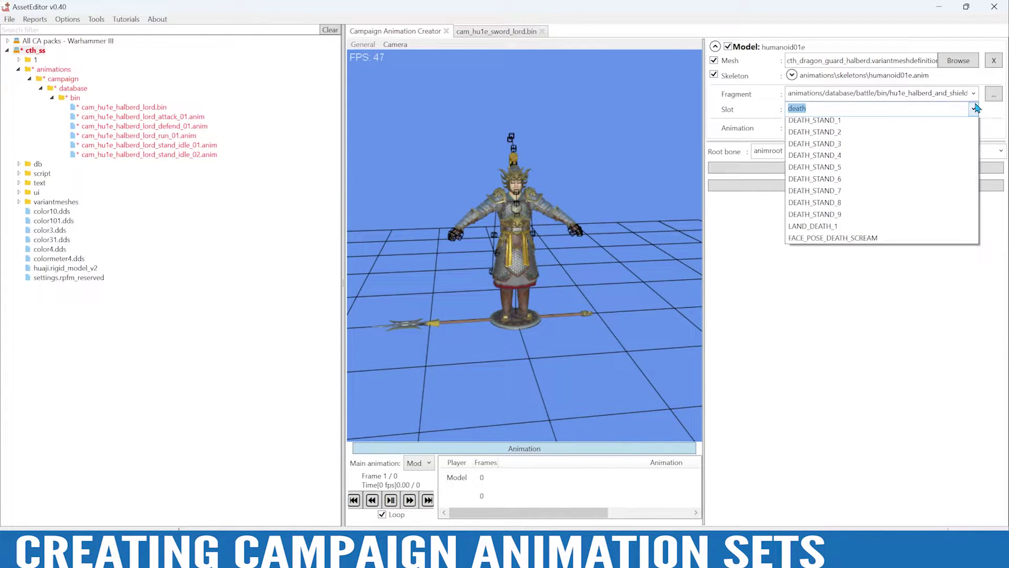
pyautogui.click(875, 160)
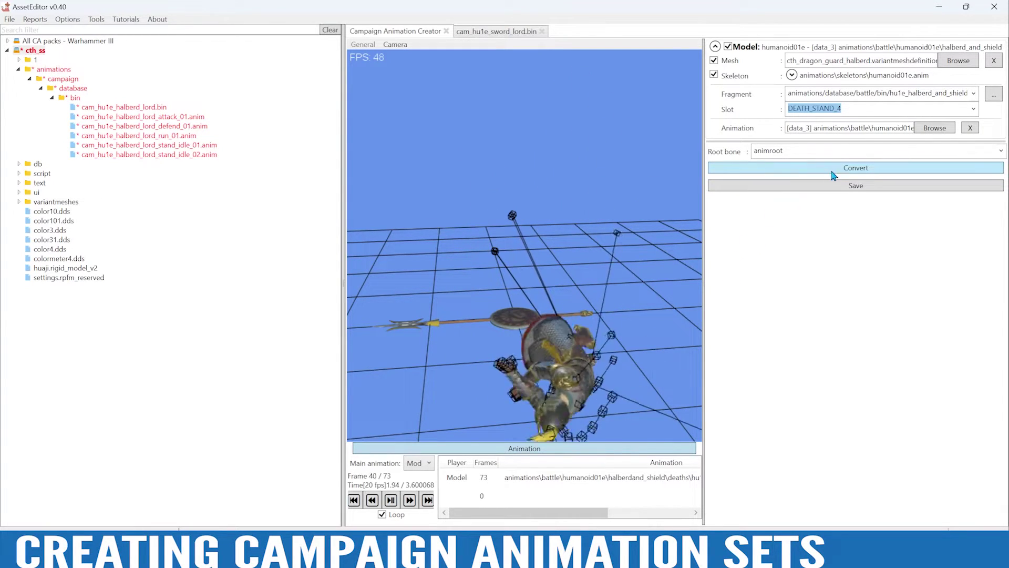
# Step: Convert the DEATH_STAND_4 animation and save it as cam_hu1e_halberd_lord_death_01.anim in the pack's animations/campaign/database/bin folder
pyautogui.click(783, 168)
pyautogui.click(852, 187)
pyautogui.doubleClick(156, 154)
pyautogui.doubleClick(174, 164)
pyautogui.doubleClick(182, 173)
pyautogui.doubleClick(194, 183)
pyautogui.doubleClick(193, 192)
pyautogui.click(290, 202)
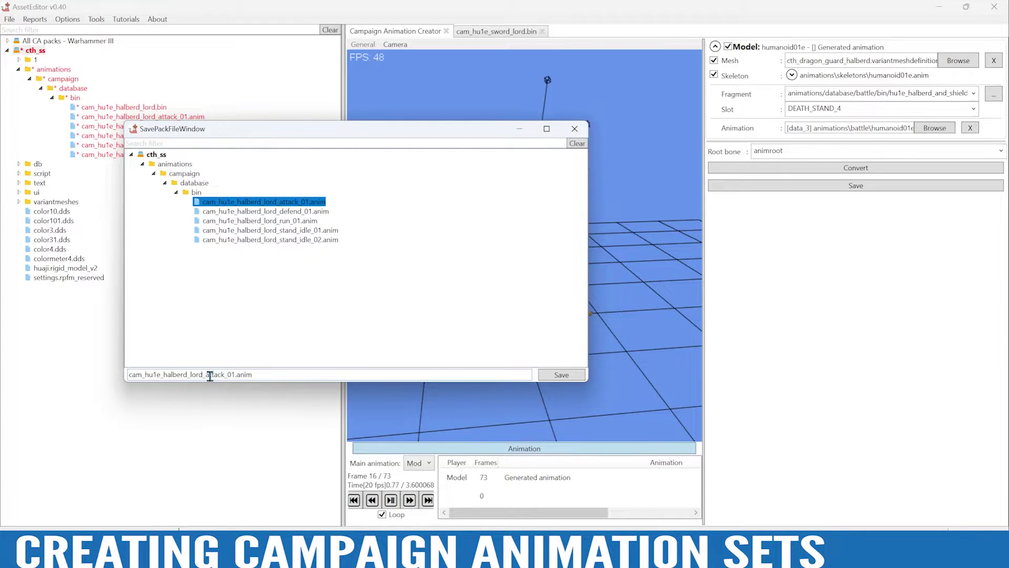
pyautogui.moveTo(205, 374); pyautogui.dragTo(223, 374)
pyautogui.write('death')
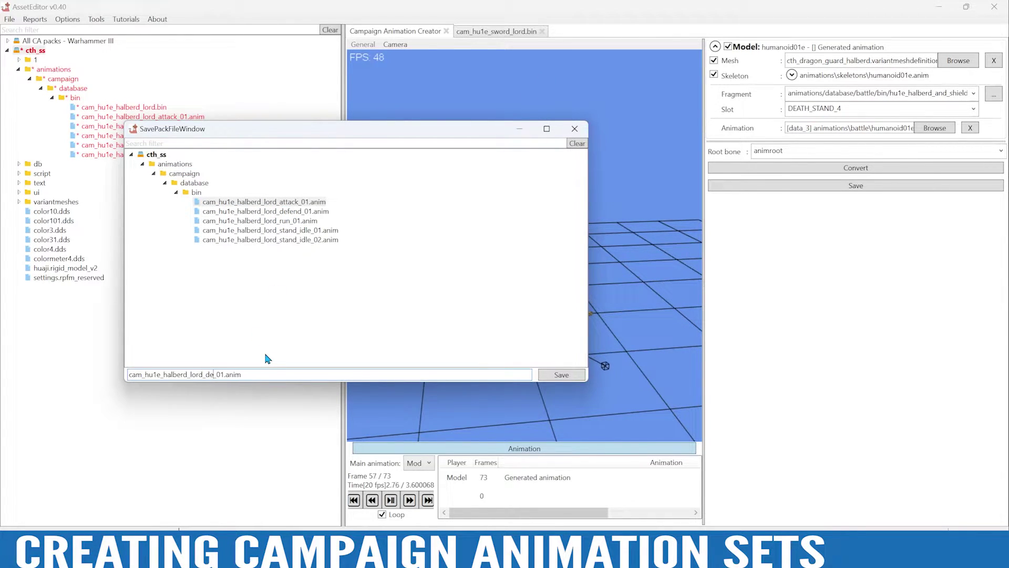
pyautogui.press('Return')
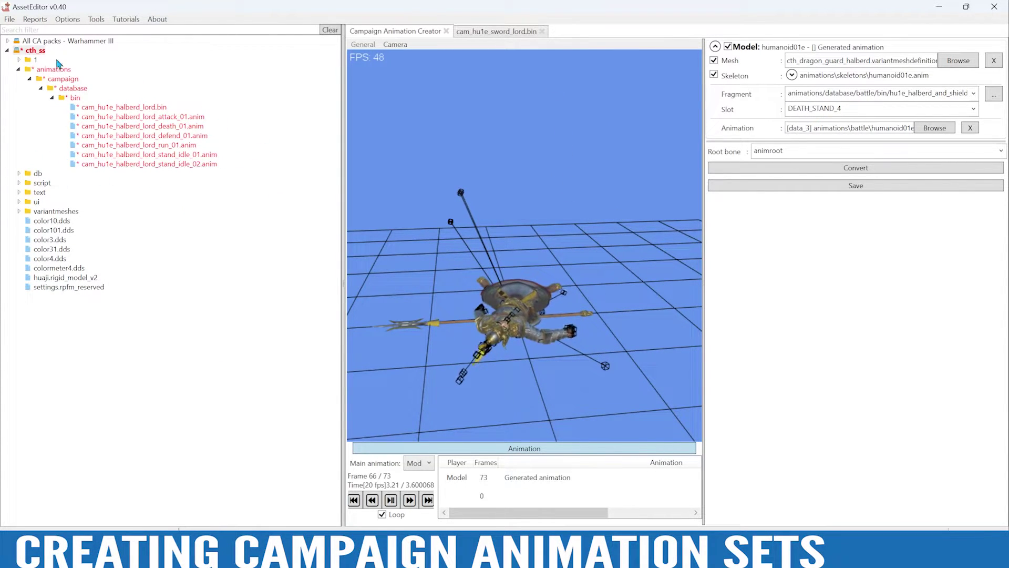
# Step: Save the cth_ss pack and return to the XML of cam_hu1e_sword_lord.bin
pyautogui.rightClick(42, 51)
pyautogui.click(103, 117)
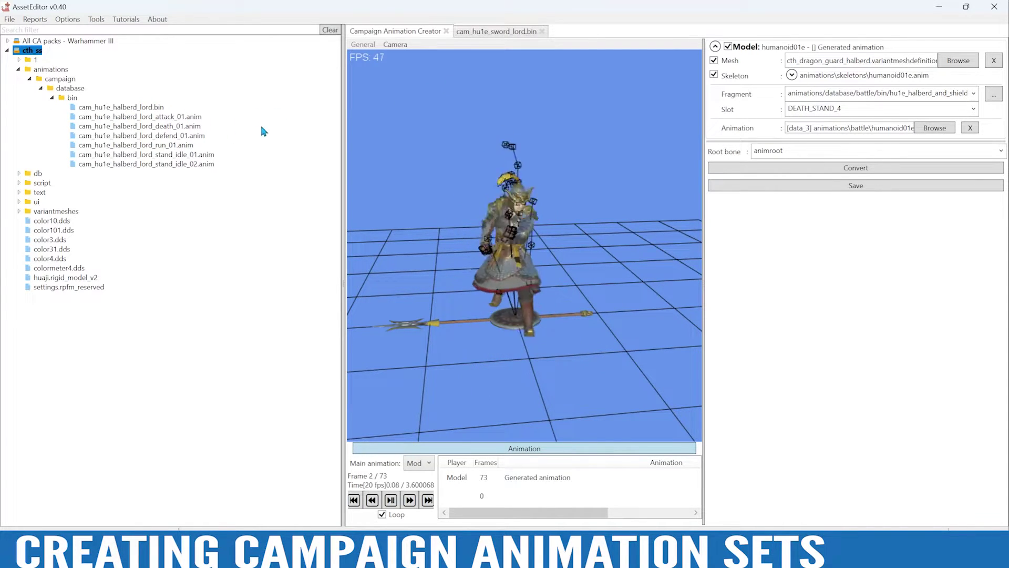
pyautogui.click(504, 35)
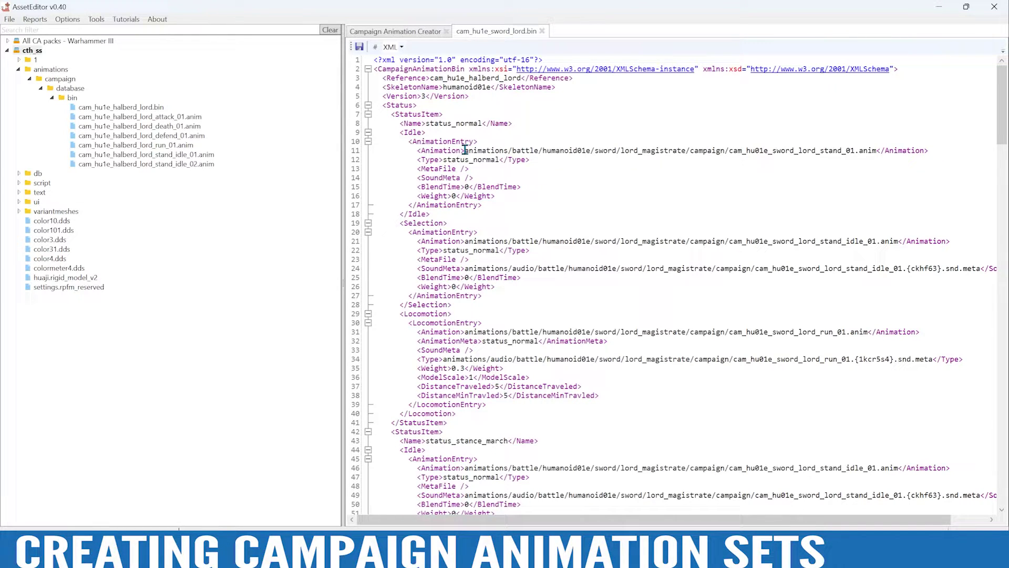
pyautogui.moveTo(415, 151); pyautogui.dragTo(937, 149)
pyautogui.click(552, 151)
pyautogui.moveTo(465, 150); pyautogui.dragTo(874, 150)
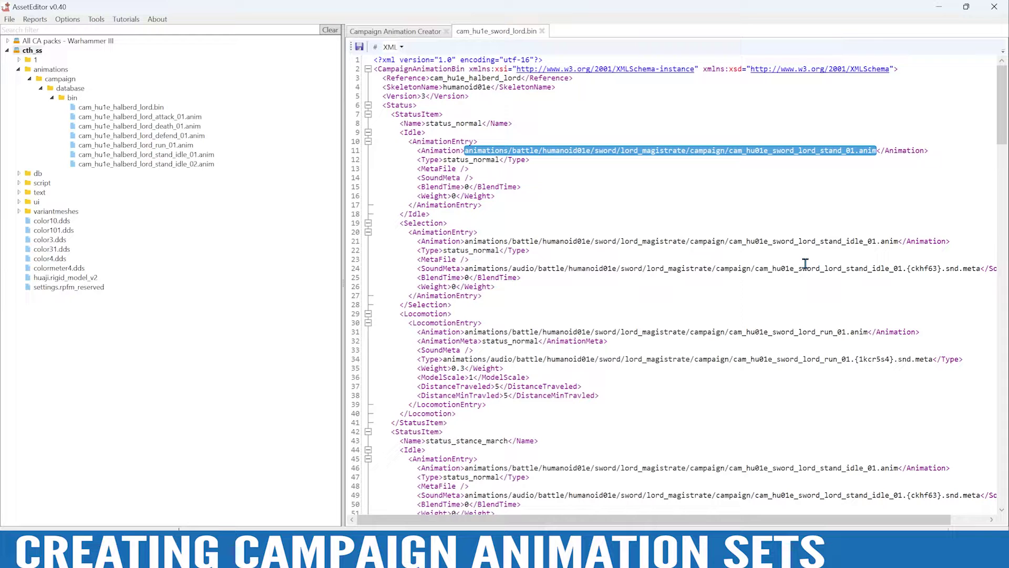
pyautogui.click(545, 153)
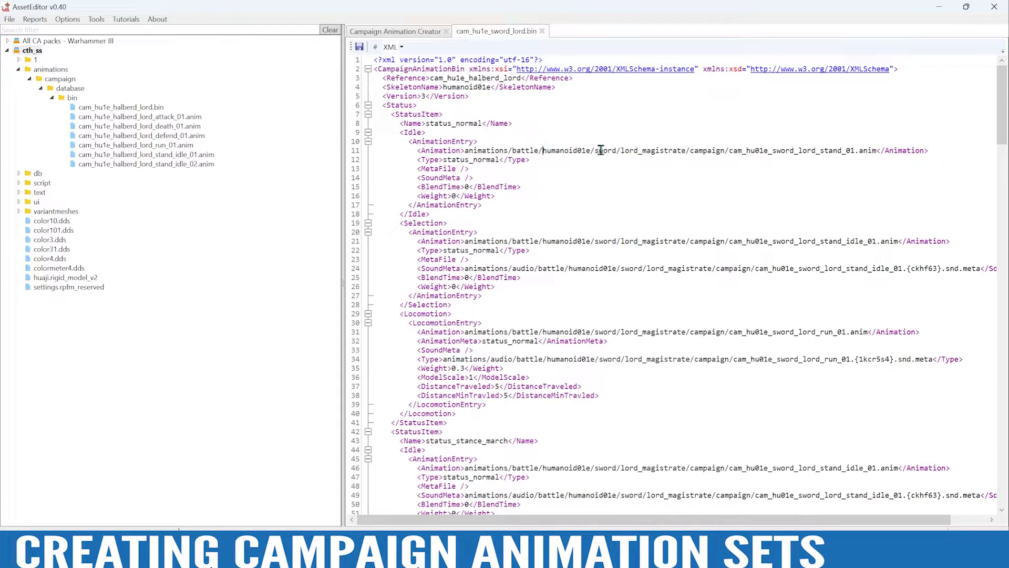
# Step: Replace the Idle and Selection animation paths of status_normal with the full path of cam_hu1e_halberd_lord_stand_idle_01.anim
pyautogui.click(192, 156)
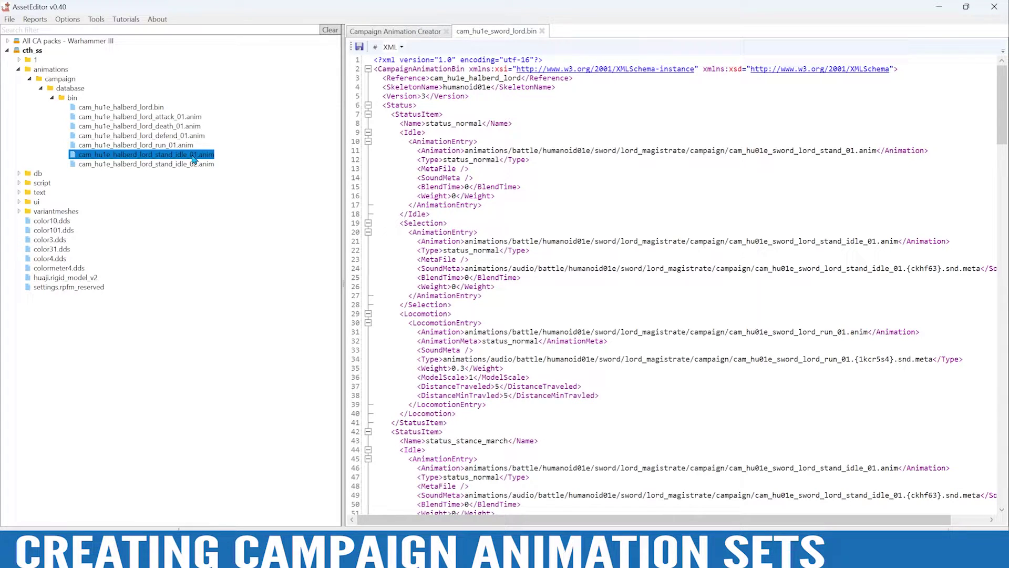
pyautogui.rightClick(193, 159)
pyautogui.click(254, 209)
pyautogui.moveTo(465, 150); pyautogui.dragTo(875, 151)
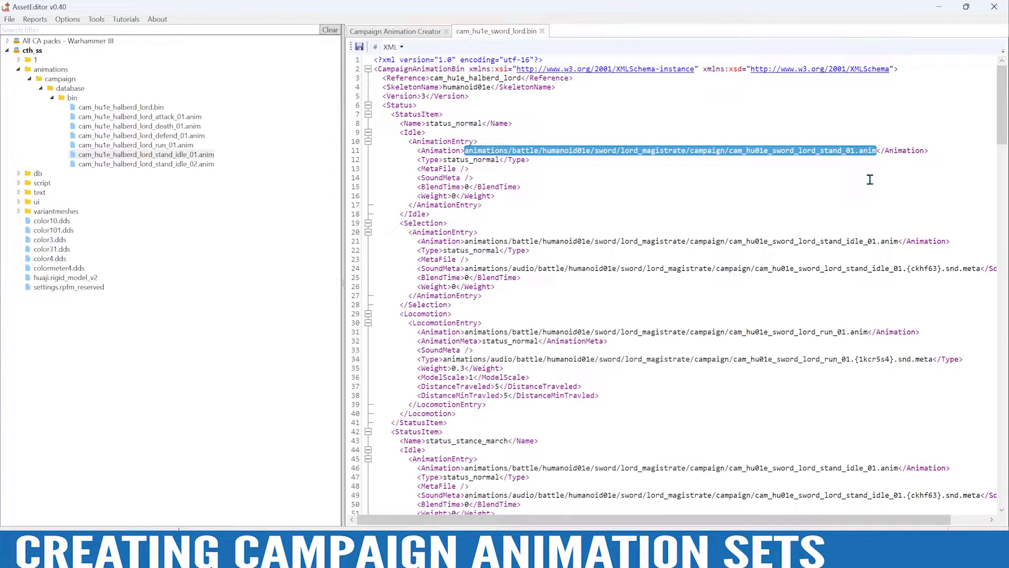
pyautogui.hotkey('ctrl', 'v')
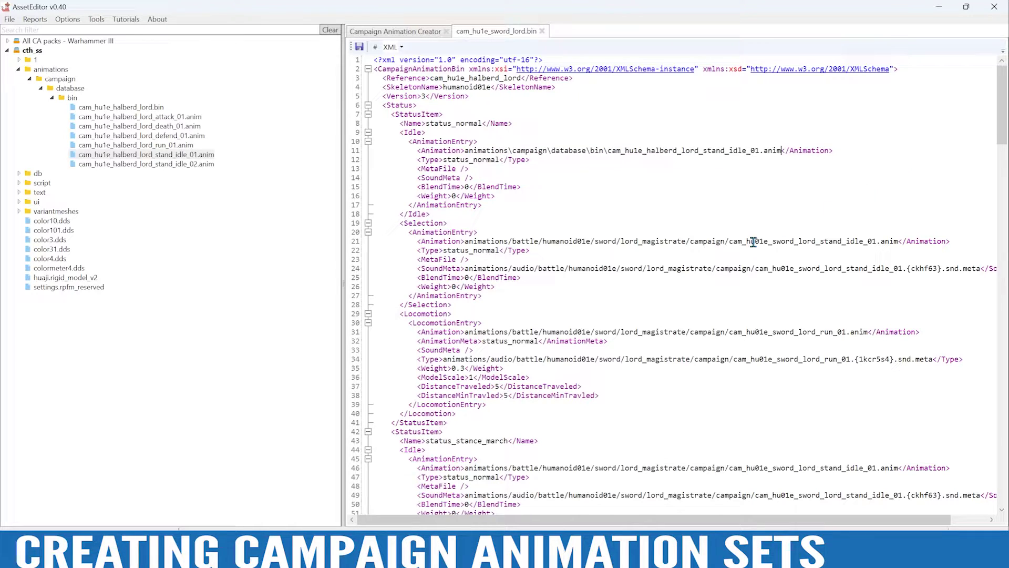
pyautogui.moveTo(466, 241); pyautogui.dragTo(900, 240)
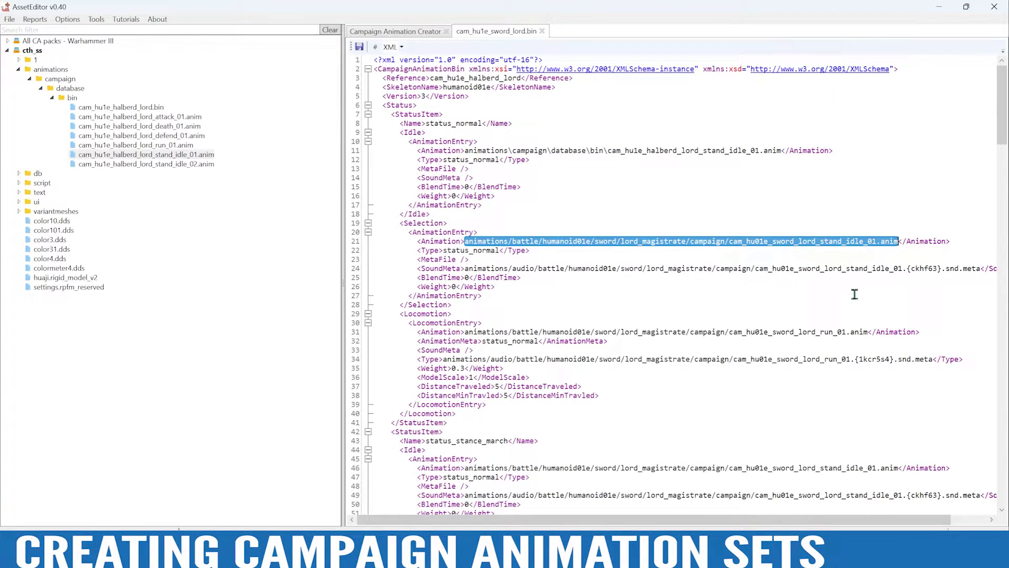
pyautogui.hotkey('ctrl', 'v')
# Step: Replace the Locomotion animation path of status_normal with the full path of cam_hu1e_halberd_lord_run_01.anim
pyautogui.moveTo(464, 332); pyautogui.dragTo(677, 330)
pyautogui.moveTo(846, 332); pyautogui.dragTo(771, 333)
pyautogui.click(771, 333)
pyautogui.click(184, 149)
pyautogui.rightClick(182, 146)
pyautogui.click(253, 194)
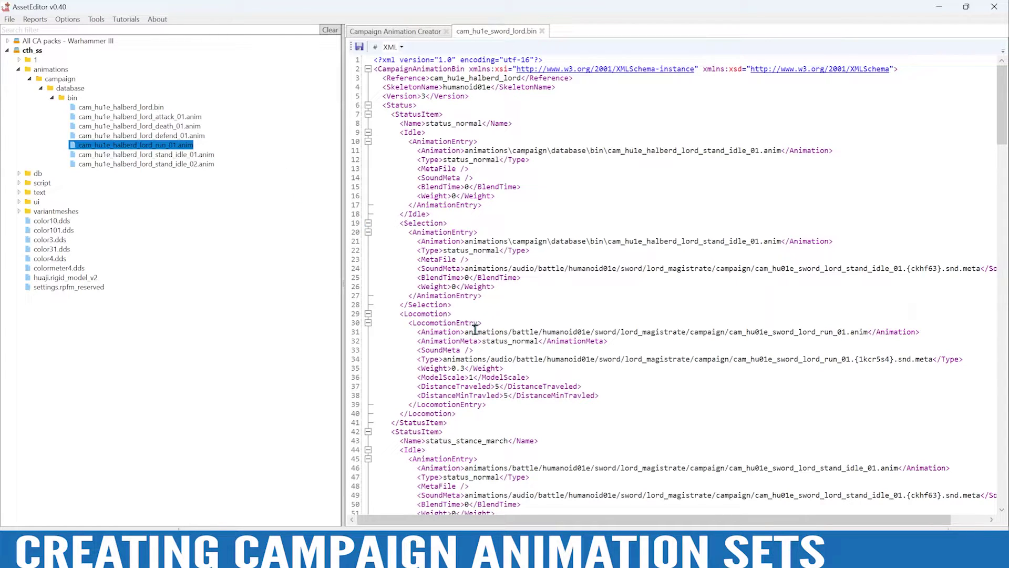
pyautogui.moveTo(465, 332); pyautogui.dragTo(870, 331)
pyautogui.hotkey('ctrl', 'v')
# Step: Replace the idle animation paths of status_stance_march and status_stance_ambush with the full path of cam_hu1e_halberd_lord_stand_idle_02.anim
pyautogui.scroll(-5, 818, 356)
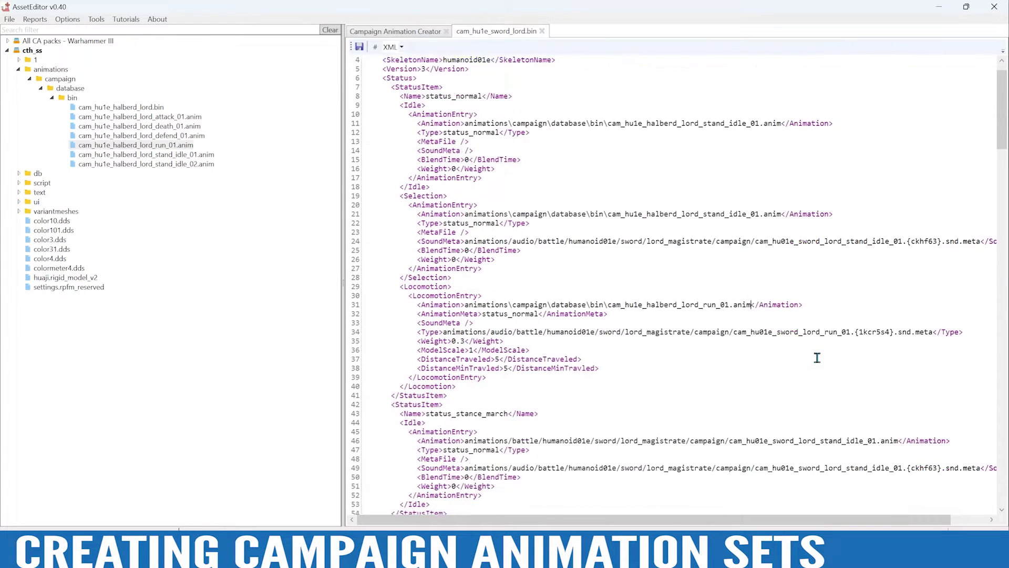
pyautogui.click(178, 162)
pyautogui.rightClick(178, 162)
pyautogui.click(251, 217)
pyautogui.moveTo(900, 332); pyautogui.dragTo(468, 330)
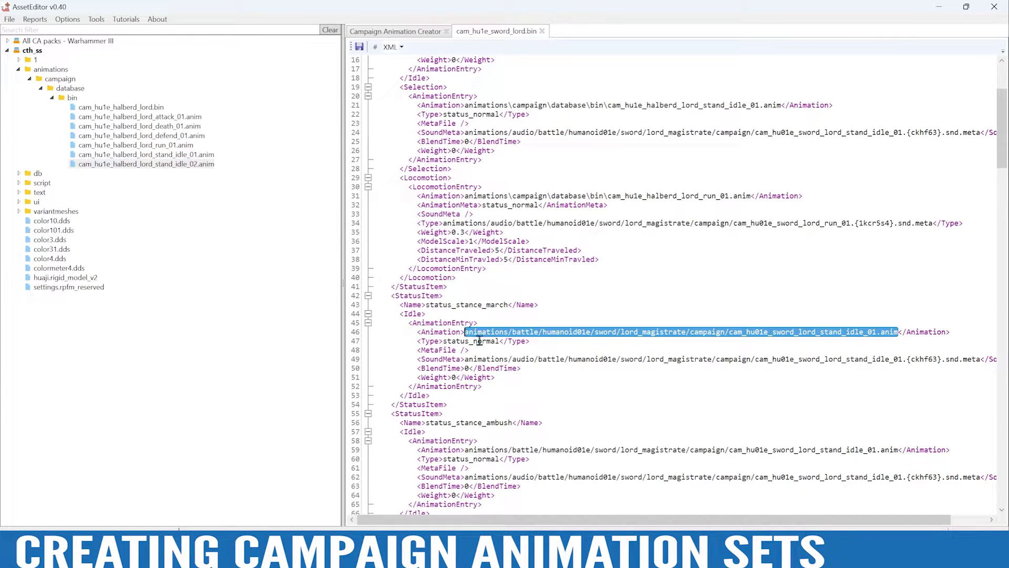
pyautogui.hotkey('ctrl', 'v')
pyautogui.moveTo(465, 447); pyautogui.dragTo(898, 451)
pyautogui.hotkey('ctrl', 'v')
# Step: Point the idle animations of status_stance_raid and status_stance_camp to cam_hu1e_halberd_lord_stand_idle_02.anim in the pack's campaign bin folder
pyautogui.scroll(-11, 878, 394)
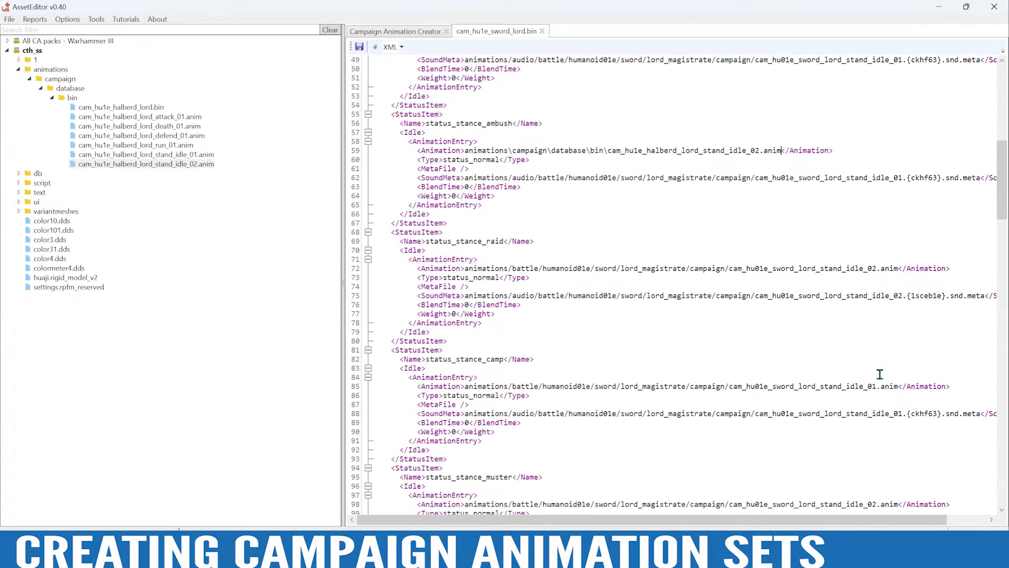
pyautogui.moveTo(900, 266); pyautogui.dragTo(465, 268)
pyautogui.hotkey('ctrl', 'v')
pyautogui.moveTo(465, 387); pyautogui.dragTo(894, 386)
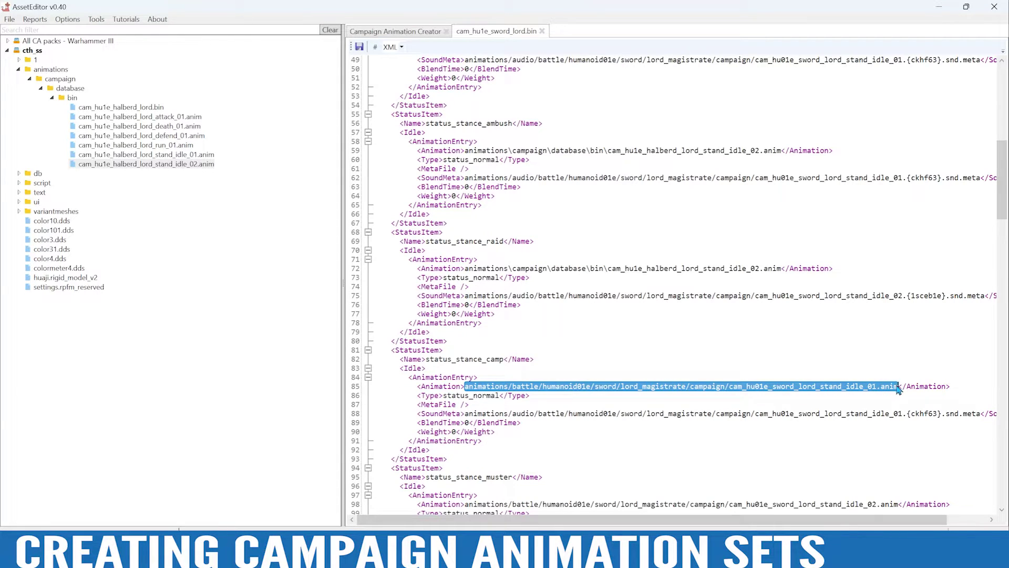
pyautogui.hotkey('ctrl', 'v')
# Step: Point the idle animations of status_stance_muster and status_stance_siege to cam_hu1e_halberd_lord_stand_idle_02.anim, keeping the path free of stray characters
pyautogui.scroll(-7, 893, 367)
pyautogui.moveTo(896, 314); pyautogui.dragTo(463, 314)
pyautogui.hotkey('ctrl', 'v')
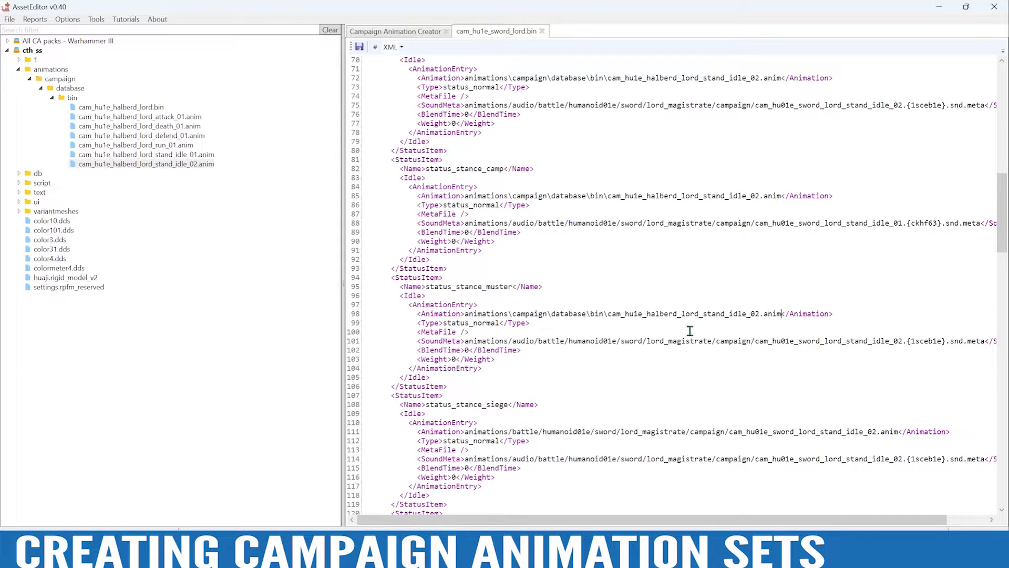
pyautogui.scroll(-3, 809, 374)
pyautogui.moveTo(900, 349); pyautogui.dragTo(785, 350)
pyautogui.hotkey('ctrl', 'v')
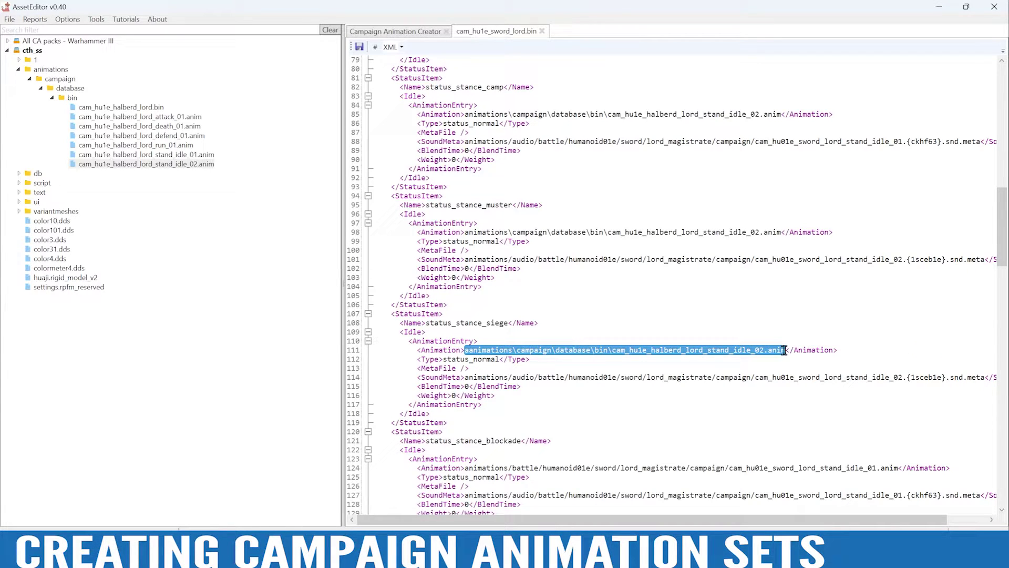
pyautogui.click(723, 355)
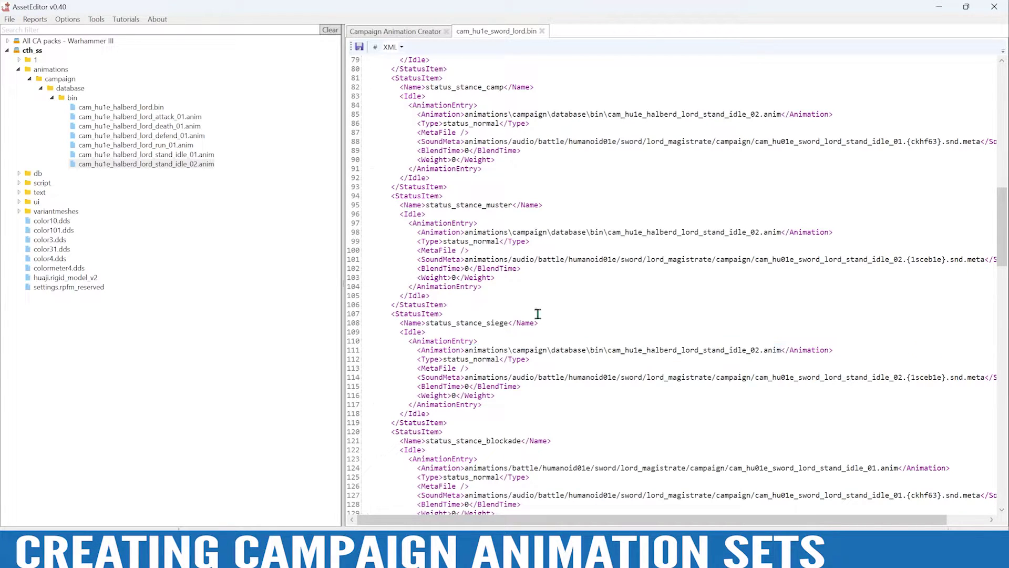
# Step: Replace the idle animation paths of status_stance_blockade and status_stance_channeling with the full path of cam_hu1e_halberd_lord_stand_idle_01.anim
pyautogui.rightClick(193, 155)
pyautogui.click(247, 207)
pyautogui.moveTo(466, 467); pyautogui.dragTo(898, 467)
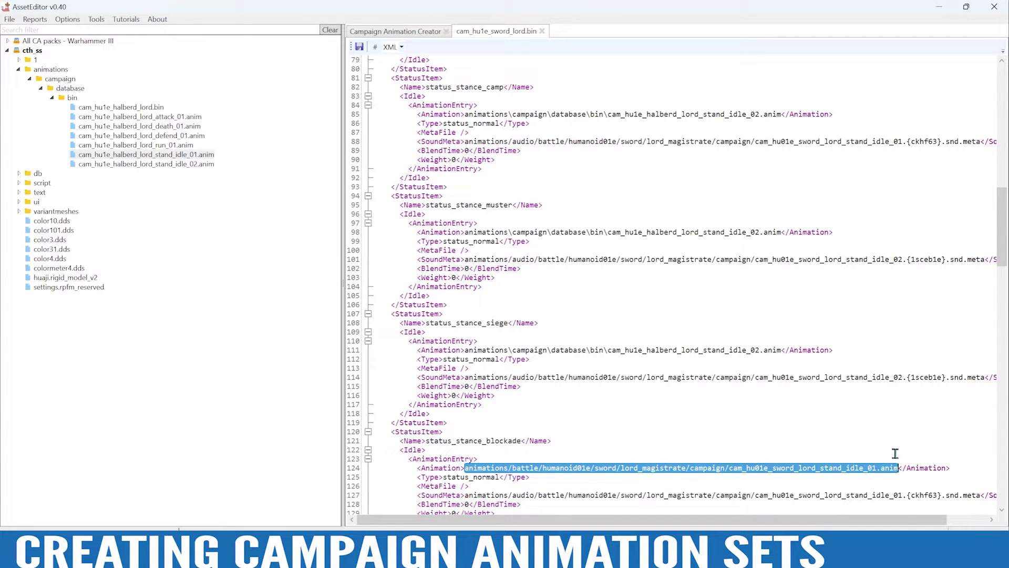
pyautogui.hotkey('ctrl', 'v')
pyautogui.scroll(-10, 878, 394)
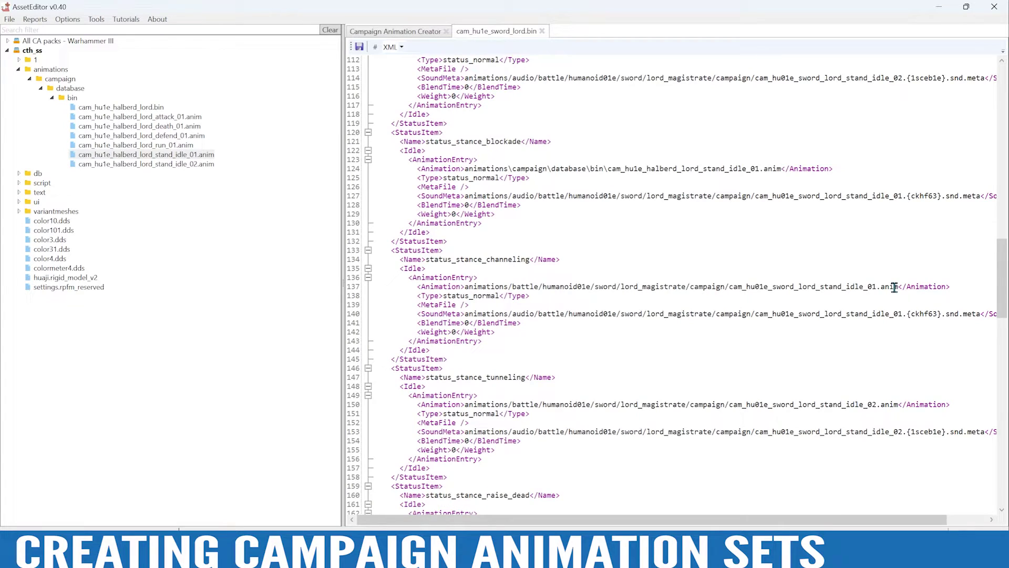
pyautogui.moveTo(898, 286)
pyautogui.mouseDown()
pyautogui.moveTo(372, 286)
pyautogui.moveTo(896, 286)
pyautogui.mouseUp()
pyautogui.click(468, 285)
pyautogui.hotkey('ctrl', 'v')
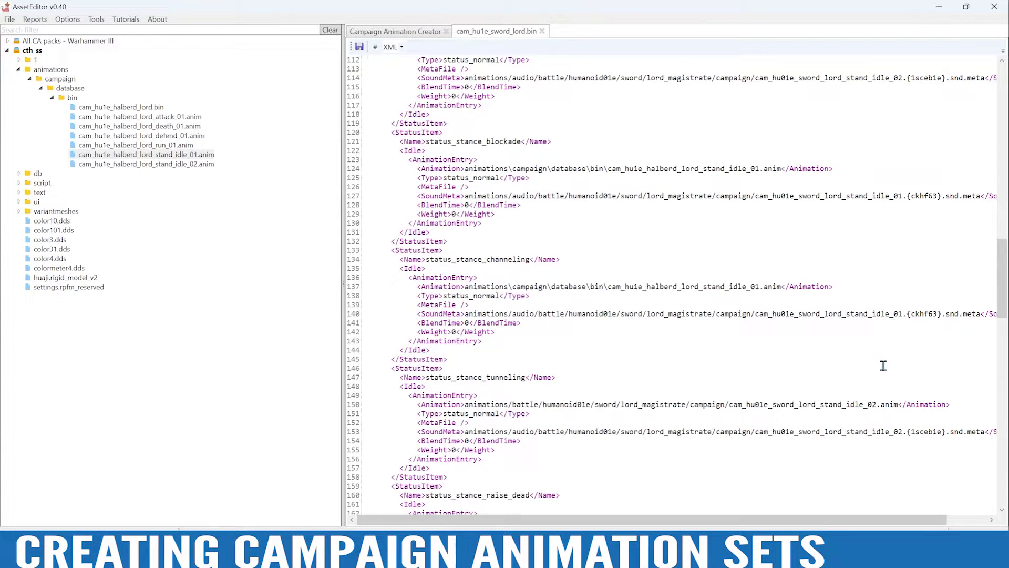
# Step: Point the idle animations of status_stance_tunneling and status_stance_raise_dead to cam_hu1e_halberd_lord_stand_idle_01.anim
pyautogui.moveTo(898, 403); pyautogui.dragTo(472, 404)
pyautogui.hotkey('ctrl', 'v')
pyautogui.scroll(-7, 671, 374)
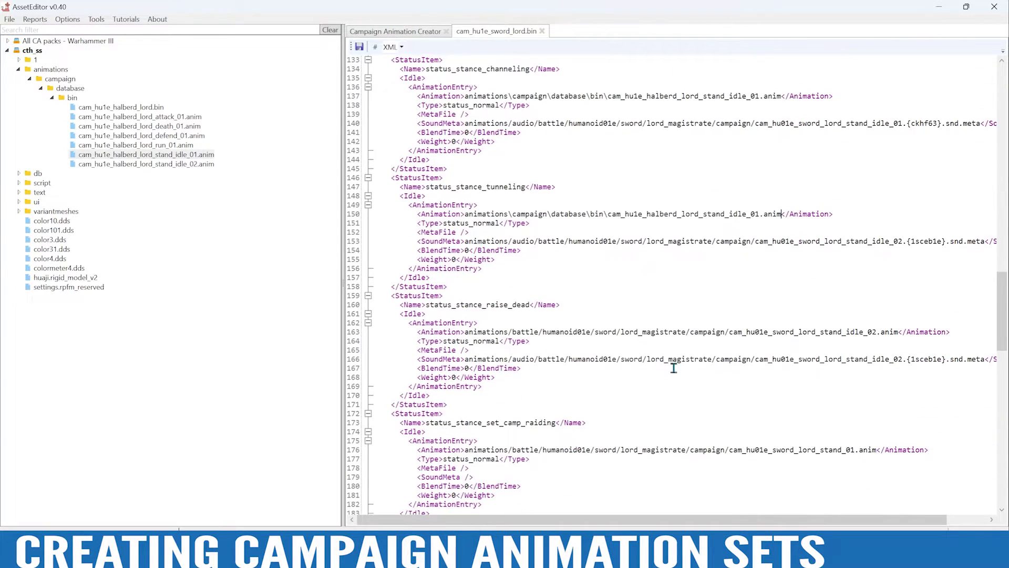
pyautogui.moveTo(900, 332); pyautogui.dragTo(465, 332)
pyautogui.hotkey('ctrl', 'v')
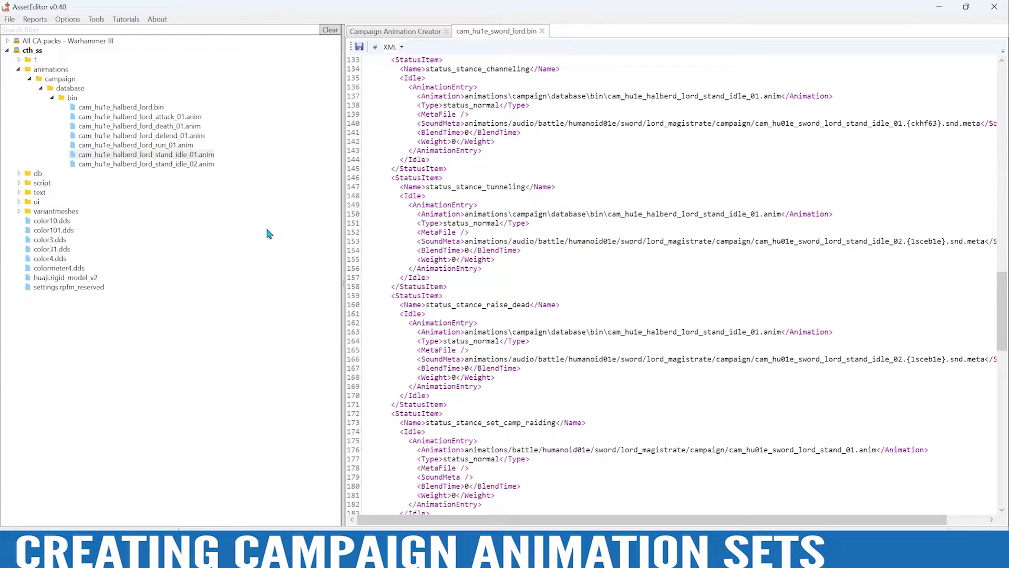
# Step: Replace the idle animation paths of status_stance_set_camp_raiding and status_battle with the full path of cam_hu1e_halberd_lord_stand_idle_02.anim
pyautogui.click(202, 163)
pyautogui.rightClick(202, 164)
pyautogui.click(247, 216)
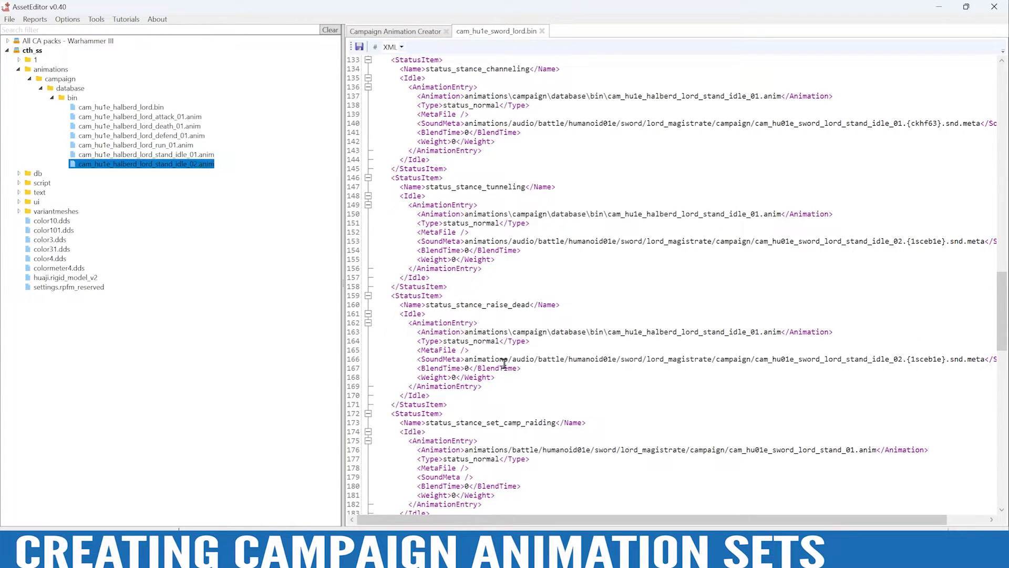
pyautogui.moveTo(464, 451); pyautogui.dragTo(876, 450)
pyautogui.hotkey('ctrl', 'v')
pyautogui.scroll(-8, 879, 388)
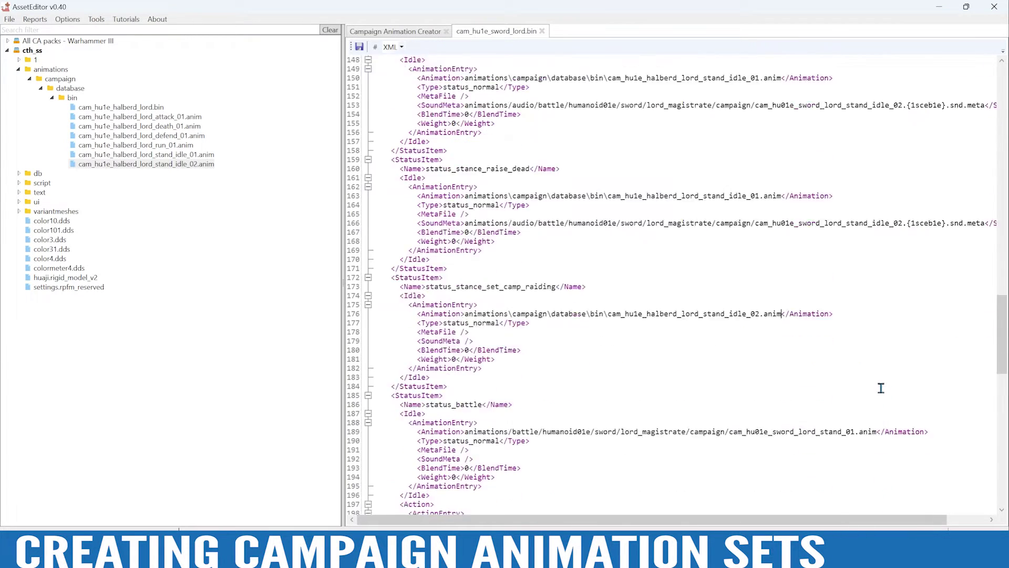
pyautogui.moveTo(877, 348); pyautogui.dragTo(473, 349)
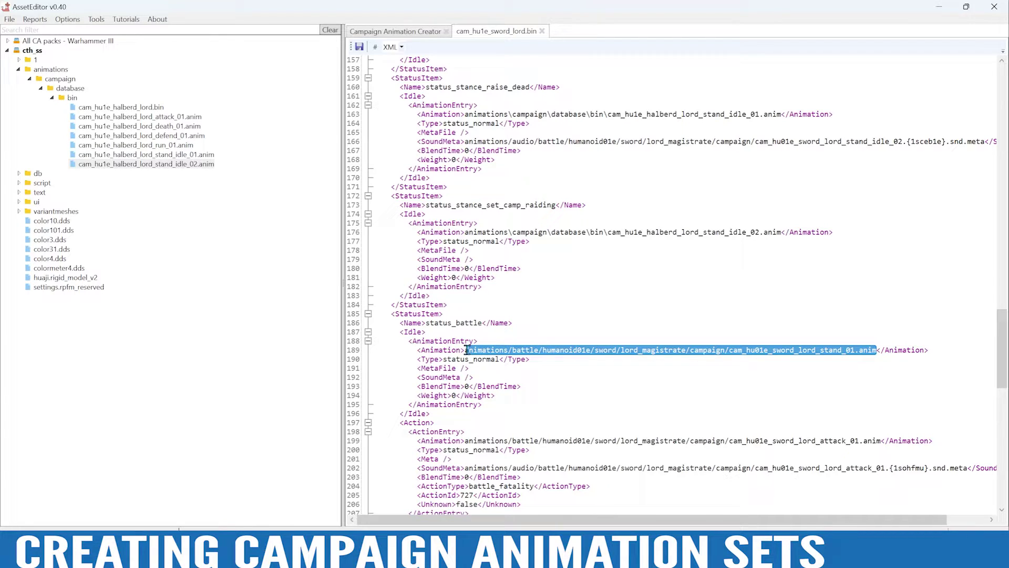
pyautogui.hotkey('ctrl', 'v')
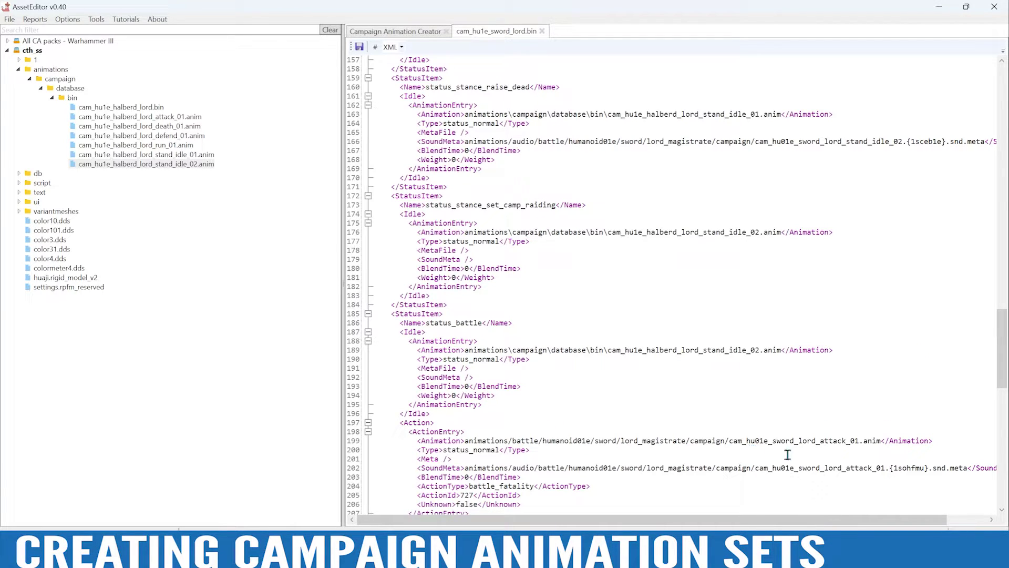
# Step: Replace the animation paths of the battle_fatality, battle_quick_fatality and battle_draw actions with the full path of cam_hu1e_halberd_lord_attack_01.anim
pyautogui.click(174, 117)
pyautogui.rightClick(176, 117)
pyautogui.click(232, 169)
pyautogui.moveTo(466, 441); pyautogui.dragTo(882, 441)
pyautogui.hotkey('ctrl', 'v')
pyautogui.scroll(-2, 898, 393)
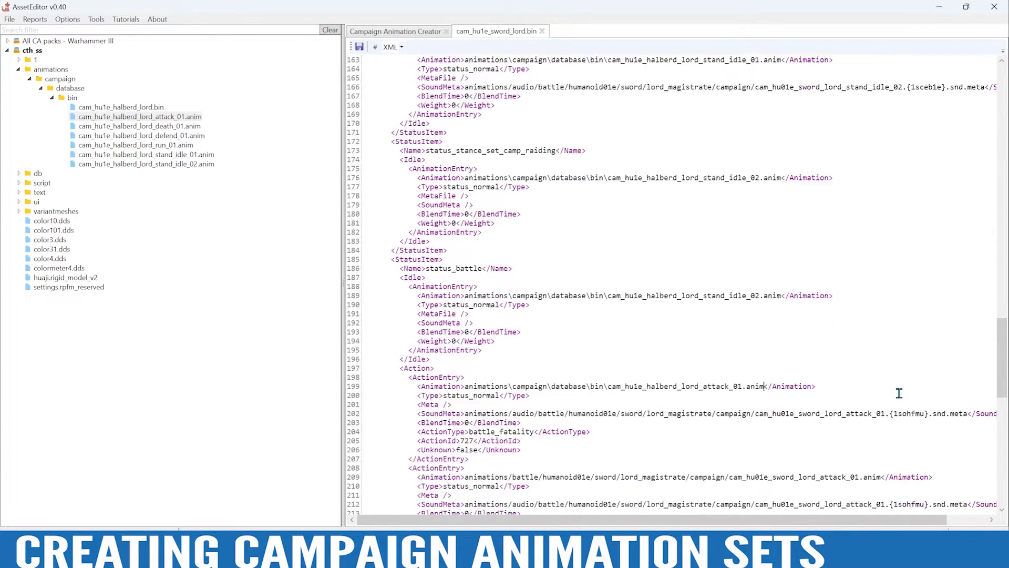
pyautogui.scroll(-4, 899, 393)
pyautogui.moveTo(776, 369); pyautogui.dragTo(468, 369)
pyautogui.hotkey('ctrl', 'v')
pyautogui.scroll(-4, 818, 361)
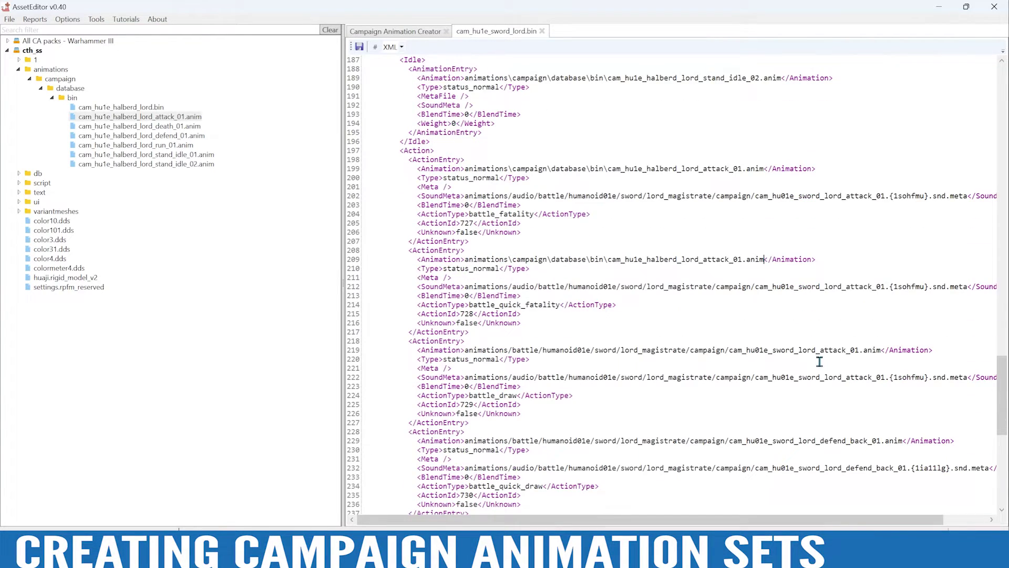
pyautogui.moveTo(882, 350); pyautogui.dragTo(464, 350)
pyautogui.hotkey('ctrl', 'v')
# Step: Replace the animation path of the battle_quick_draw action with the full path of cam_hu1e_halberd_lord_defend_01.anim
pyautogui.scroll(-3, 809, 356)
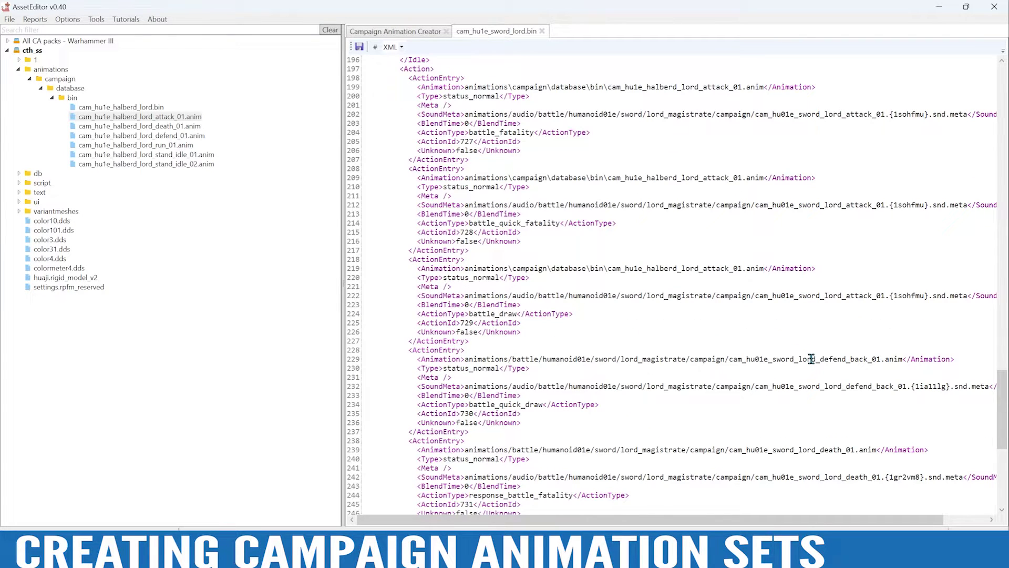
pyautogui.click(178, 136)
pyautogui.rightClick(178, 135)
pyautogui.click(236, 184)
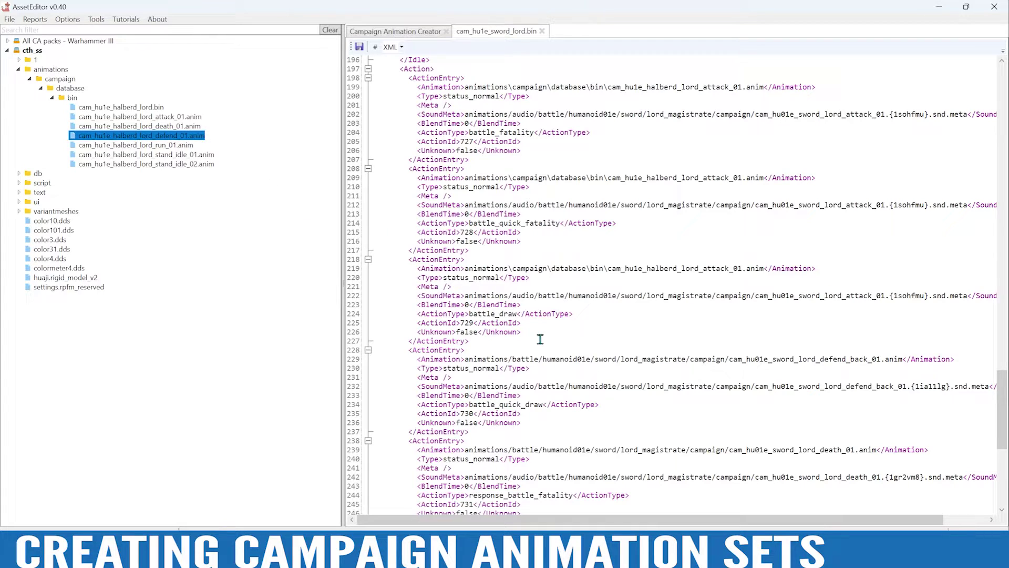
pyautogui.moveTo(466, 357); pyautogui.dragTo(902, 360)
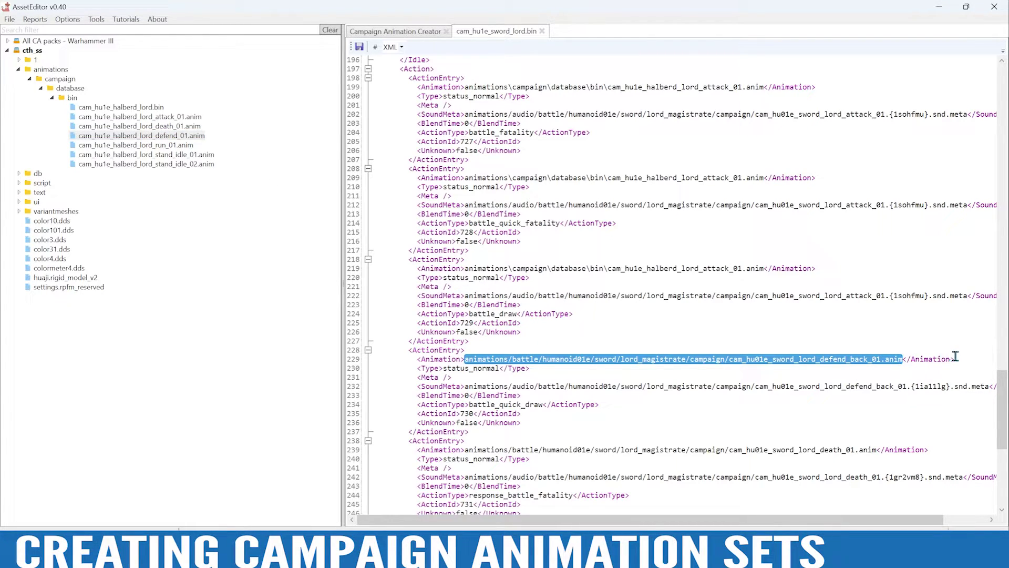
pyautogui.hotkey('ctrl', 'v')
# Step: Replace the animation paths of the response_battle_fatality and response_battle_quick_fatality actions with the full path of cam_hu1e_halberd_lord_death_01.anim
pyautogui.scroll(-3, 946, 361)
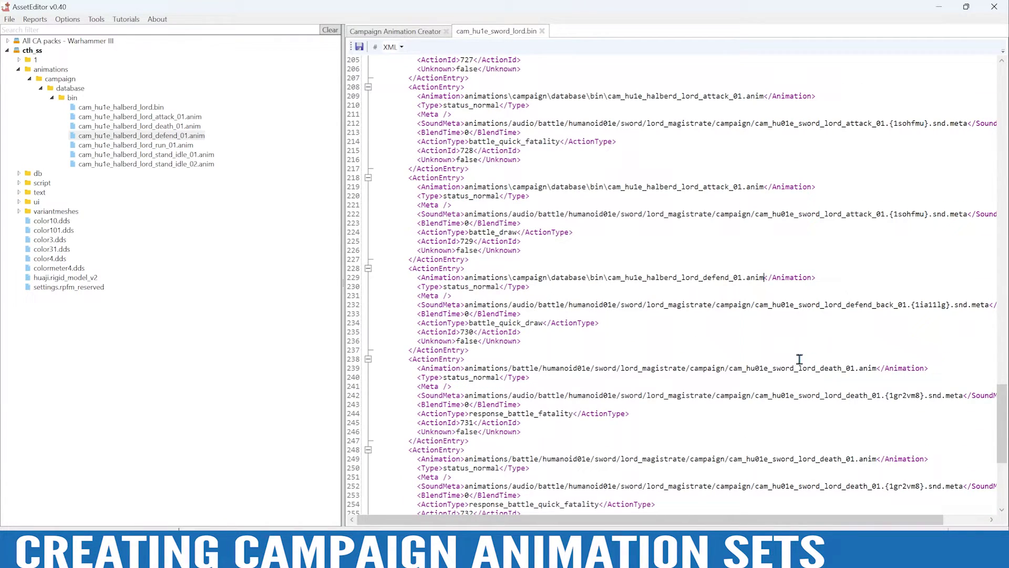
pyautogui.rightClick(177, 127)
pyautogui.click(231, 179)
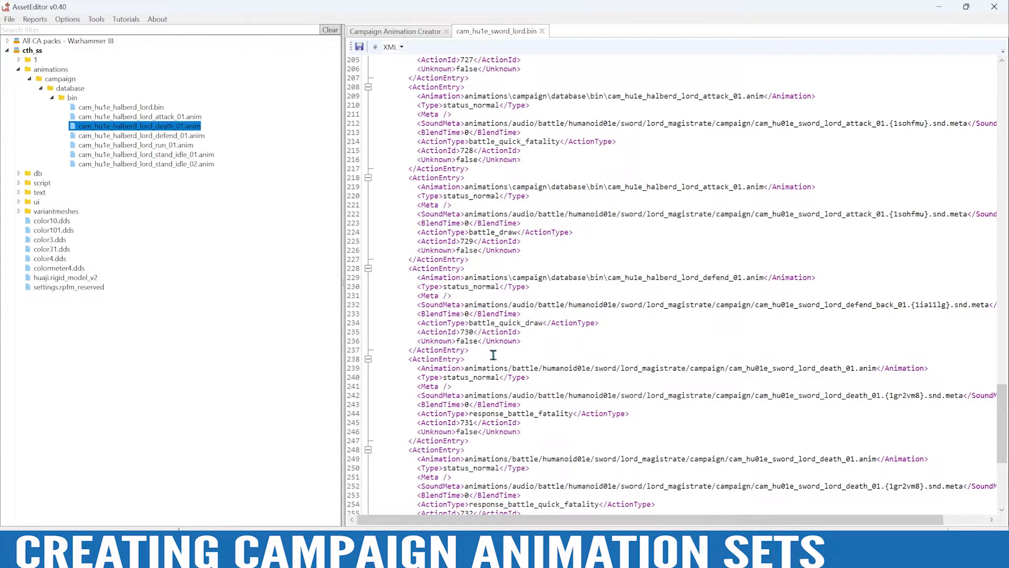
pyautogui.moveTo(876, 368); pyautogui.dragTo(462, 368)
pyautogui.hotkey('ctrl', 'v')
pyautogui.scroll(-3, 686, 418)
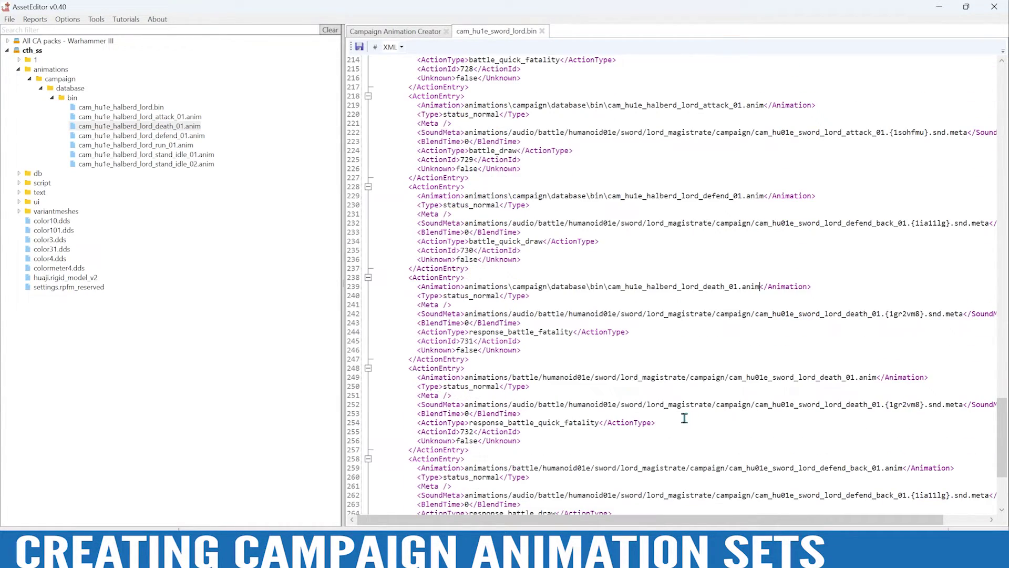
pyautogui.moveTo(876, 378); pyautogui.dragTo(468, 378)
pyautogui.hotkey('ctrl', 'v')
# Step: Replace the animation path of the response_battle_draw action with the full path of cam_hu1e_halberd_lord_defend_01.anim
pyautogui.scroll(-4, 851, 468)
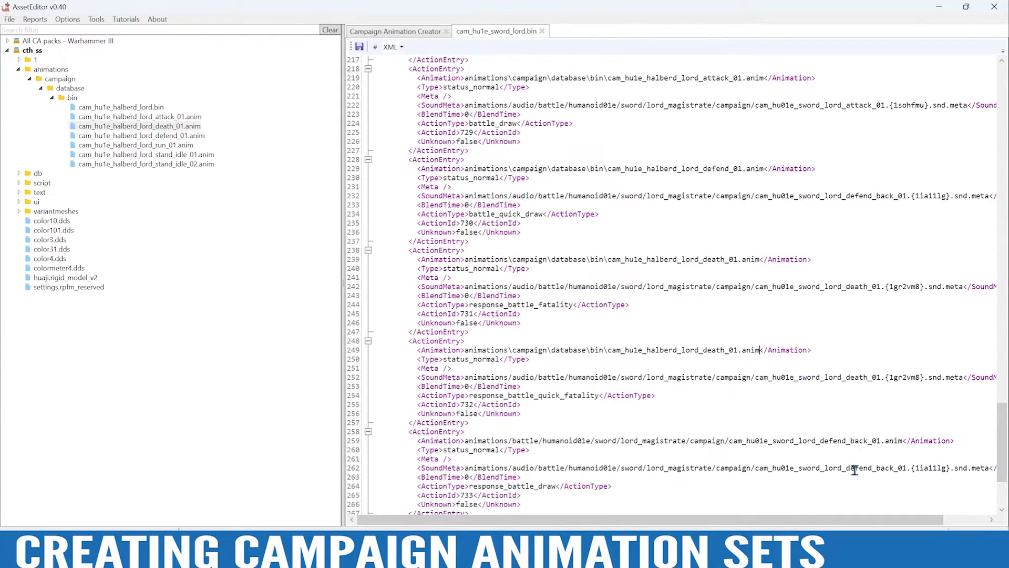
pyautogui.scroll(-1, 861, 453)
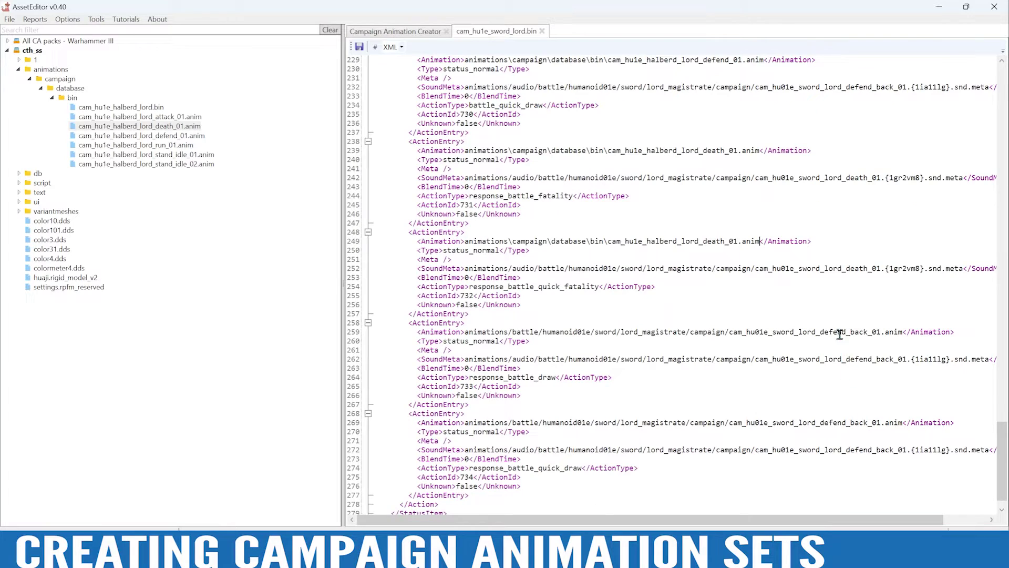
pyautogui.click(171, 135)
pyautogui.rightClick(171, 135)
pyautogui.click(249, 199)
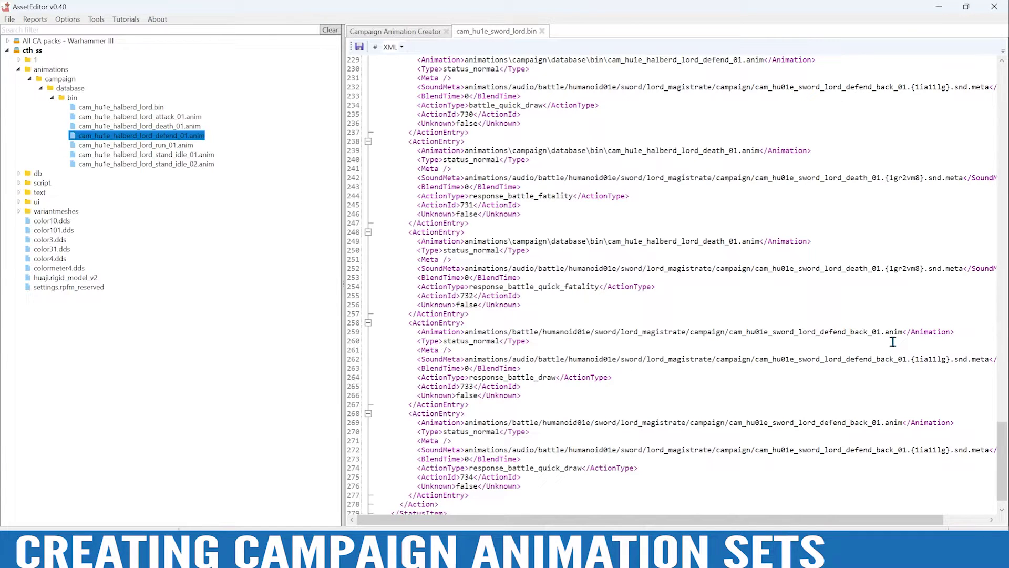
pyautogui.moveTo(903, 332); pyautogui.dragTo(465, 332)
pyautogui.hotkey('ctrl', 'v')
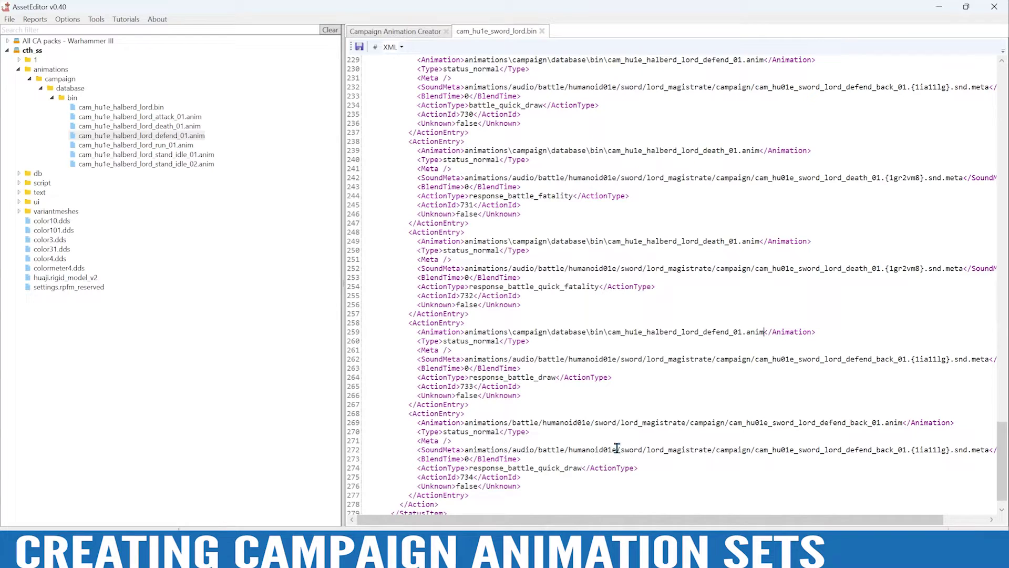
# Step: Replace the animation path of the response_battle_quick_draw action with the full path of cam_hu1e_halberd_lord_defend_01.anim
pyautogui.moveTo(903, 422); pyautogui.dragTo(466, 422)
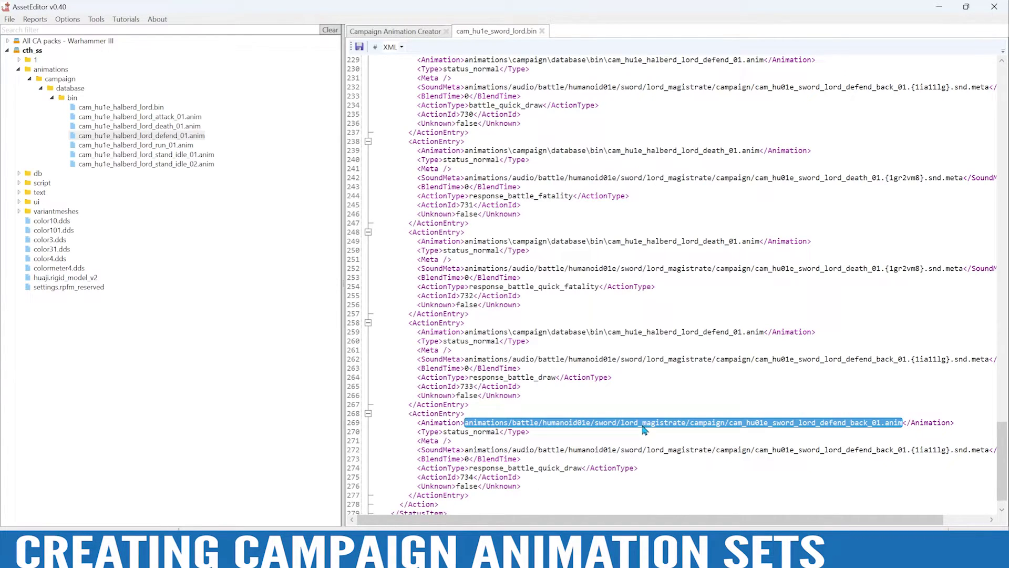
pyautogui.hotkey('ctrl', 'v')
# Step: Save the edited XML over the existing cam_hu1e_halberd_lord.bin and save the cth_ss pack
pyautogui.moveTo(1004, 460); pyautogui.dragTo(1005, 96)
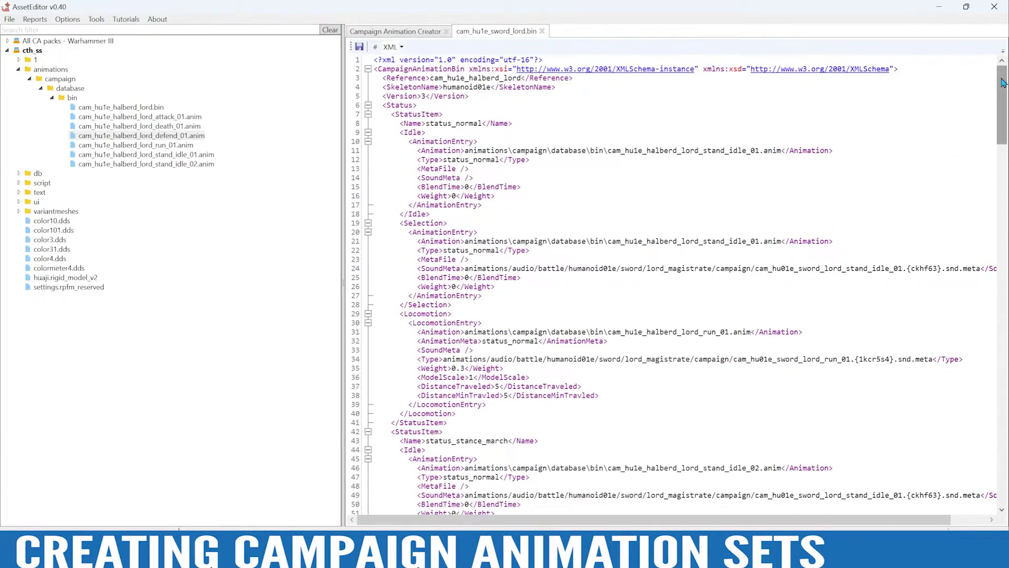
pyautogui.click(360, 49)
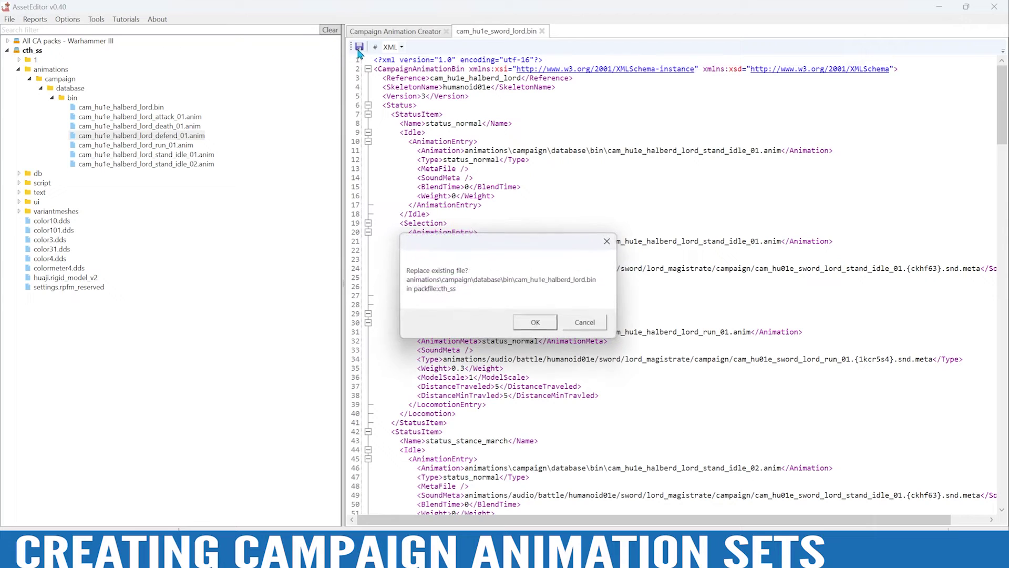
pyautogui.click(535, 323)
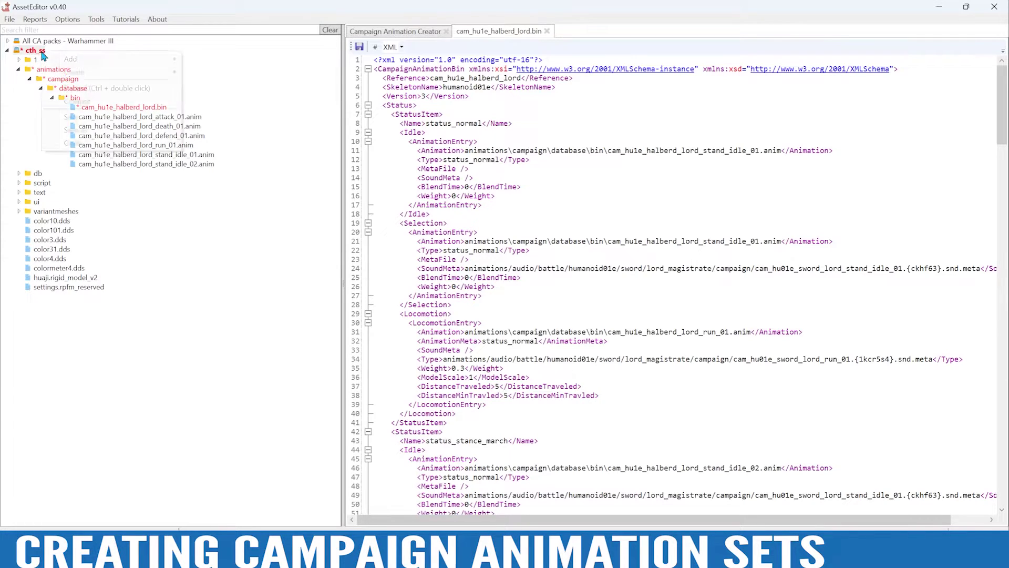
pyautogui.rightClick(42, 51)
pyautogui.click(80, 116)
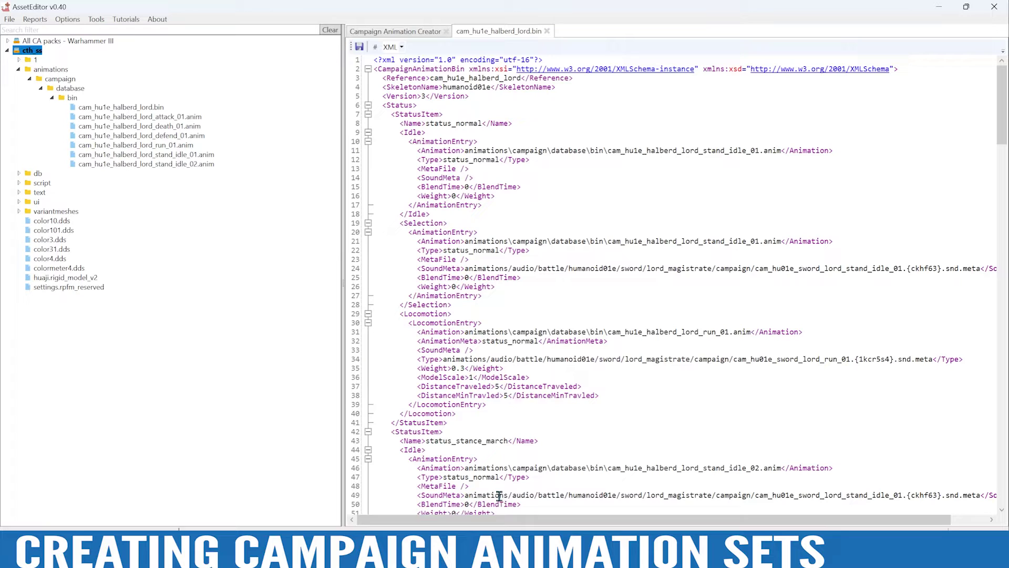
# Step: Switch to Rusted PackFile Manager and open cth_ss.pack from the Desktop
pyautogui.click(498, 553)
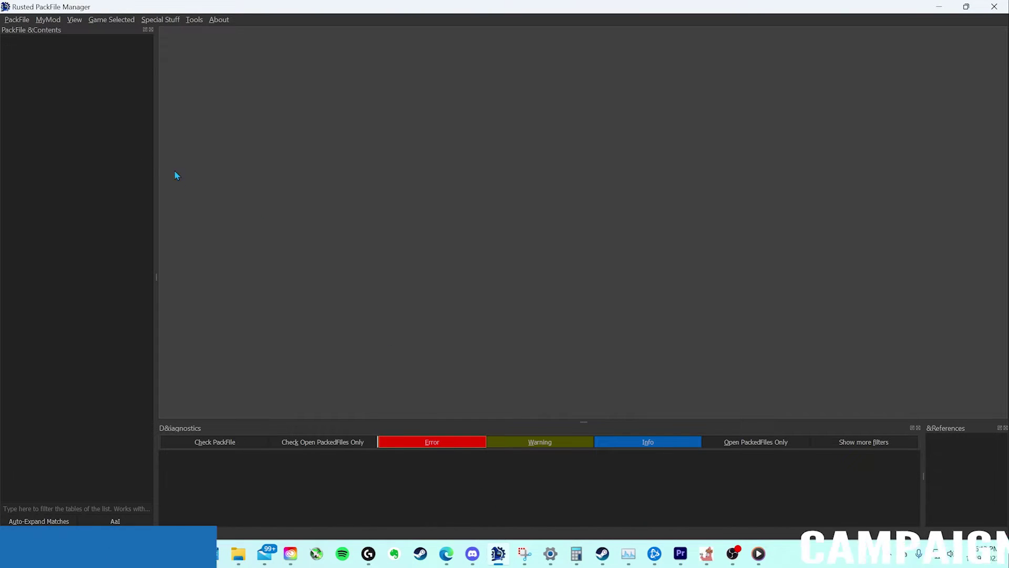
pyautogui.click(17, 19)
pyautogui.press('Escape')
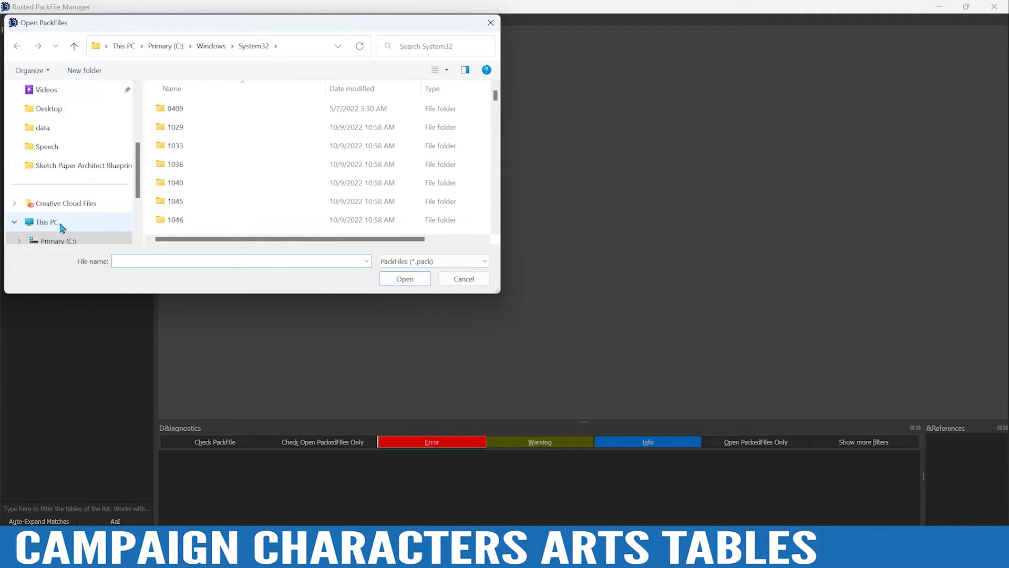
pyautogui.click(47, 223)
pyautogui.scroll(3, 90, 194)
pyautogui.click(67, 133)
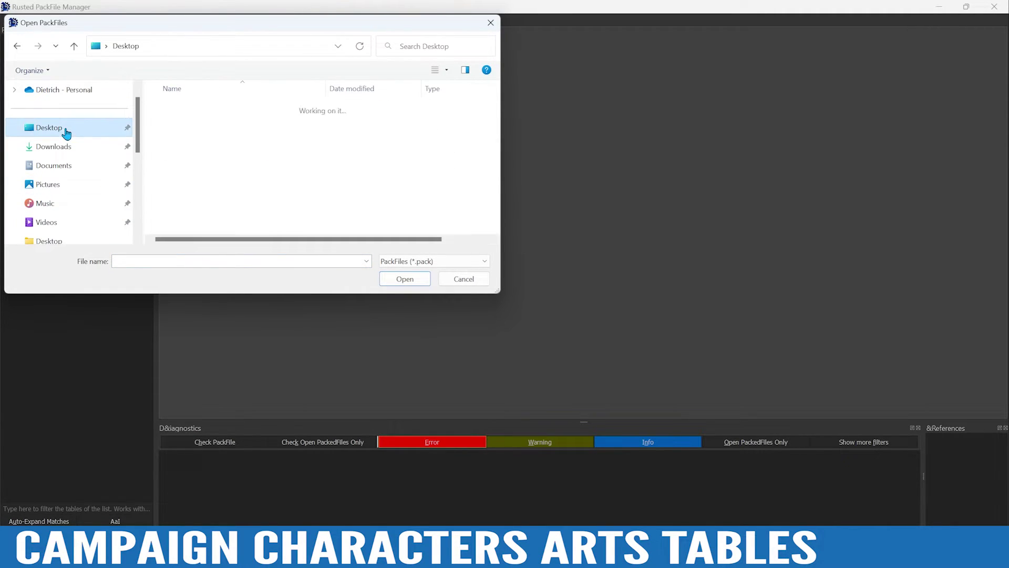
pyautogui.scroll(-5, 263, 175)
pyautogui.scroll(-3, 259, 192)
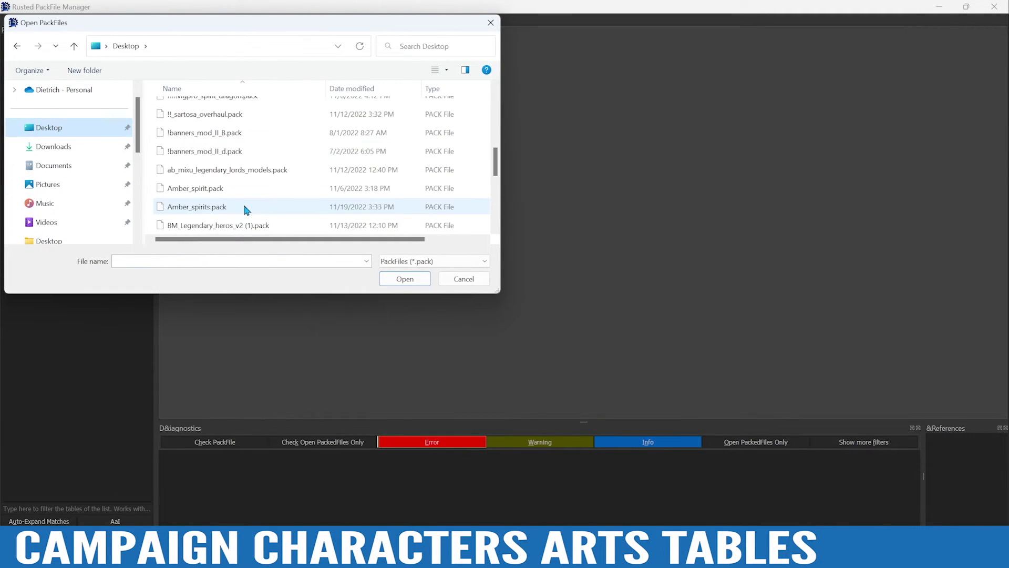
pyautogui.click(225, 173)
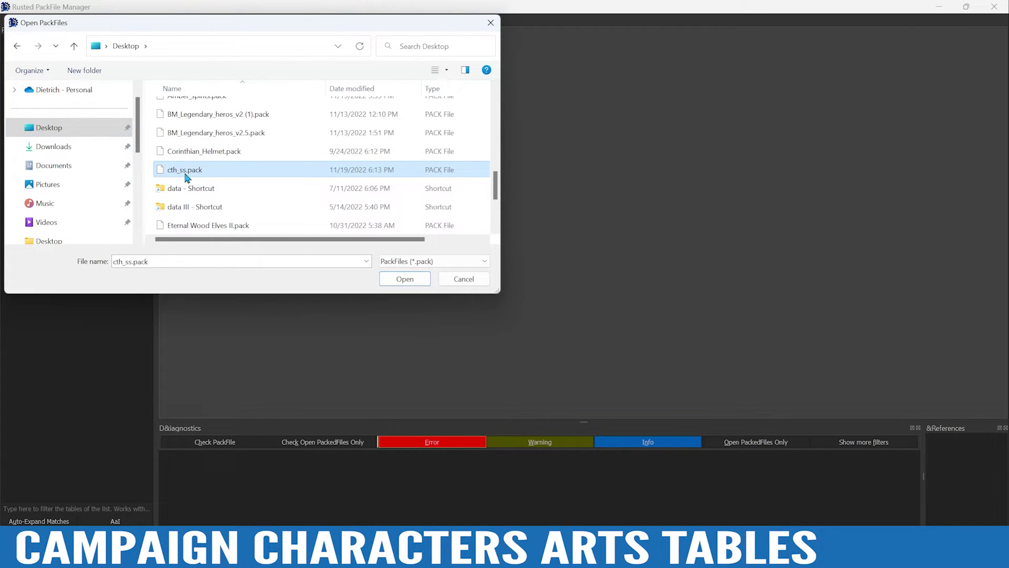
pyautogui.click(405, 279)
# Step: Examine the pack's cth_yu tables under campaign_mounts_tables and campaign_mount_animation_set_overrides_tables, widening the contents pane to read the folder names
pyautogui.click(7, 41)
pyautogui.click(19, 72)
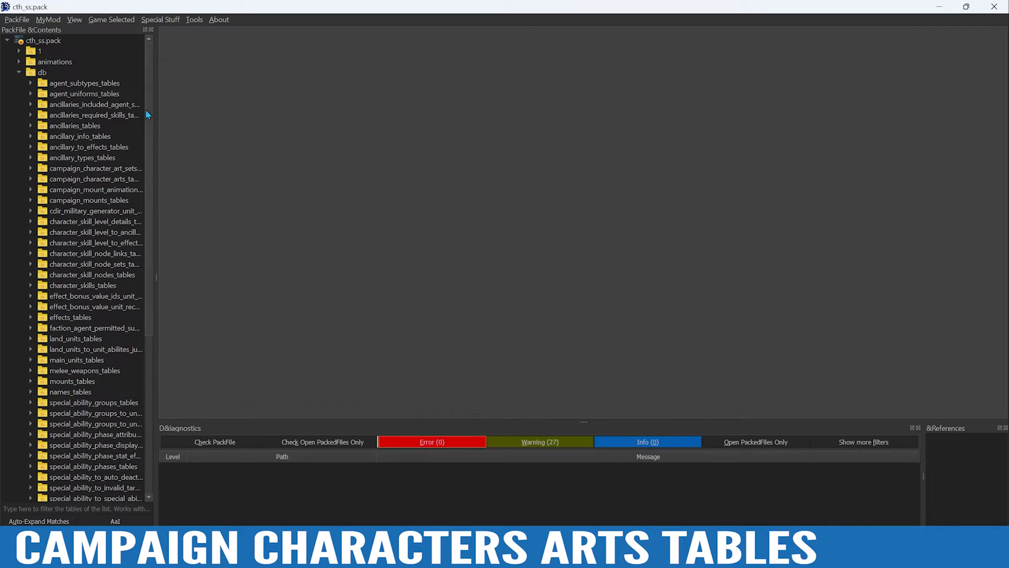
pyautogui.moveTo(154, 109); pyautogui.dragTo(378, 126)
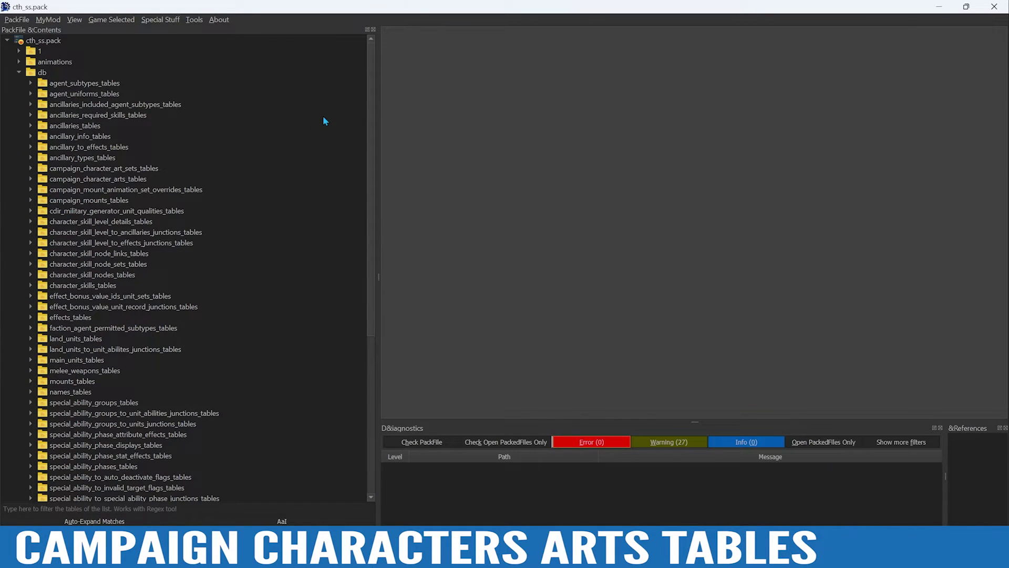
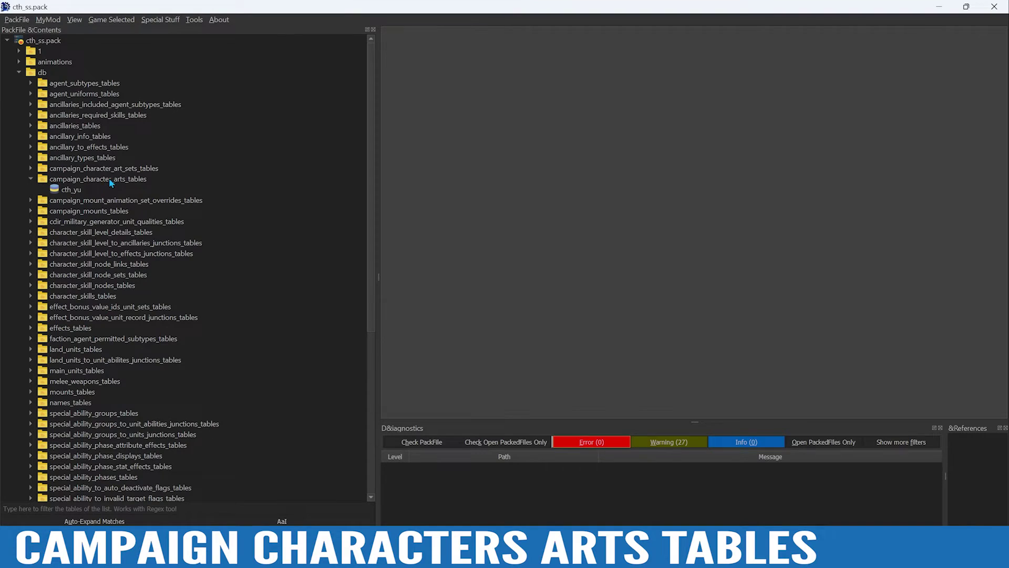
pyautogui.click(31, 200)
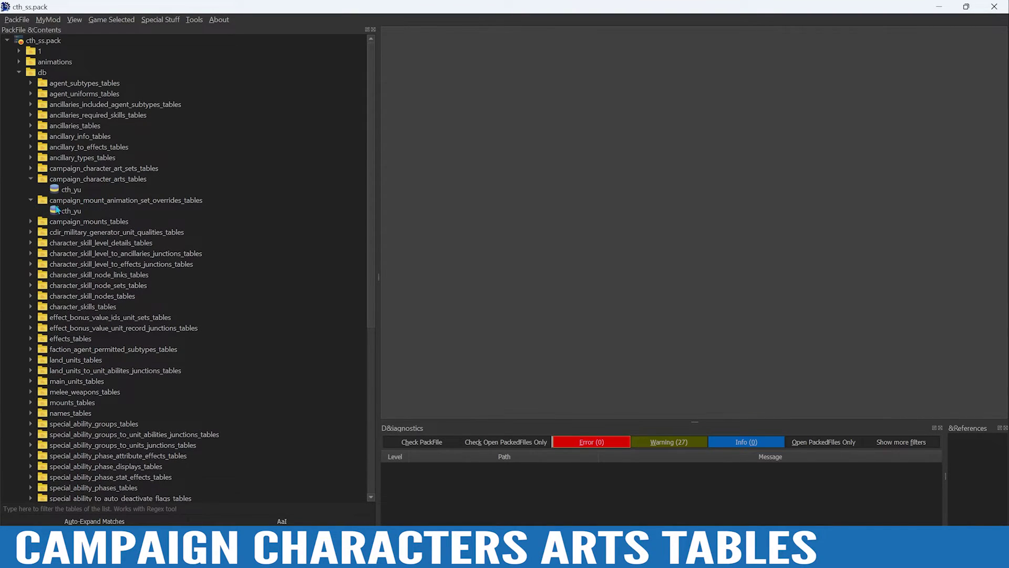
pyautogui.click(30, 200)
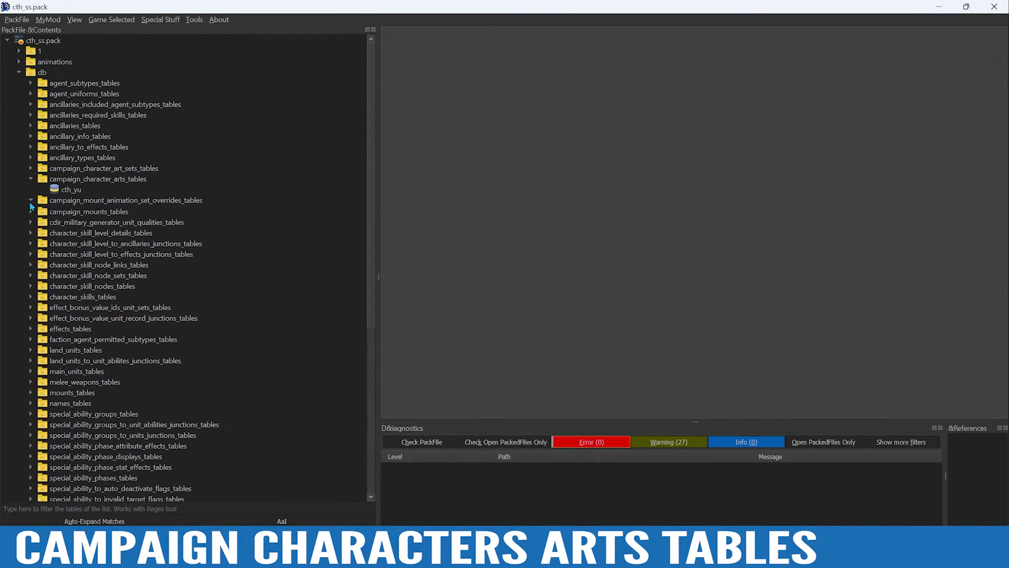
pyautogui.click(31, 211)
pyautogui.click(63, 222)
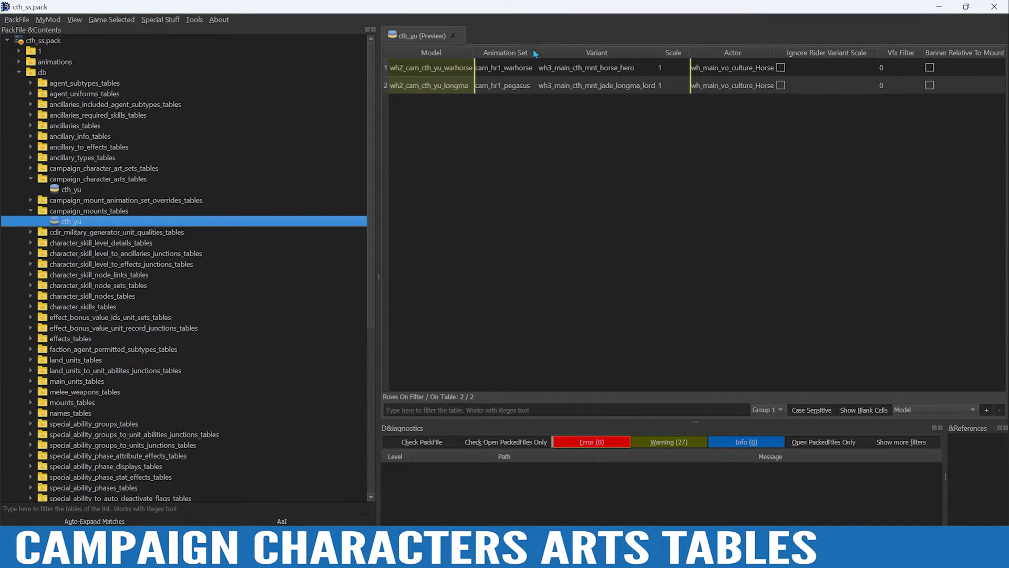
pyautogui.click(30, 201)
pyautogui.click(58, 211)
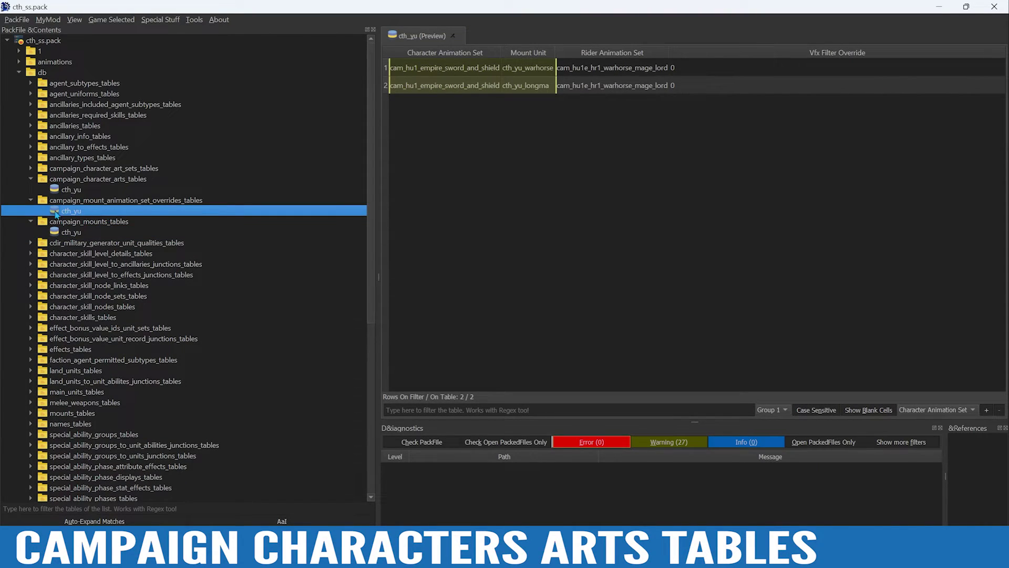
pyautogui.click(30, 221)
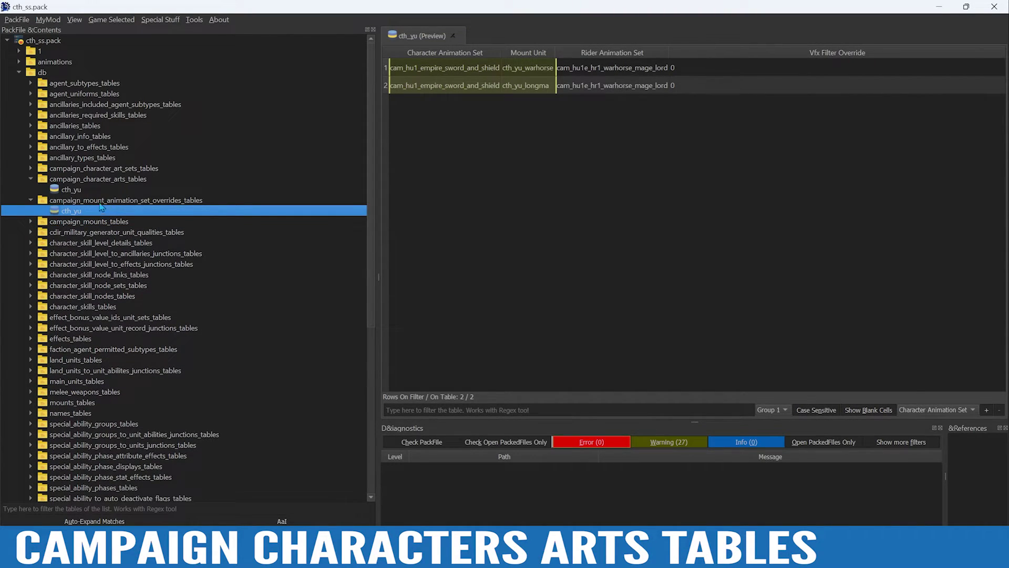
# Step: Compare the cth_yu mount animation set overrides with the Land Animation entry of cth_yu in campaign_character_arts_tables
pyautogui.click(74, 190)
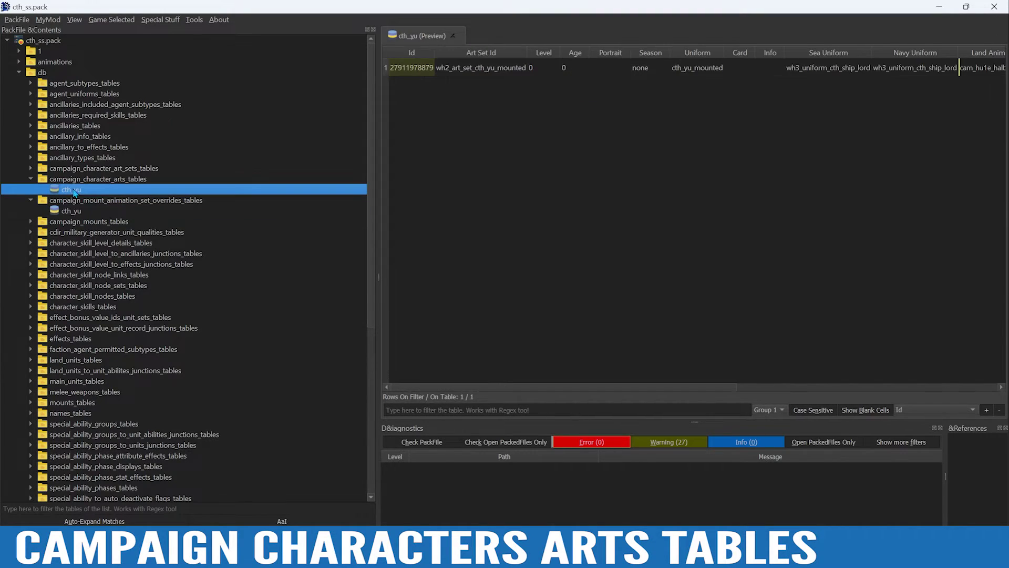
pyautogui.click(74, 211)
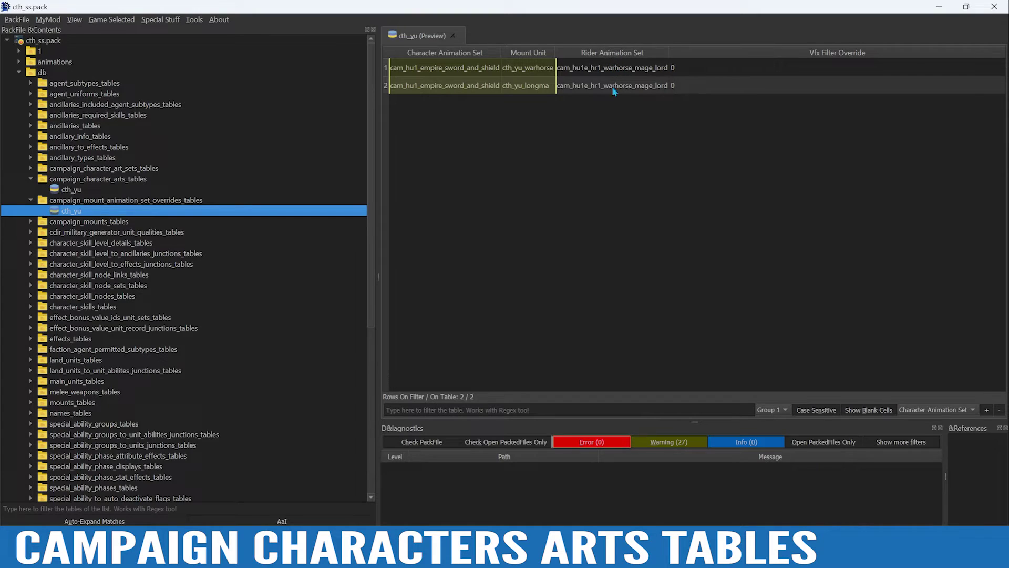
pyautogui.click(68, 190)
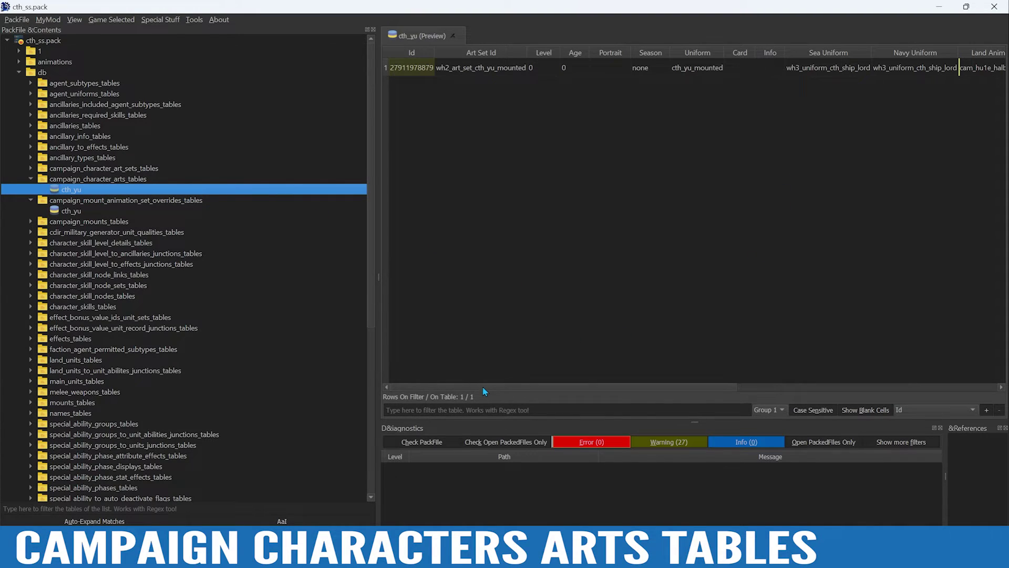
pyautogui.moveTo(482, 387); pyautogui.dragTo(674, 376)
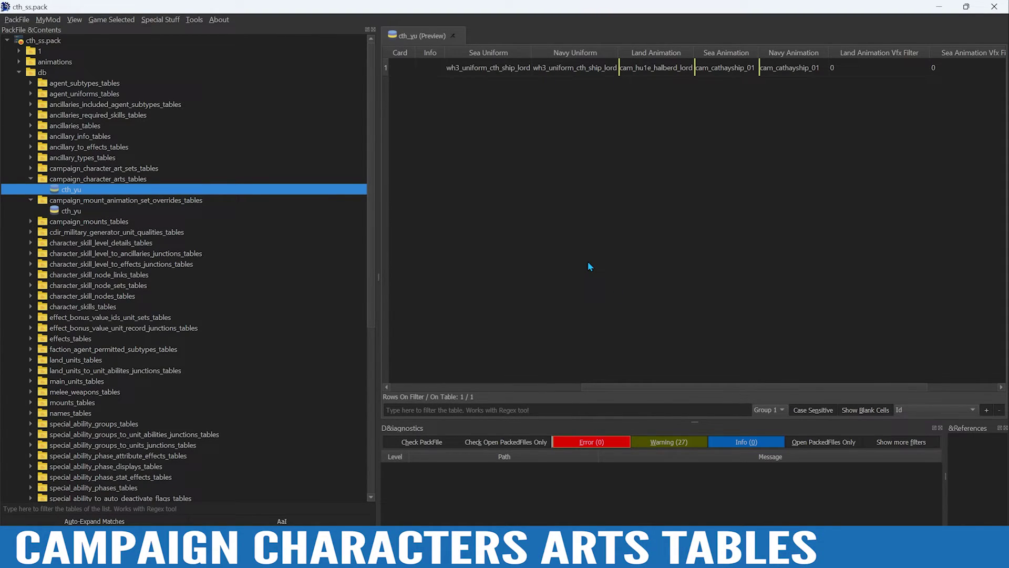
# Step: Expand the pack's animations/campaign/database/bin folder and select cam_hu1e_halberd_lord.bin
pyautogui.click(18, 61)
pyautogui.click(30, 73)
pyautogui.click(42, 83)
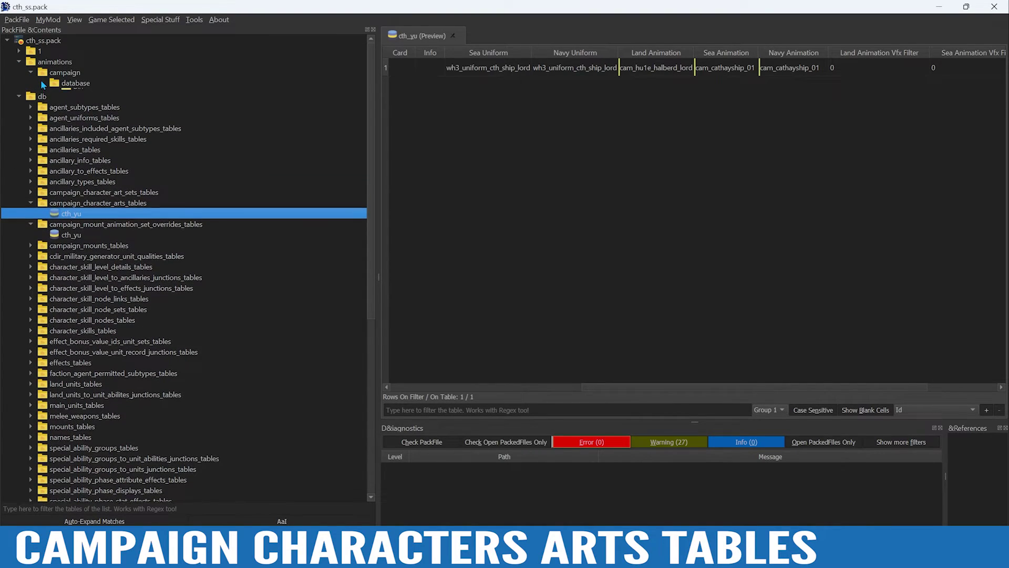
pyautogui.click(53, 94)
pyautogui.click(53, 94)
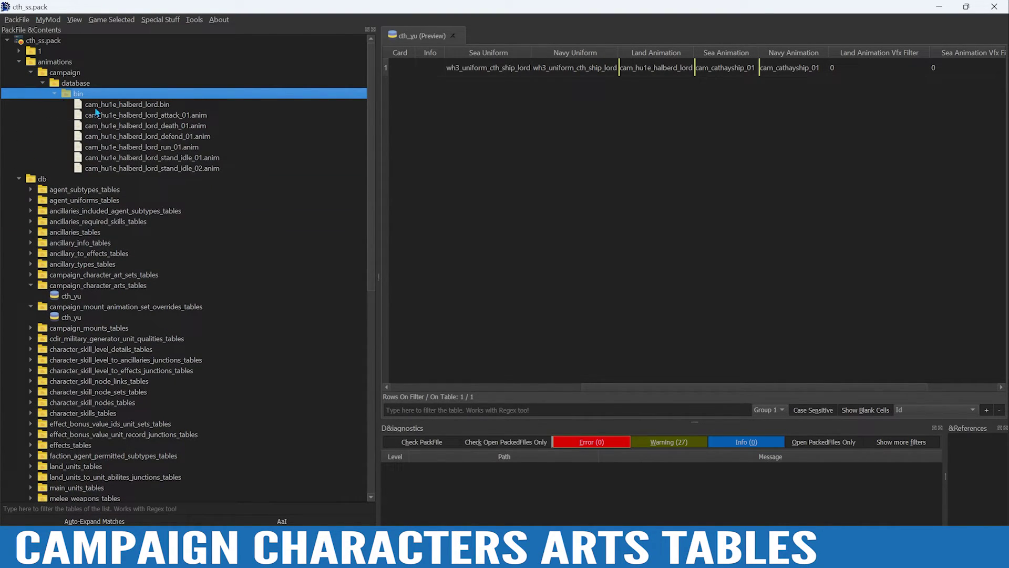
pyautogui.click(141, 105)
pyautogui.click(590, 316)
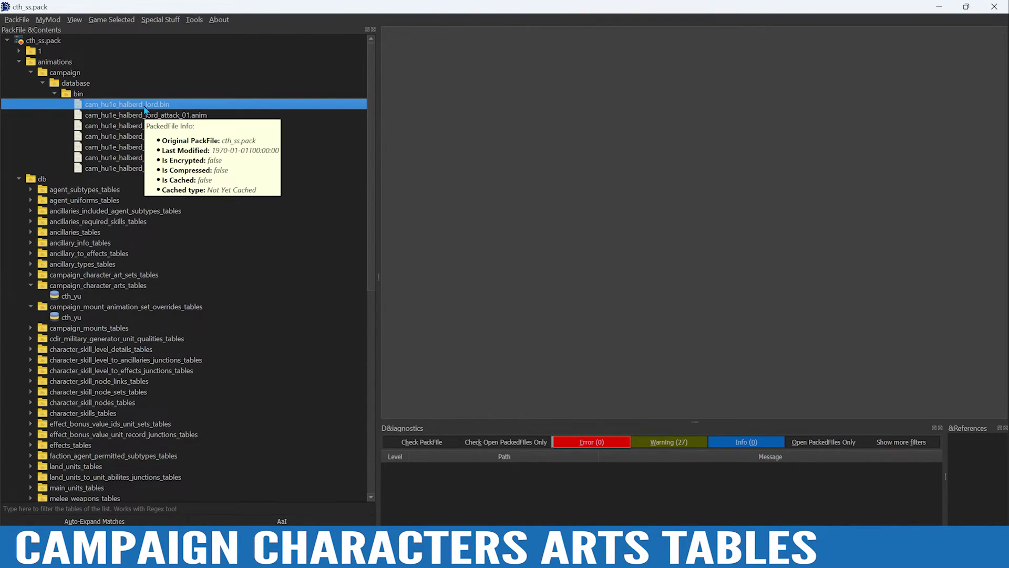
# Step: Start renaming cam_hu1e_halberd_lord.bin, select its name without the extension, and accept the same file name
pyautogui.rightClick(145, 109)
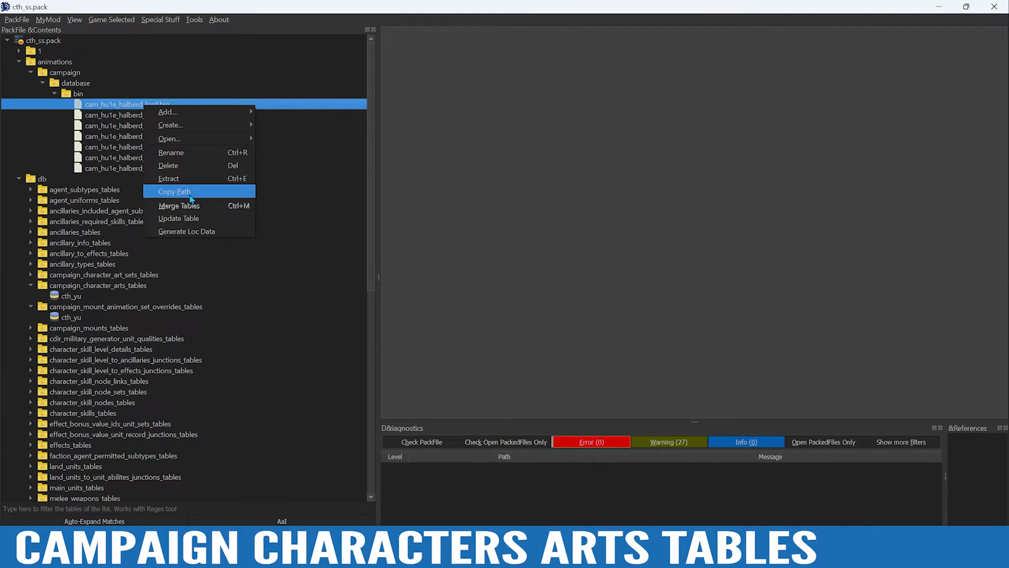
pyautogui.click(173, 153)
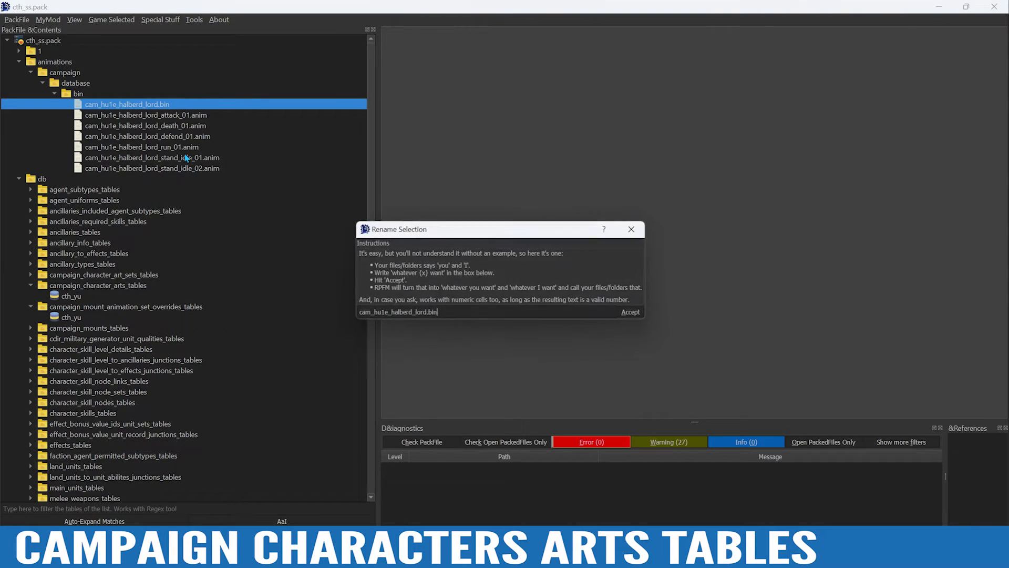
pyautogui.click(428, 312)
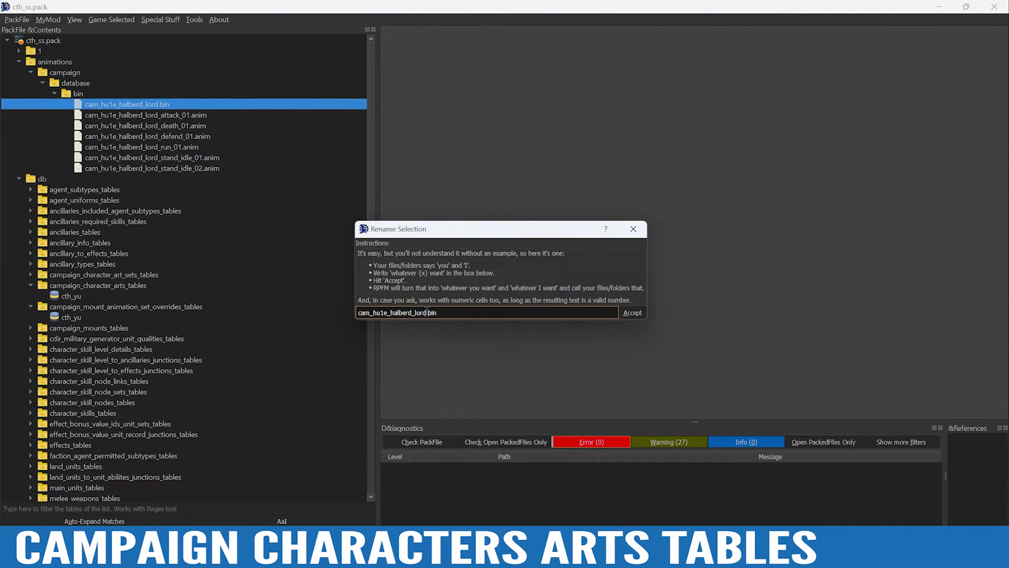
pyautogui.moveTo(427, 313); pyautogui.dragTo(358, 314)
pyautogui.click(632, 316)
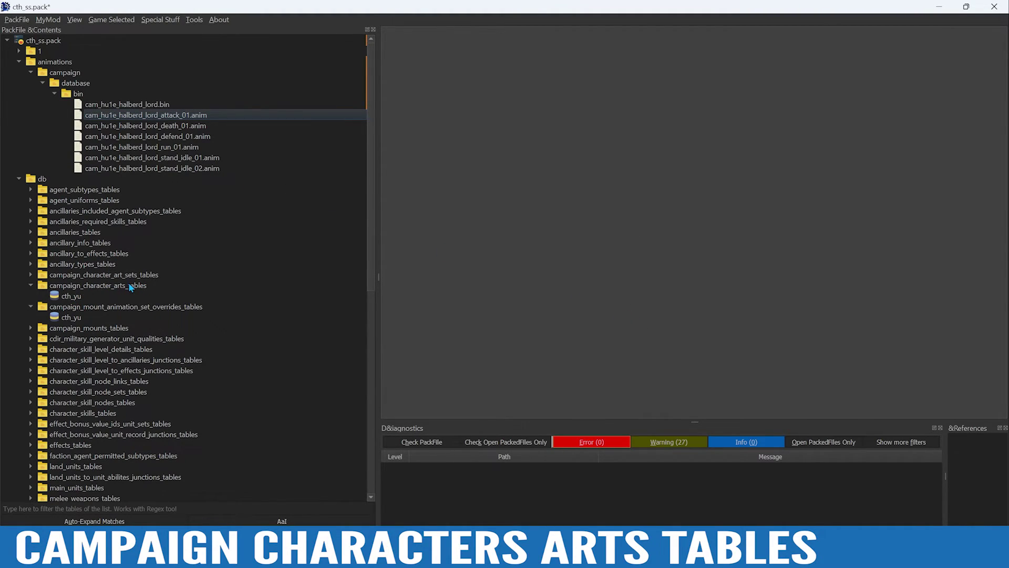
# Step: Open cth_yu in campaign_character_arts_tables, widen the Land Animation column and select its cam_hu1e_halberd_lord cell
pyautogui.click(71, 296)
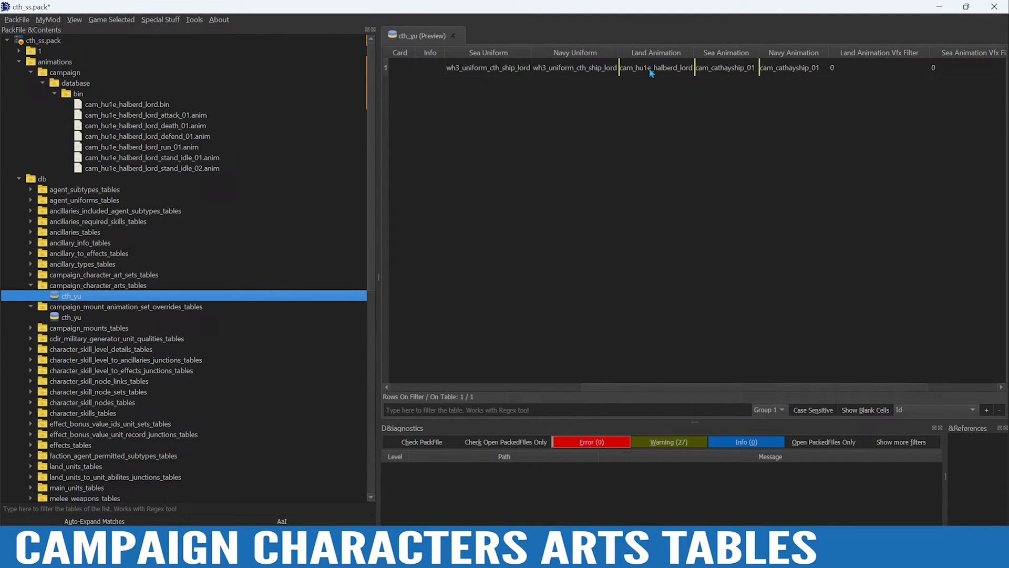
pyautogui.moveTo(693, 52); pyautogui.dragTo(749, 53)
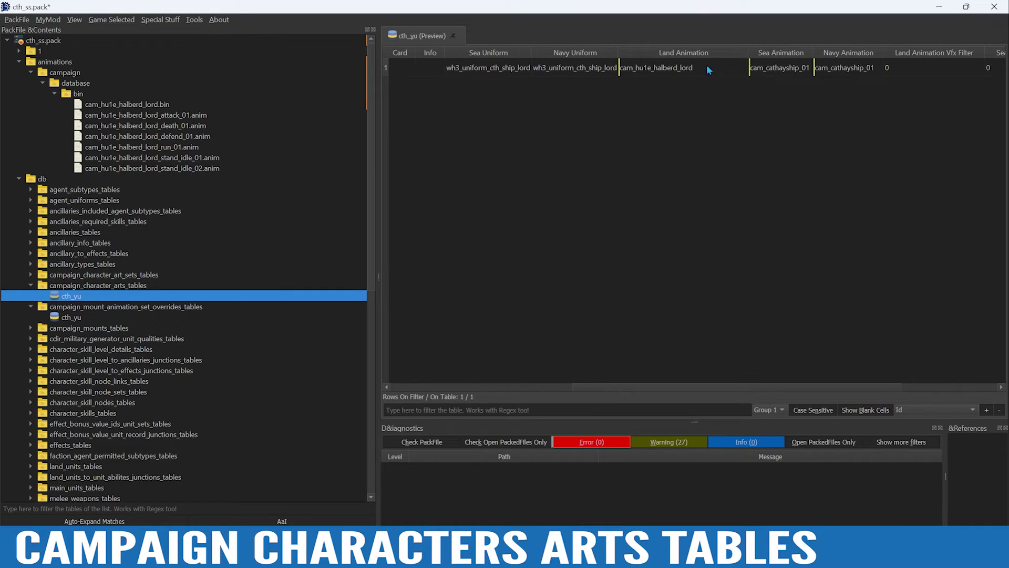
pyautogui.click(673, 68)
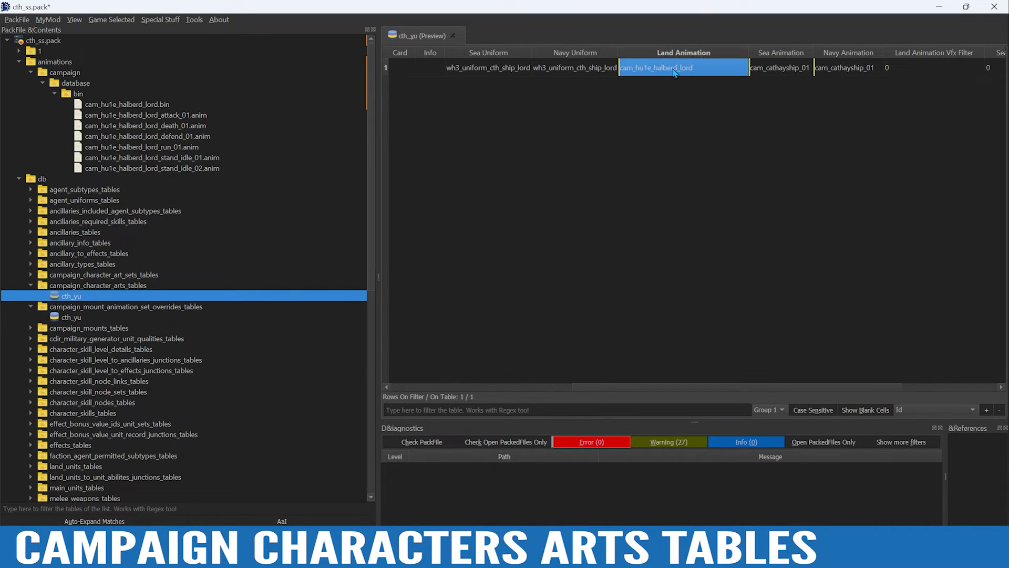
pyautogui.click(683, 135)
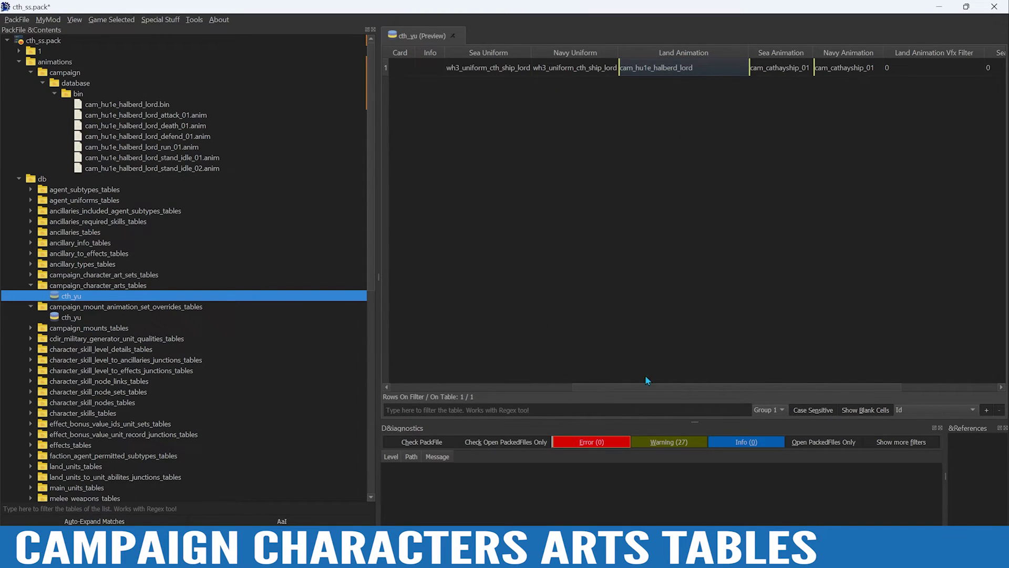
# Step: Save the cth_ss.pack file with the cam_hu1e_halberd_lord Land Animation entry
pyautogui.moveTo(646, 387); pyautogui.dragTo(456, 389)
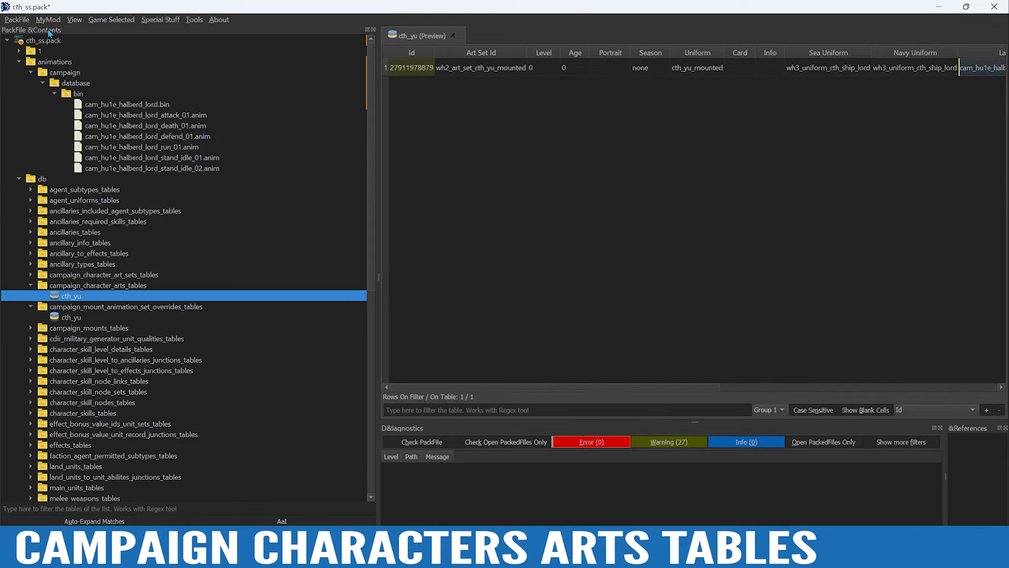
pyautogui.click(24, 23)
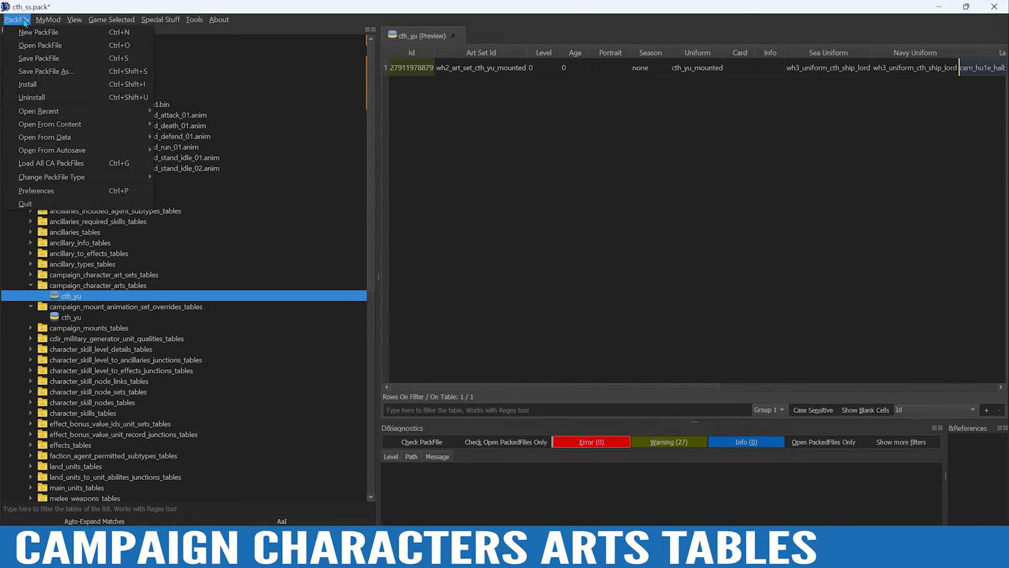
pyautogui.click(63, 61)
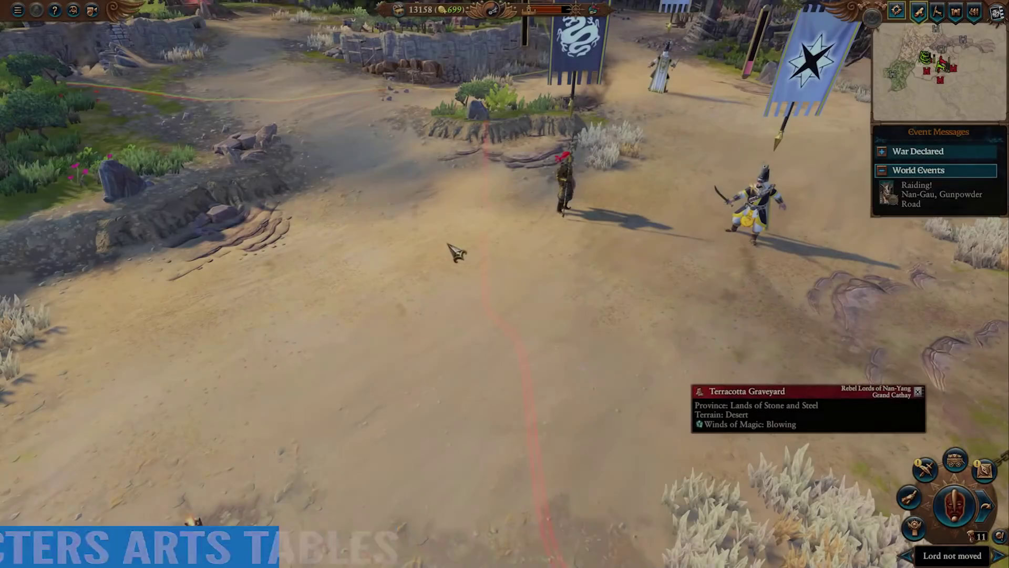
# Step: Switch to the Total War: WARHAMMER III campaign map, select the halberd lord and inspect its model and idle animation up close
pyautogui.scroll(3, 451, 239)
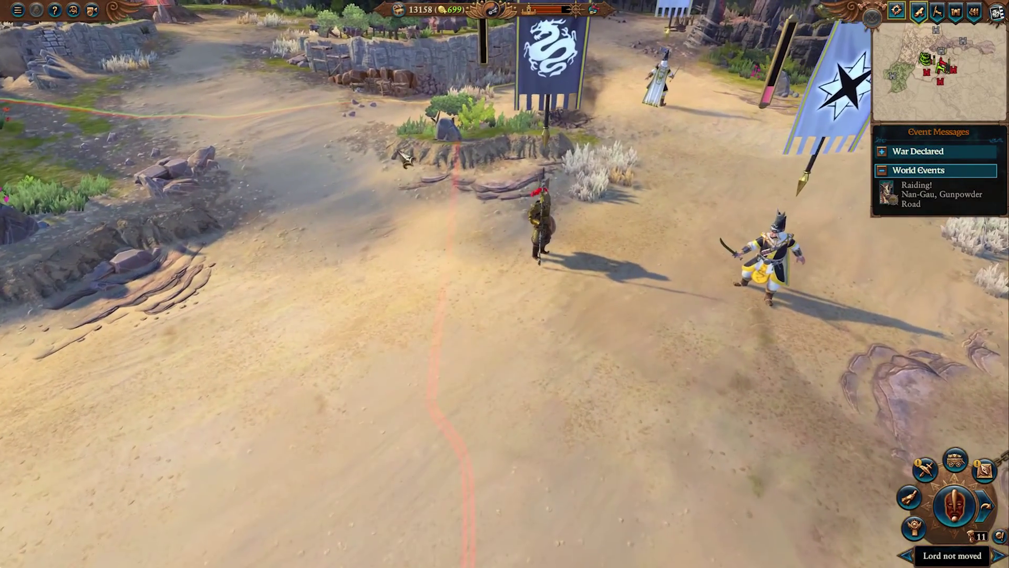
pyautogui.click(539, 231)
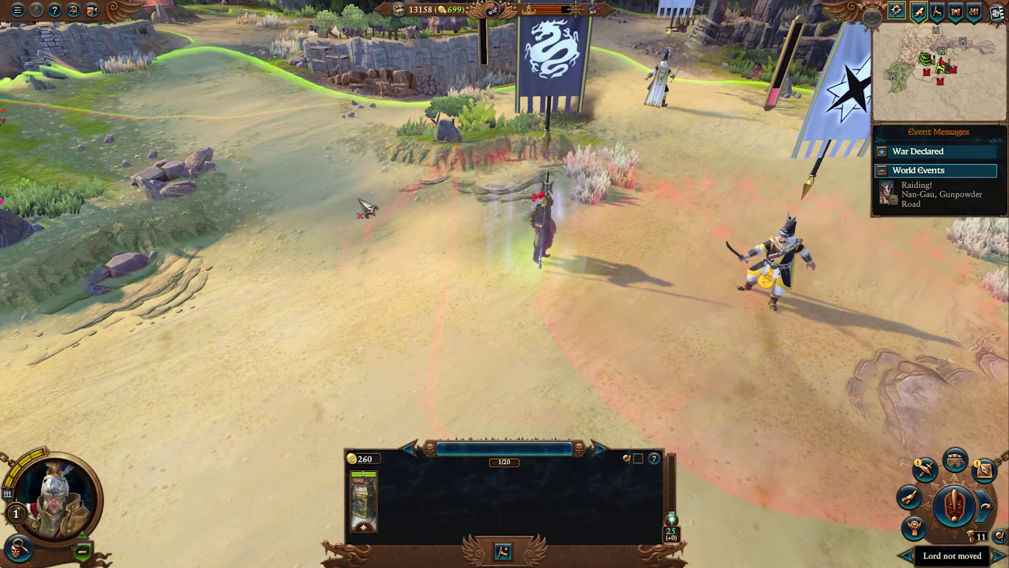
pyautogui.moveTo(355, 213); pyautogui.dragTo(386, 150, button='middle')
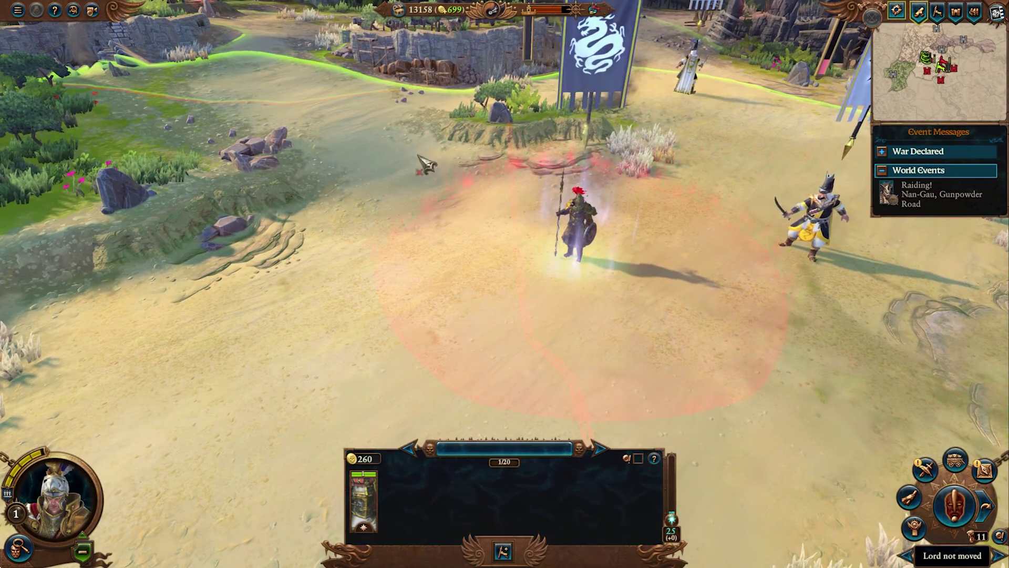
pyautogui.moveTo(417, 180); pyautogui.dragTo(424, 158, button='middle')
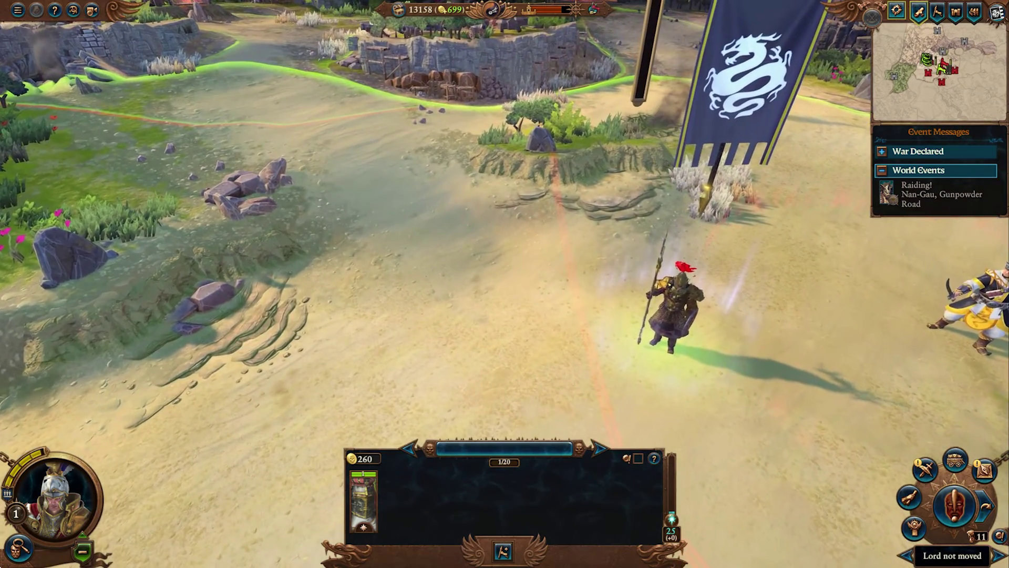
# Step: Follow the halberd lord's march away from the enemy armies and examine its run and idle animations
pyautogui.scroll(-6, 331, 234)
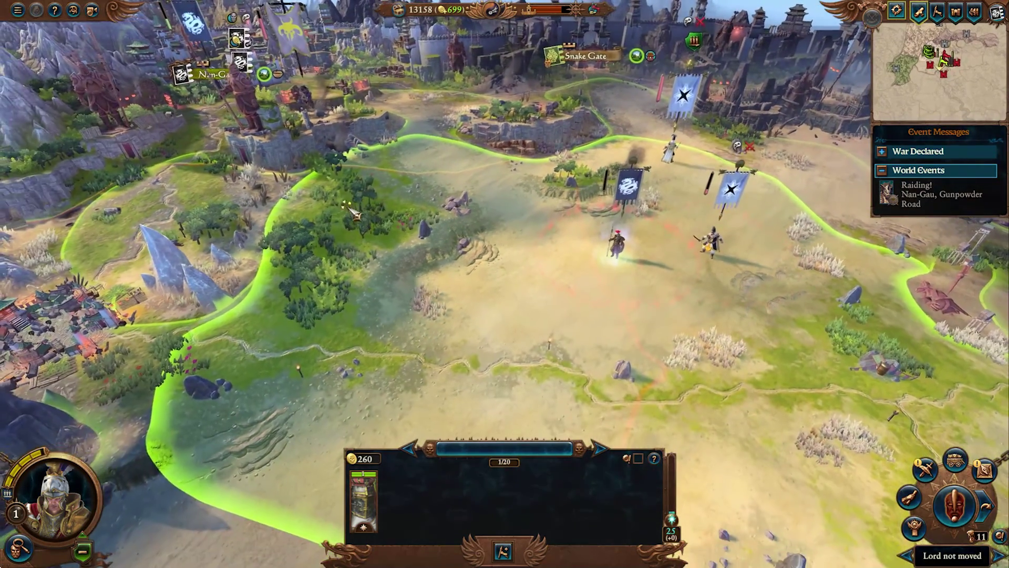
pyautogui.scroll(5, 331, 233)
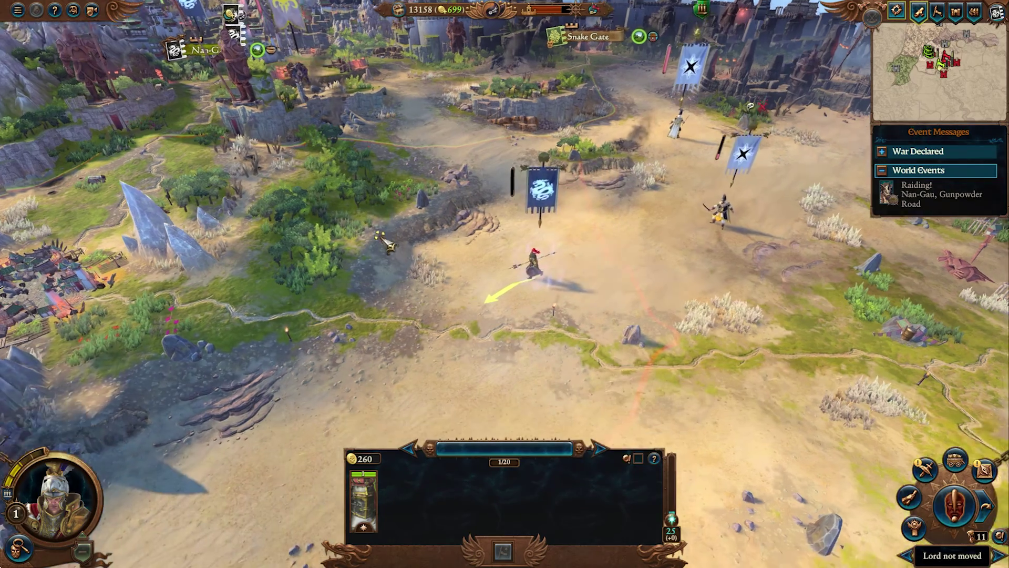
pyautogui.scroll(2, 410, 225)
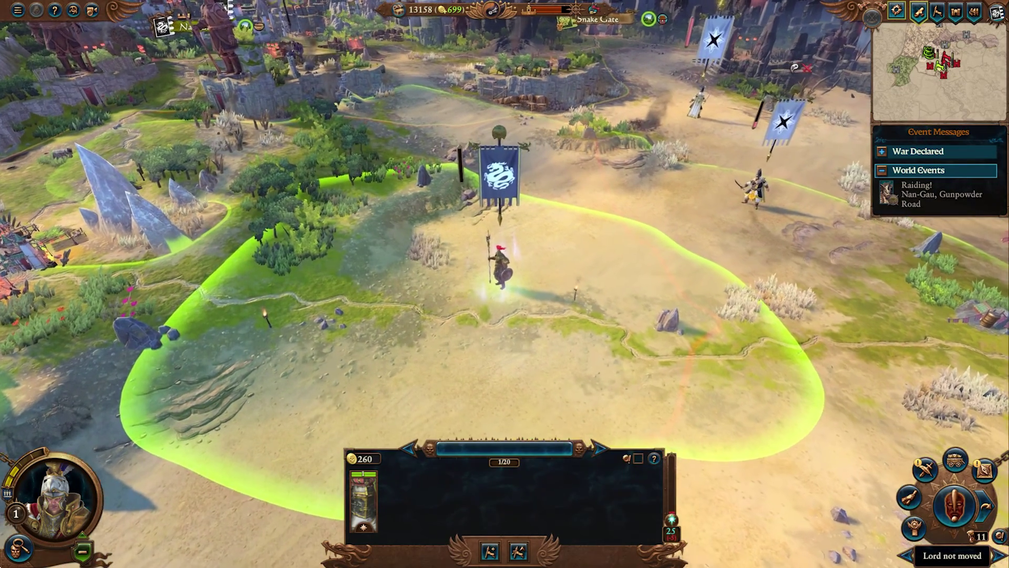
pyautogui.scroll(2, 447, 221)
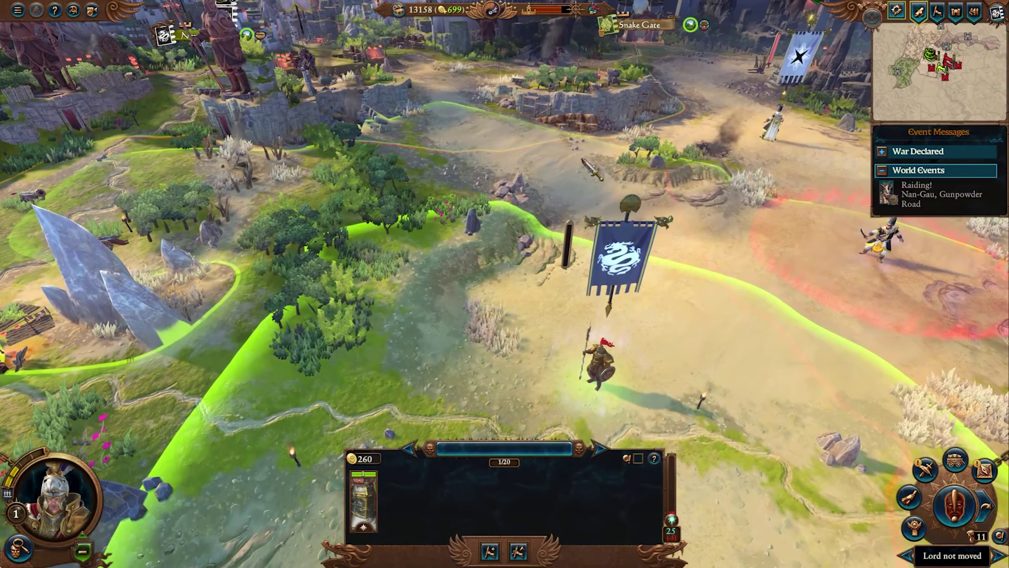
# Step: Order the halberd lord to march back towards the nearest enemy army and examine its animation while moving and standing
pyautogui.rightClick(693, 295)
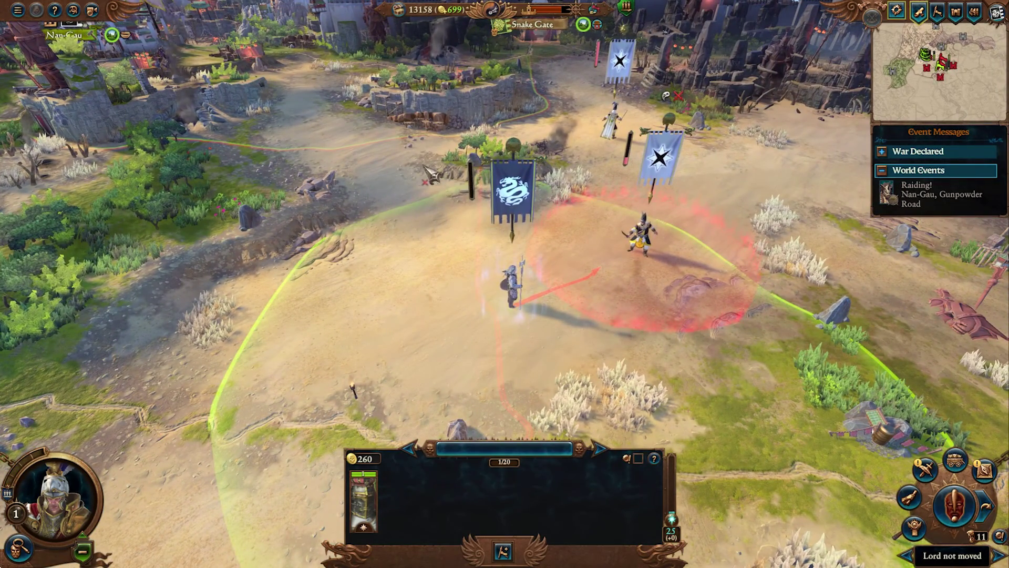
pyautogui.scroll(2, 315, 263)
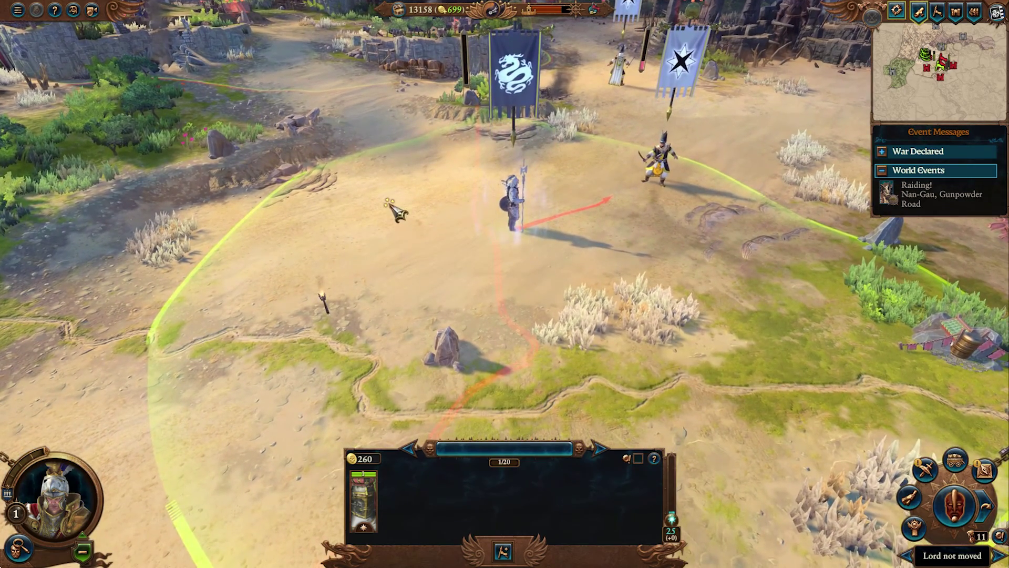
pyautogui.moveTo(393, 210)
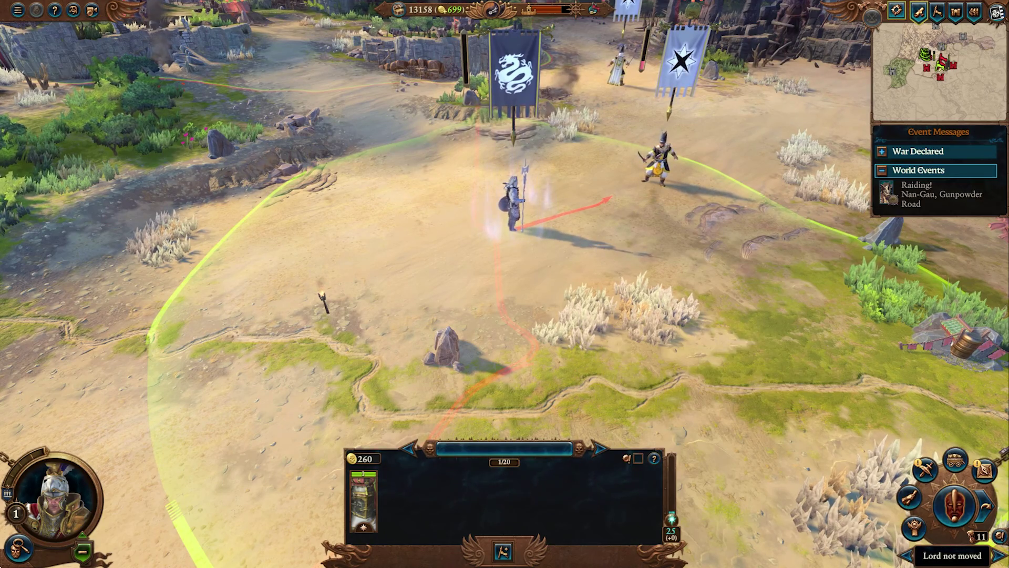
pyautogui.scroll(4, 417, 199)
pyautogui.scroll(-4, 413, 213)
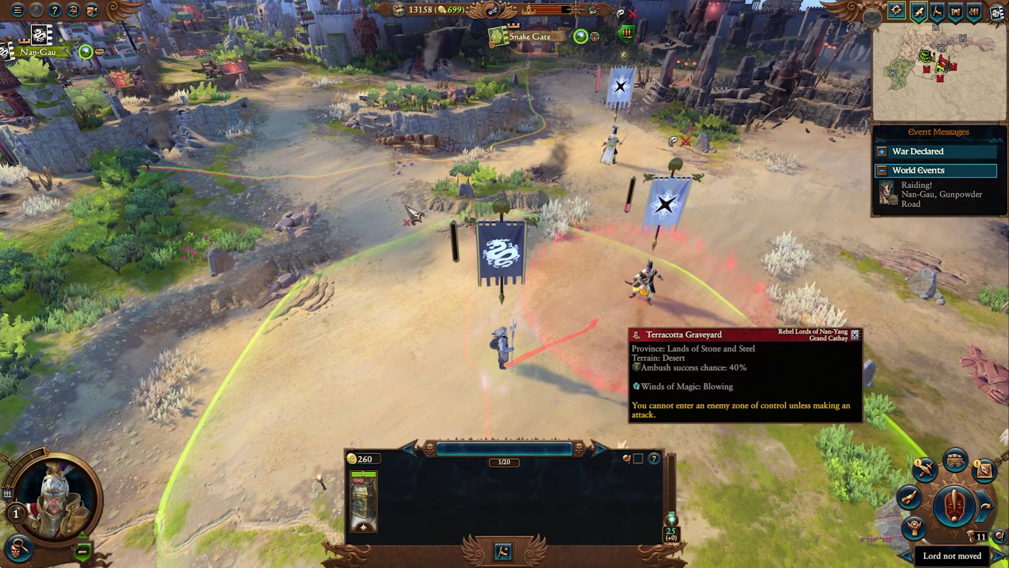
pyautogui.scroll(4, 415, 214)
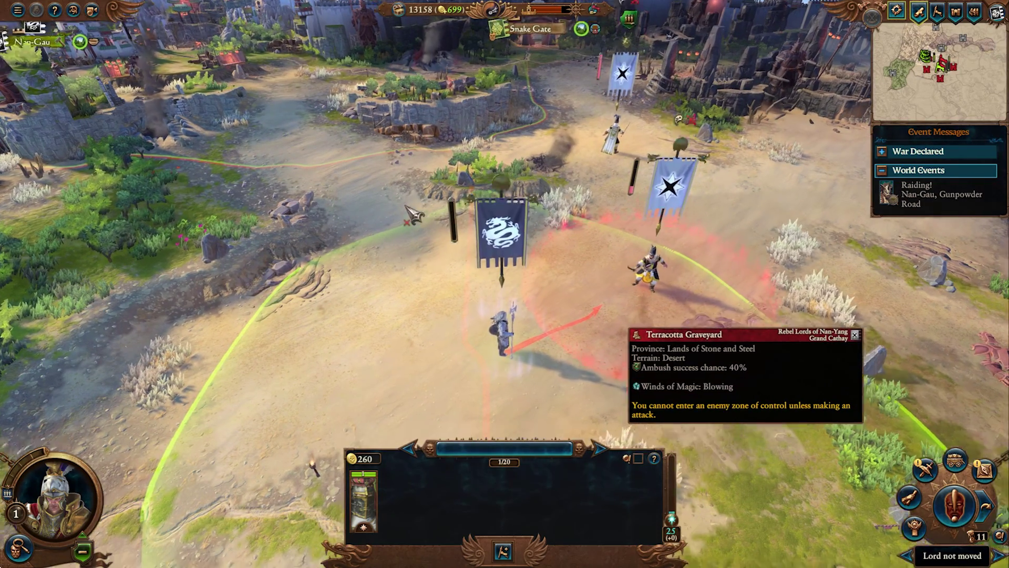